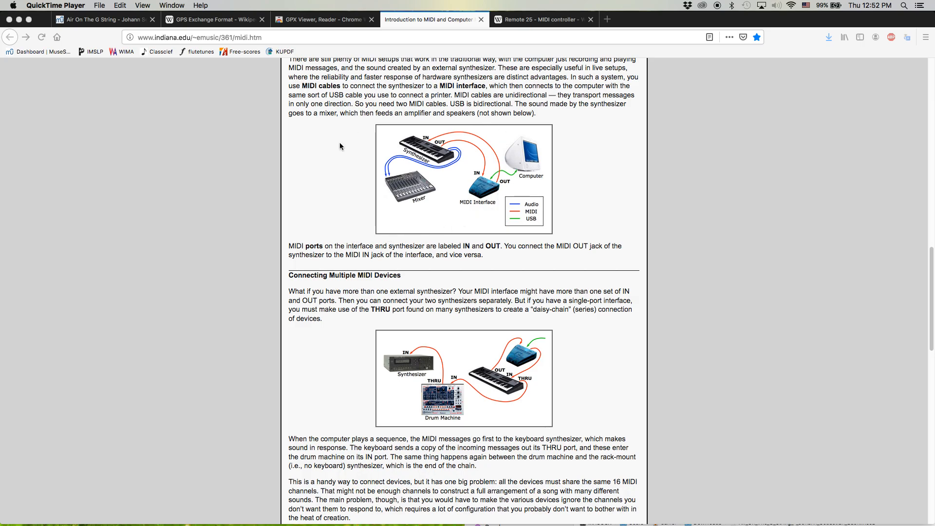
Step: View the open browser pages on the Remote 25 MIDI controller, the GPX Viewer extension and the GPS Exchange Format
{"action": "left_click", "coordinate": [543, 19]}
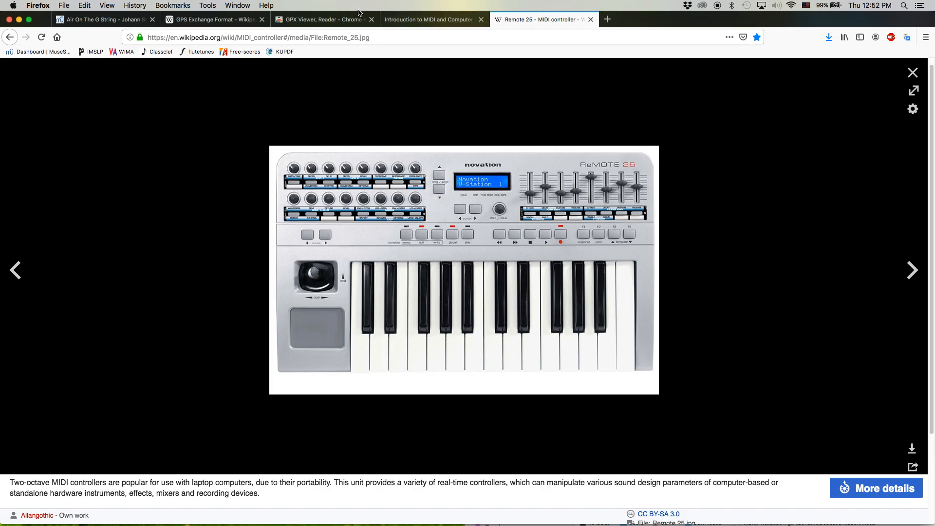
{"action": "left_click", "coordinate": [297, 19]}
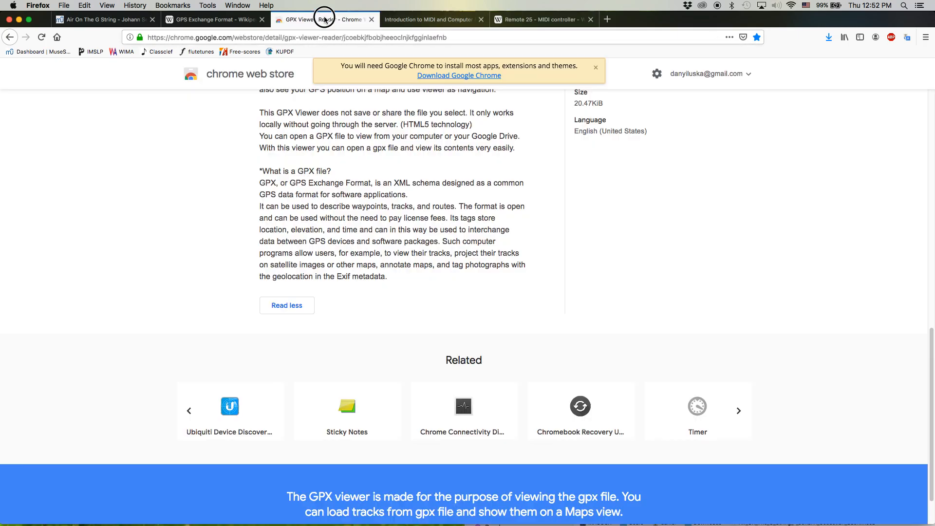
{"action": "left_click", "coordinate": [237, 20]}
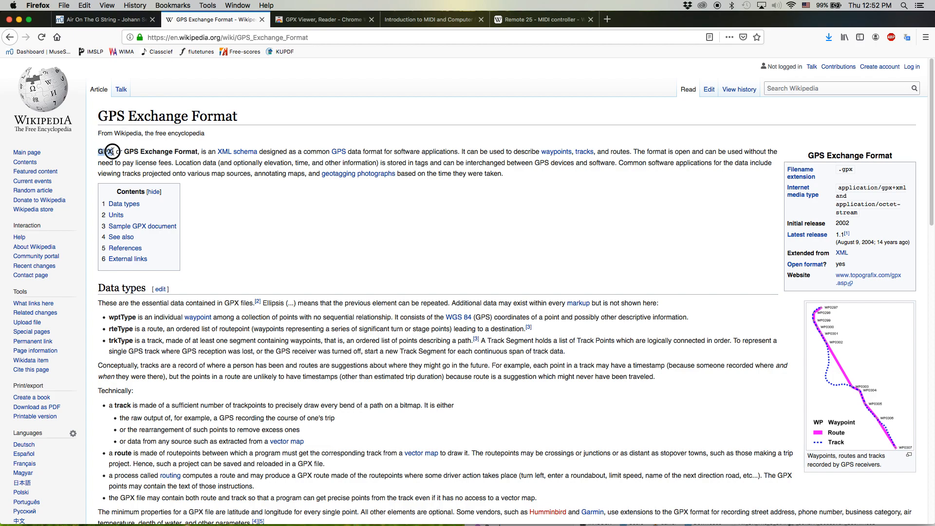
{"action": "left_click", "coordinate": [303, 20]}
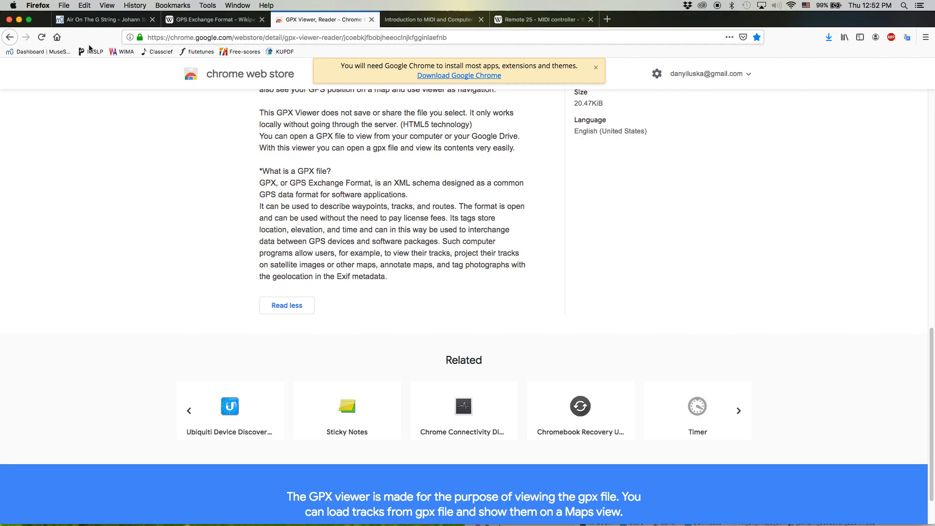
Step: Hide the browser, shift the Downloads window slightly, and switch to MuseScore 2
{"action": "left_click", "coordinate": [38, 6]}
{"action": "left_click", "coordinate": [56, 63]}
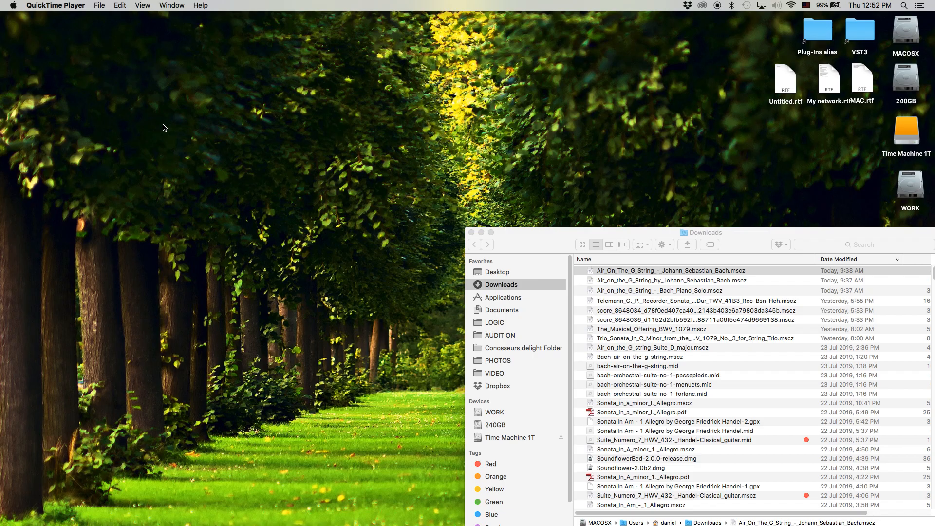
{"action": "left_click_drag", "start_coordinate": [543, 233], "coordinate": [536, 227]}
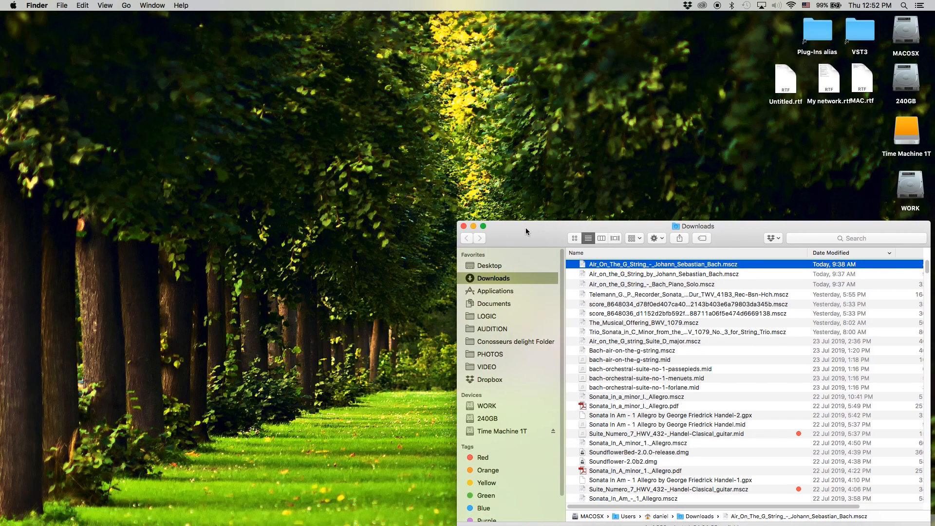
{"action": "key", "text": "super+Tab"}
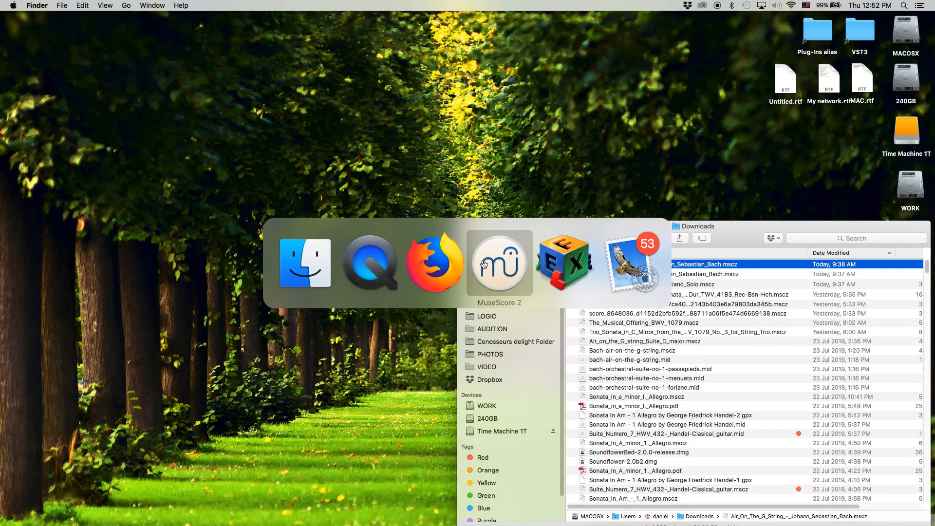
{"action": "left_click", "coordinate": [502, 266]}
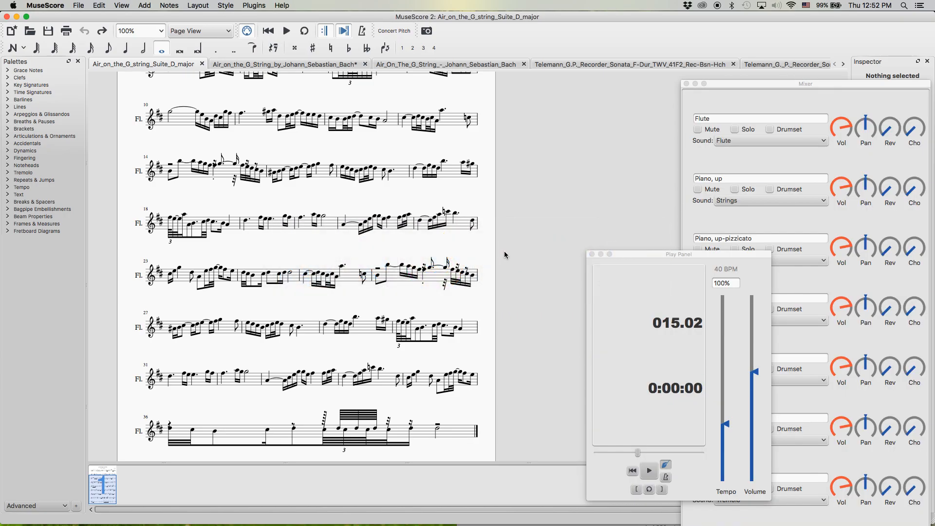
Step: Look over the flute part of the Air_on_the_G_string_Suite_D_major score from its title down to the last staff
{"action": "left_click_drag", "start_coordinate": [504, 237], "coordinate": [521, 235]}
{"action": "scroll", "coordinate": [521, 235], "scroll_direction": "up", "scroll_amount": 5}
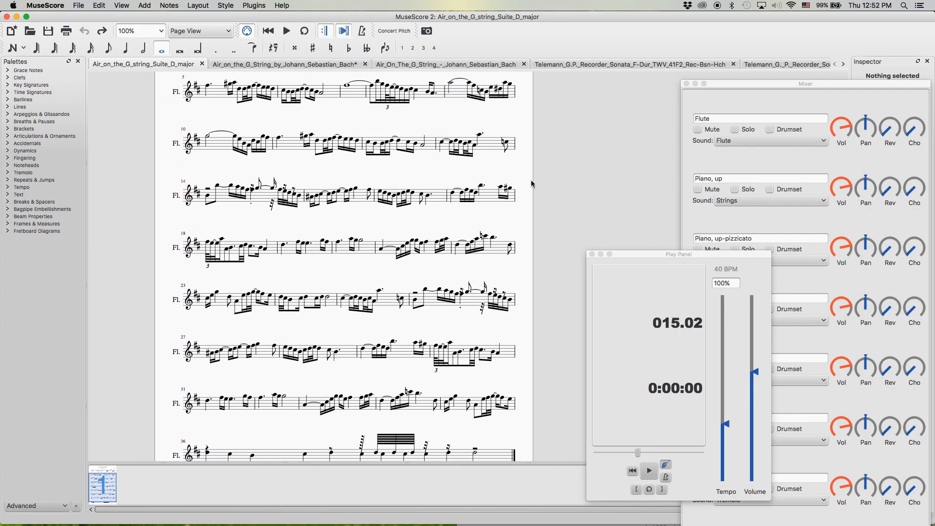
{"action": "scroll", "coordinate": [530, 210], "scroll_direction": "up", "scroll_amount": 3}
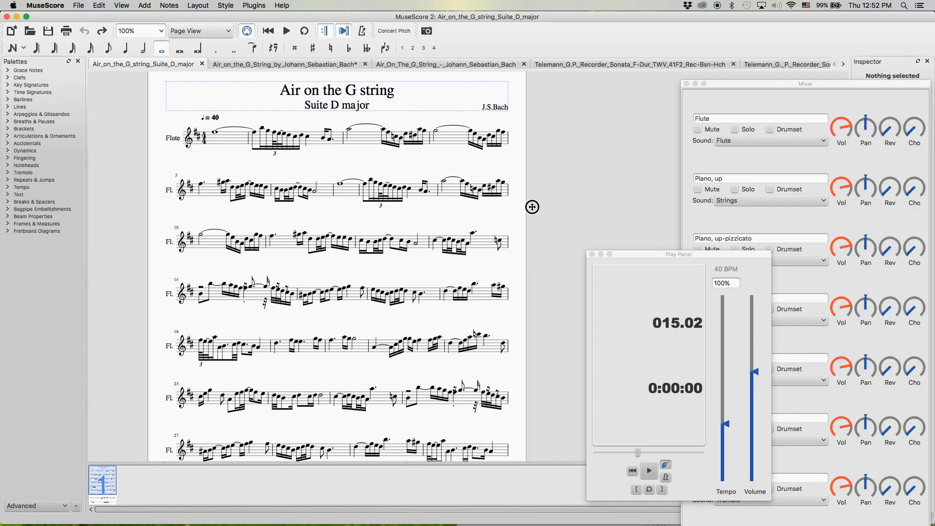
{"action": "scroll", "coordinate": [533, 206], "scroll_direction": "up", "scroll_amount": 1}
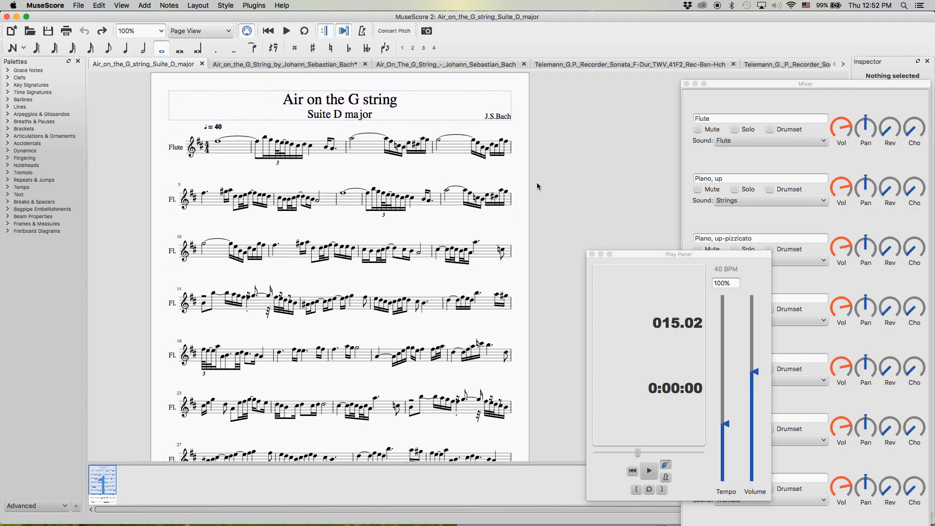
{"action": "scroll", "coordinate": [542, 189], "scroll_direction": "down", "scroll_amount": 2}
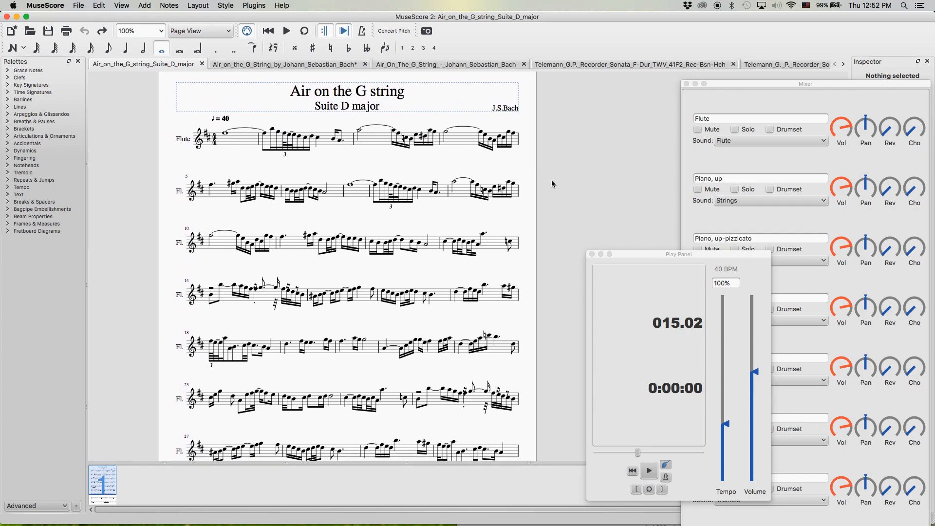
{"action": "scroll", "coordinate": [545, 181], "scroll_direction": "down", "scroll_amount": 3}
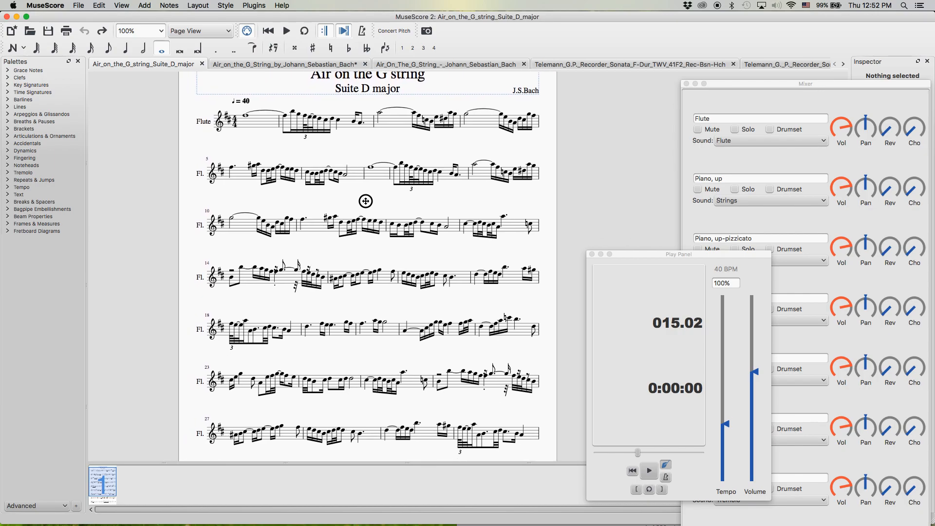
{"action": "scroll", "coordinate": [365, 202], "scroll_direction": "right", "scroll_amount": 2}
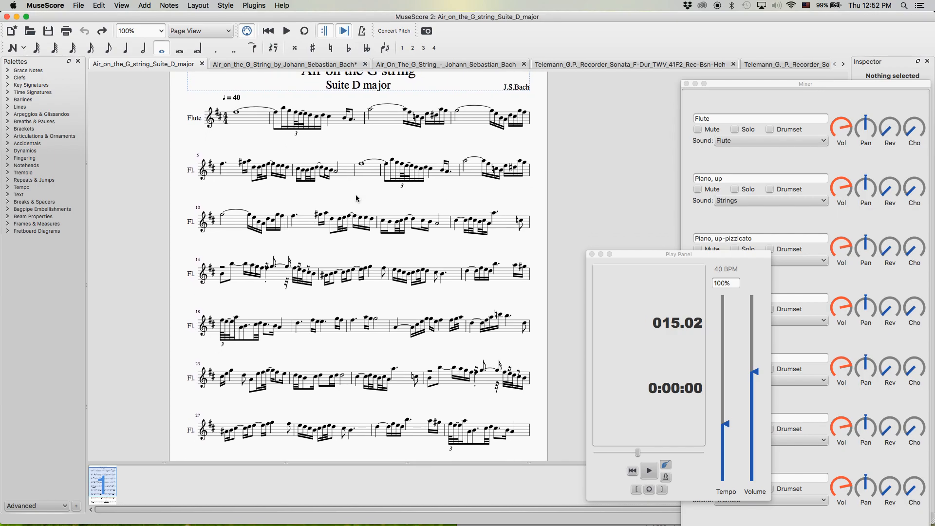
{"action": "scroll", "coordinate": [363, 202], "scroll_direction": "down", "scroll_amount": 1}
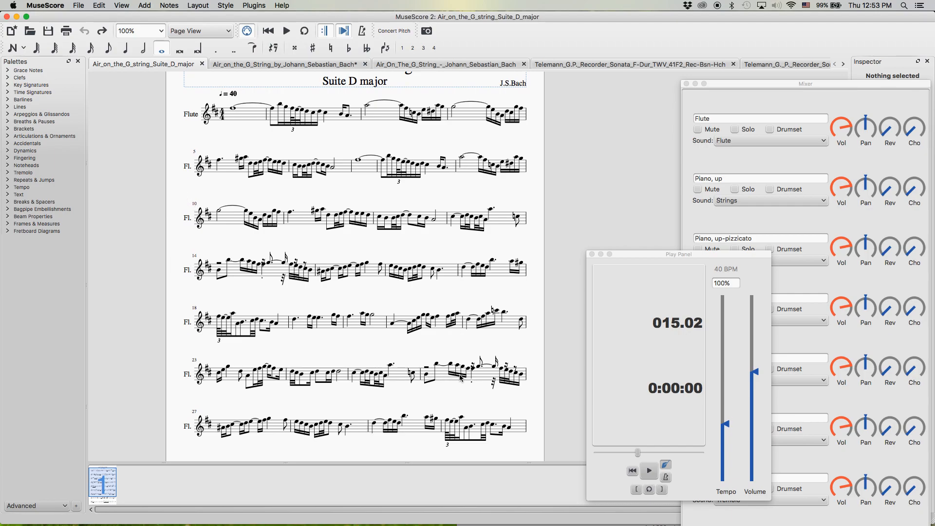
{"action": "scroll", "coordinate": [551, 387], "scroll_direction": "right", "scroll_amount": 2}
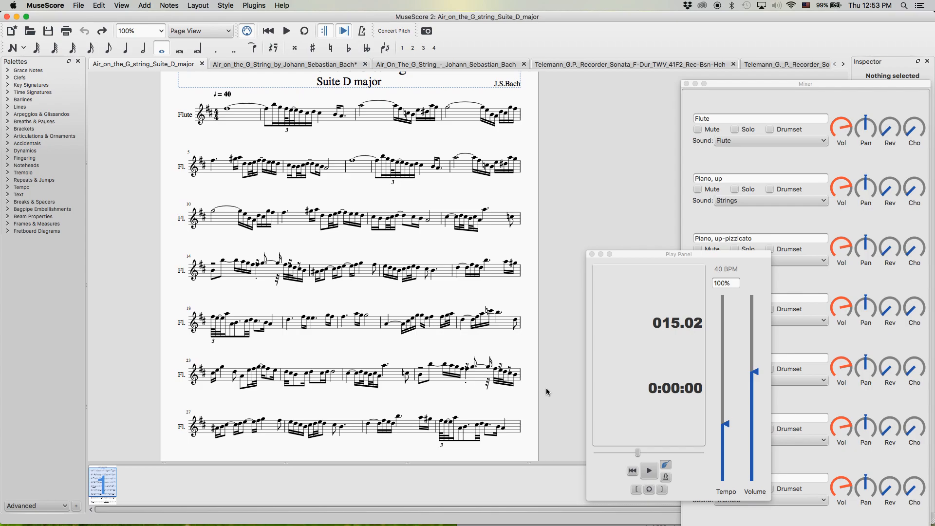
{"action": "mouse_move", "coordinate": [543, 197]}
{"action": "left_mouse_down"}
{"action": "mouse_move", "coordinate": [545, 217]}
{"action": "mouse_move", "coordinate": [546, 198]}
{"action": "left_mouse_up"}
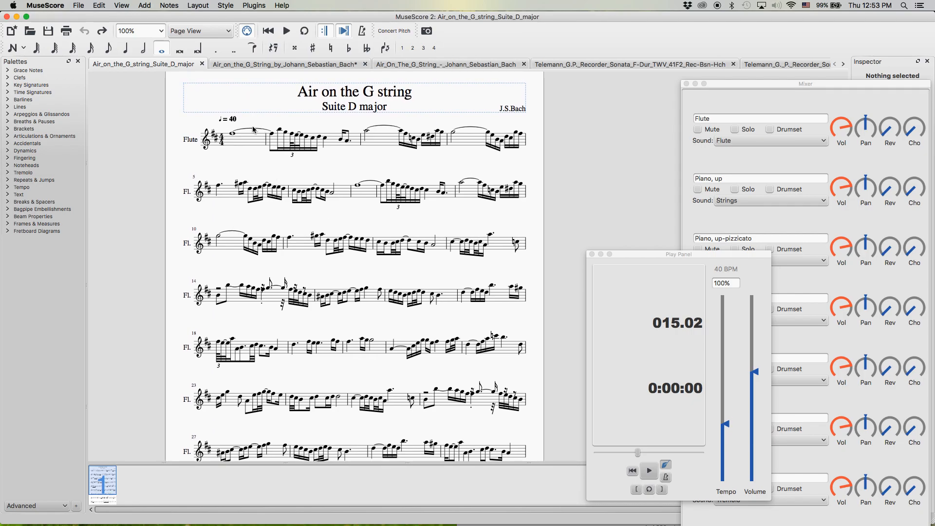
Step: Switch to Firefox and view the online violin score of Air On The G String on the MuseScore website
{"action": "key", "text": "super+Tab"}
{"action": "key", "text": "super+Tab"}
{"action": "key", "text": "super+Tab"}
{"action": "left_click", "coordinate": [128, 20]}
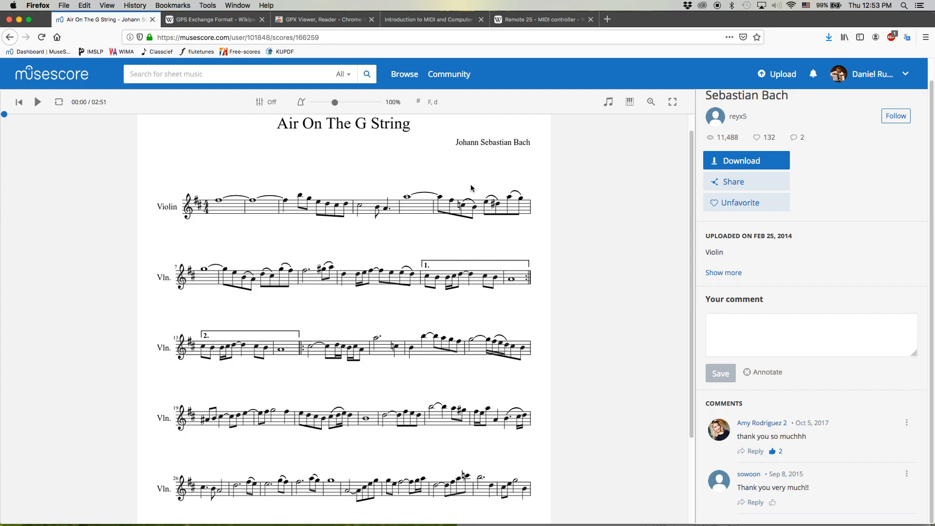
Step: Return to MuseScore and view the string quartet version, starting and stopping playback from its first Violin 1 note, and view the solo violin version
{"action": "key", "text": "super+Tab"}
{"action": "left_click", "coordinate": [237, 67]}
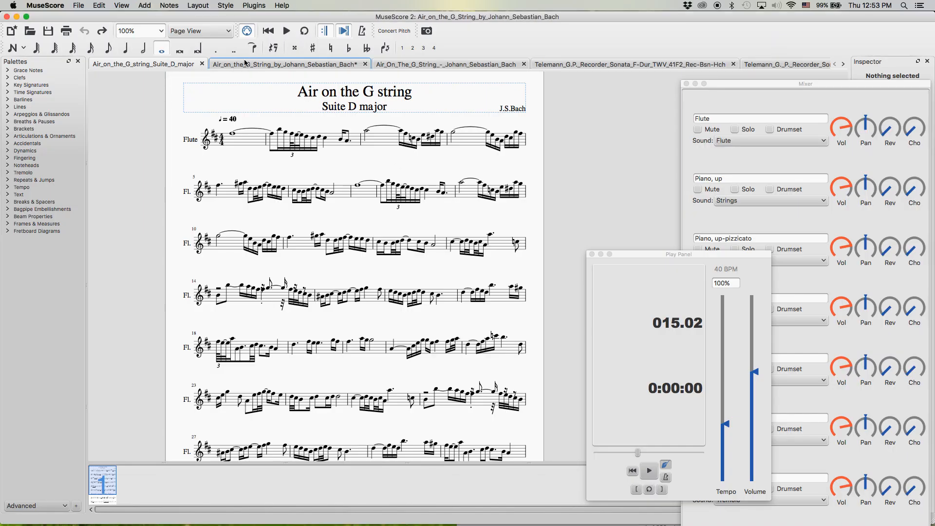
{"action": "left_click", "coordinate": [182, 147]}
{"action": "left_click", "coordinate": [286, 31]}
{"action": "left_click", "coordinate": [287, 32]}
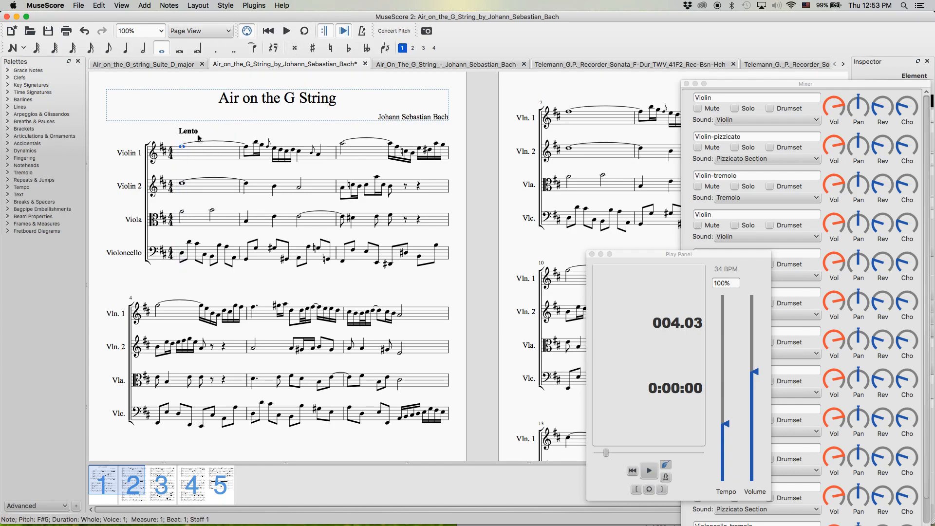
{"action": "left_click", "coordinate": [399, 68]}
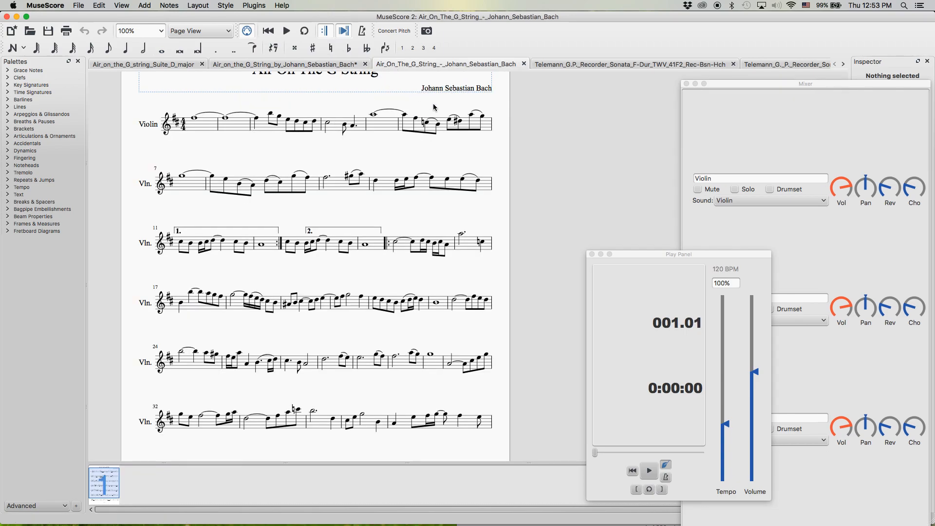
Step: Make the hidden "Piano, up" and "Piano, down" instruments visible in the Air_on_the_G_string_Suite_D_major score
{"action": "left_click", "coordinate": [161, 64]}
{"action": "left_click", "coordinate": [99, 5]}
{"action": "left_click", "coordinate": [132, 118]}
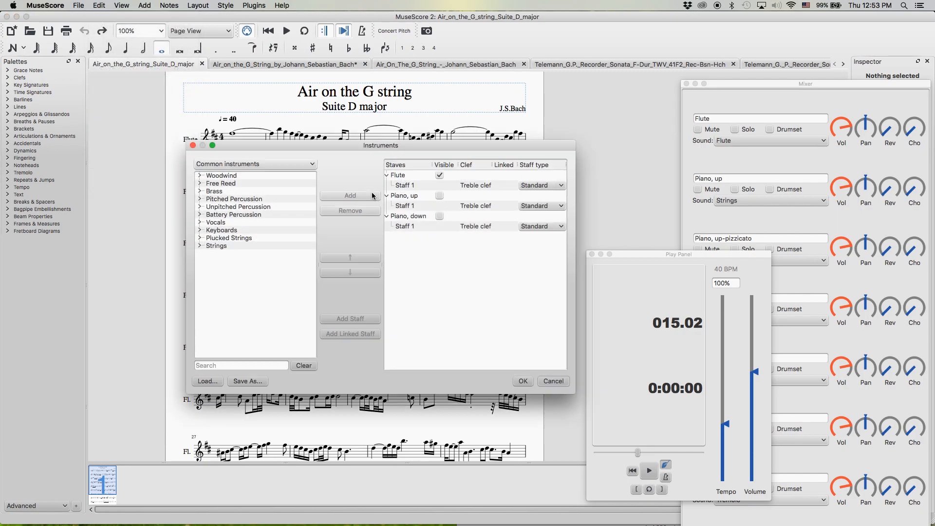
{"action": "left_click", "coordinate": [439, 196]}
{"action": "left_click", "coordinate": [439, 216]}
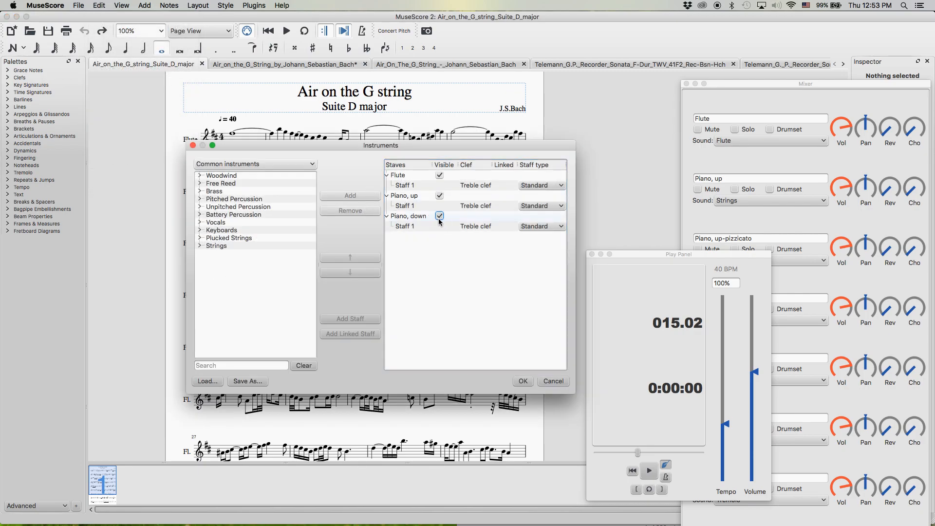
{"action": "left_click", "coordinate": [523, 382]}
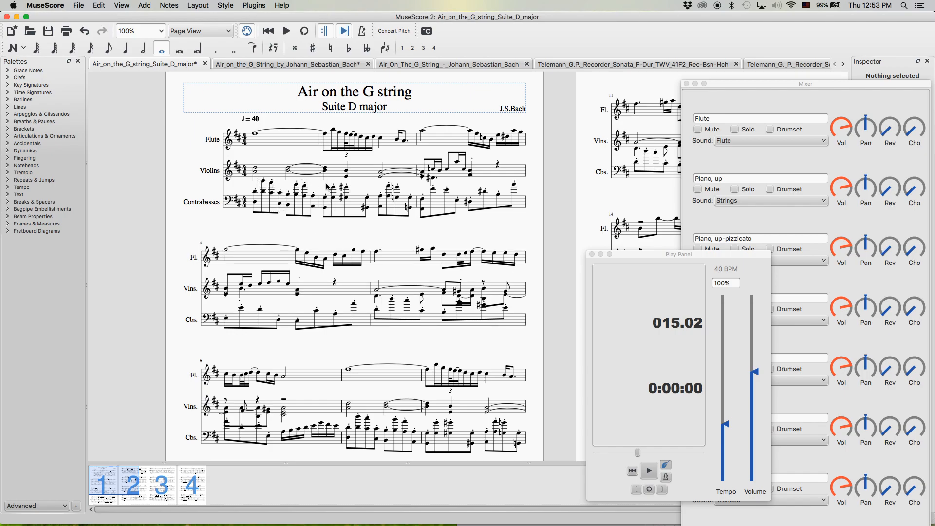
Step: Turn off the playback count-in and briefly test playback from the first flute note
{"action": "left_click", "coordinate": [256, 134]}
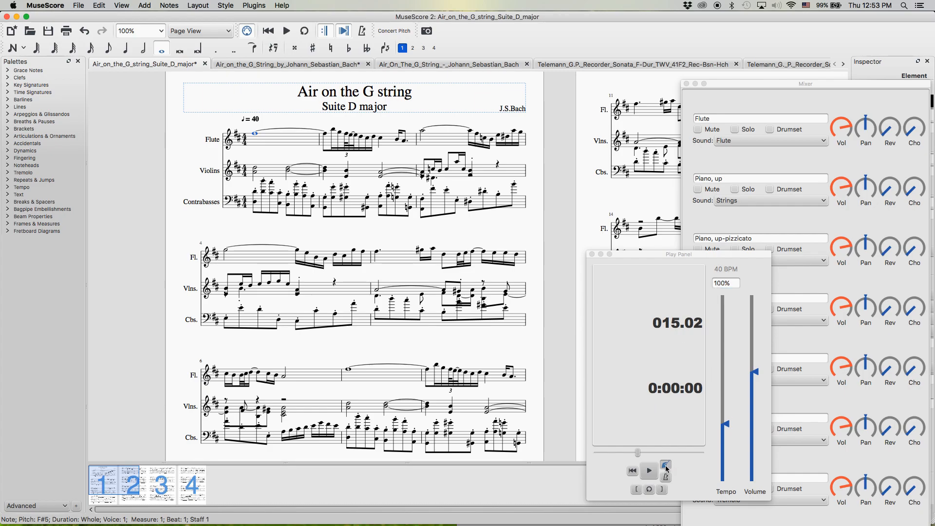
{"action": "left_click", "coordinate": [666, 467]}
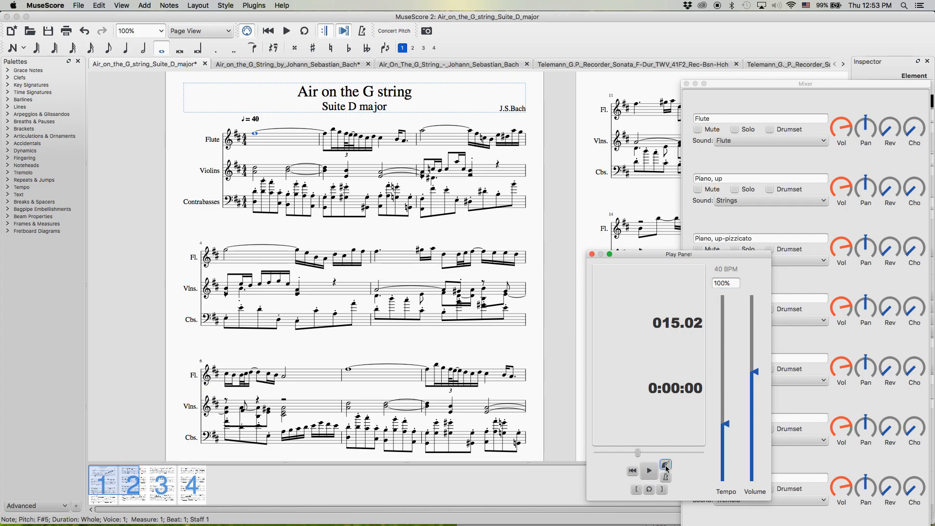
{"action": "left_click", "coordinate": [194, 128]}
{"action": "left_click", "coordinate": [256, 135]}
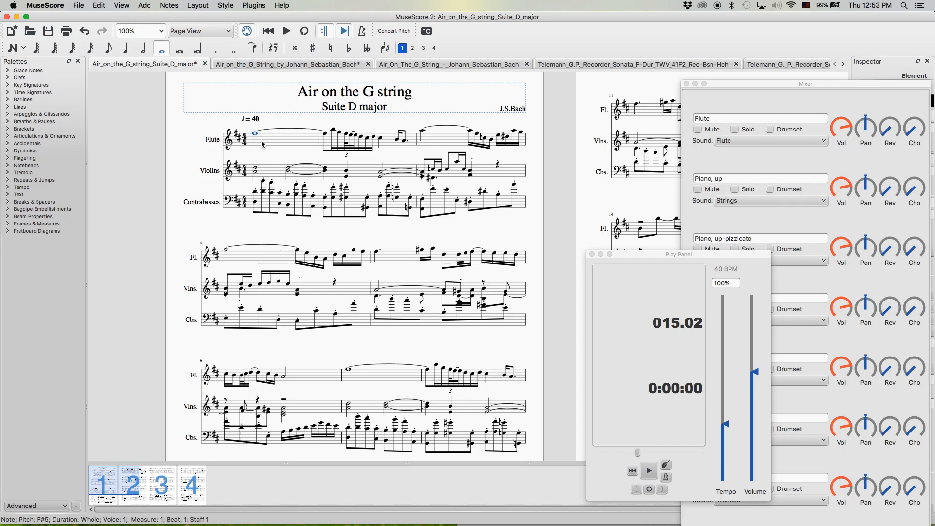
{"action": "key", "text": "space"}
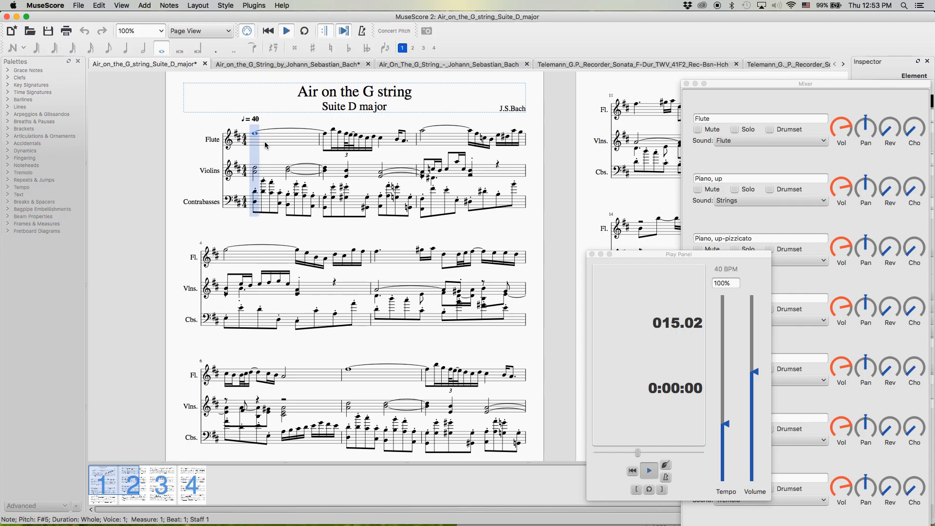
{"action": "key", "text": "space"}
Step: Recheck the count-in control, play the full arrangement's opening measure from the first flute note, stop playback and clear the selection
{"action": "left_click", "coordinate": [665, 465]}
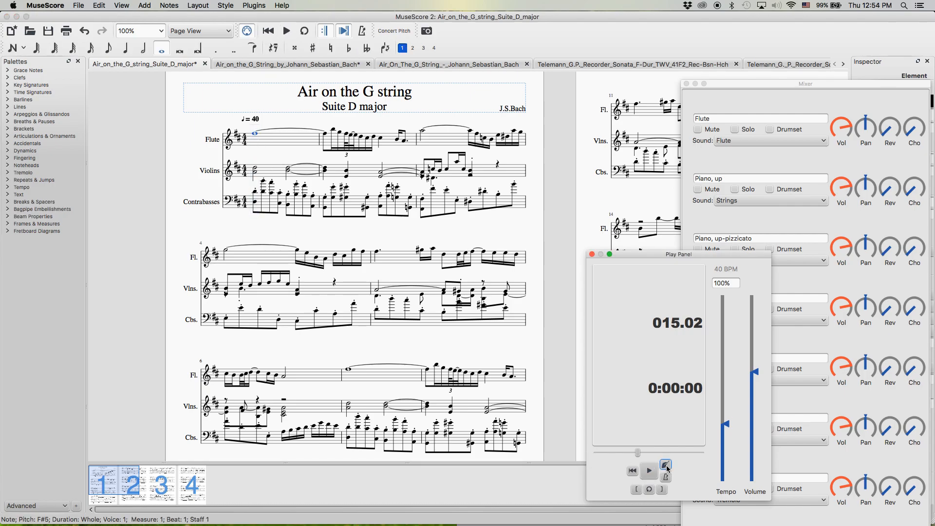
{"action": "left_click", "coordinate": [258, 144]}
{"action": "left_click", "coordinate": [255, 134]}
{"action": "key", "text": "space"}
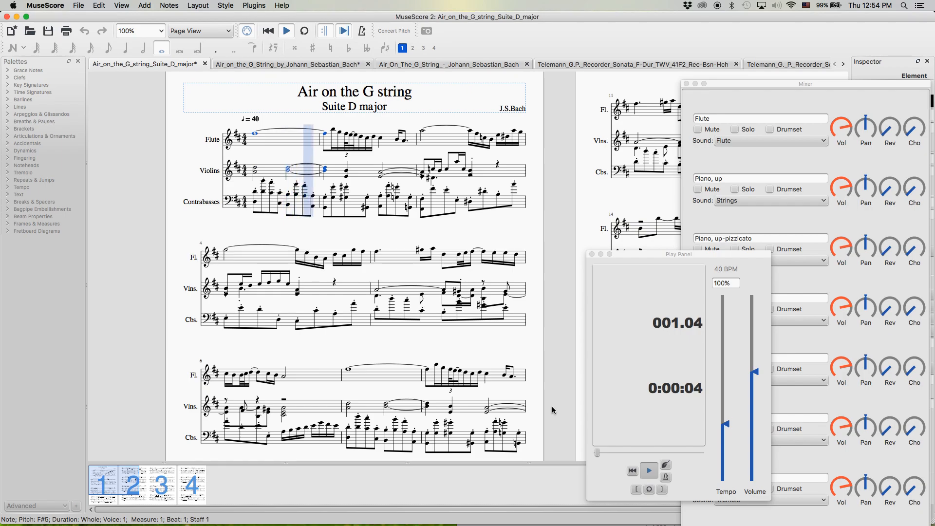
{"action": "key", "text": "space"}
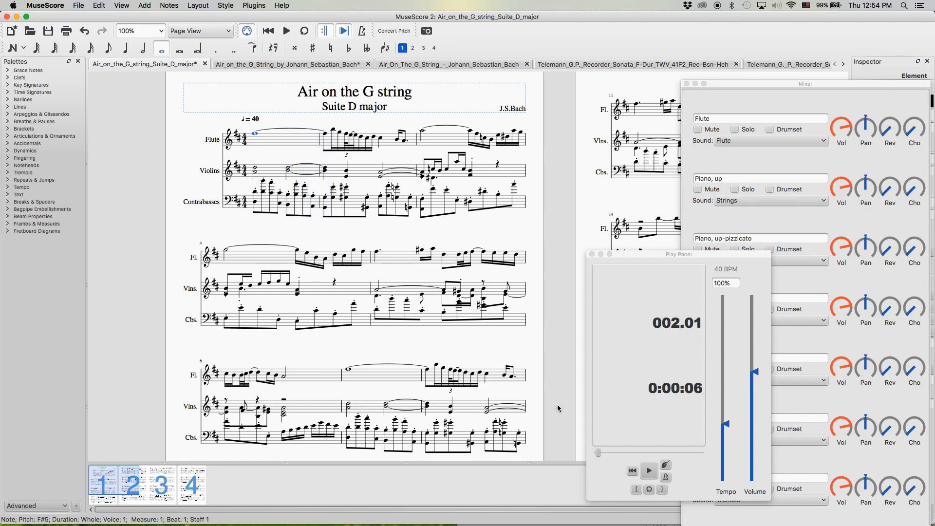
{"action": "key", "text": "Escape"}
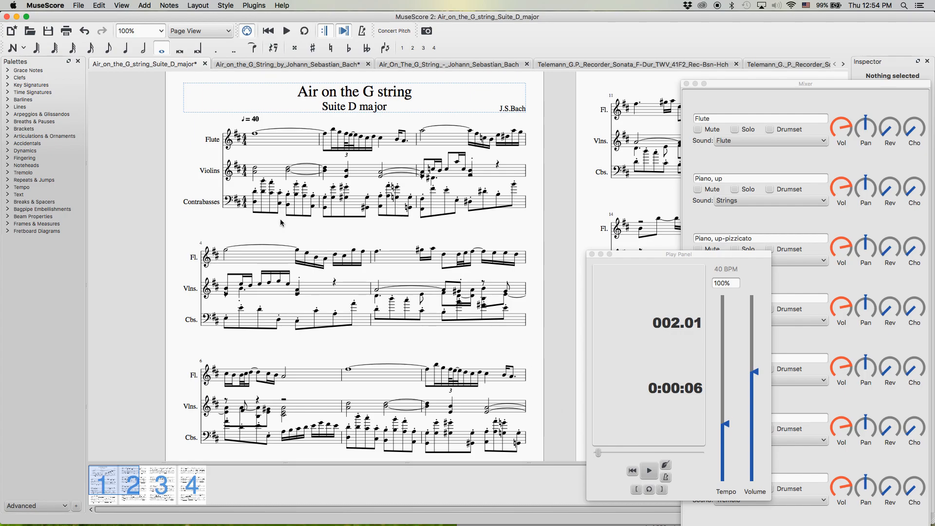
Step: Show the string quartet score and select measure 1 of the Violin 2, Viola and Violoncello staves in turn
{"action": "left_click", "coordinate": [303, 64]}
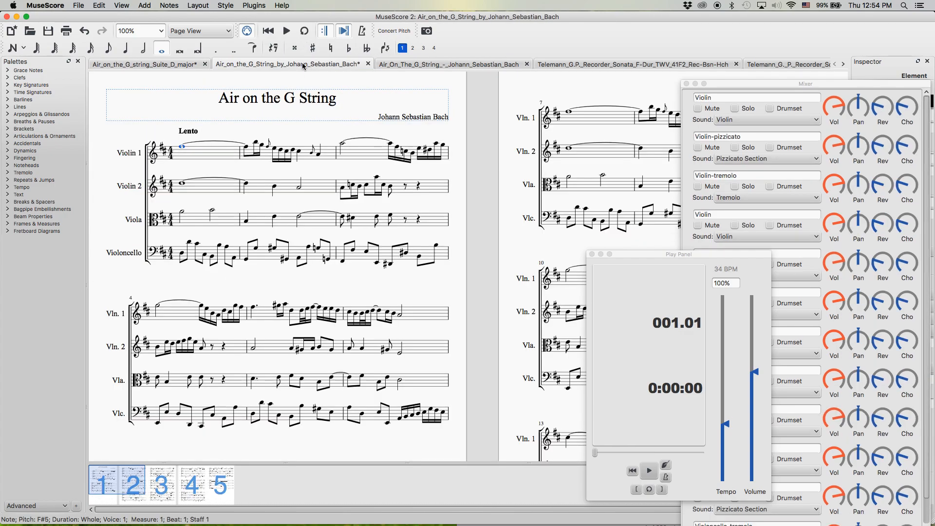
{"action": "left_click", "coordinate": [186, 196]}
{"action": "left_click", "coordinate": [193, 220]}
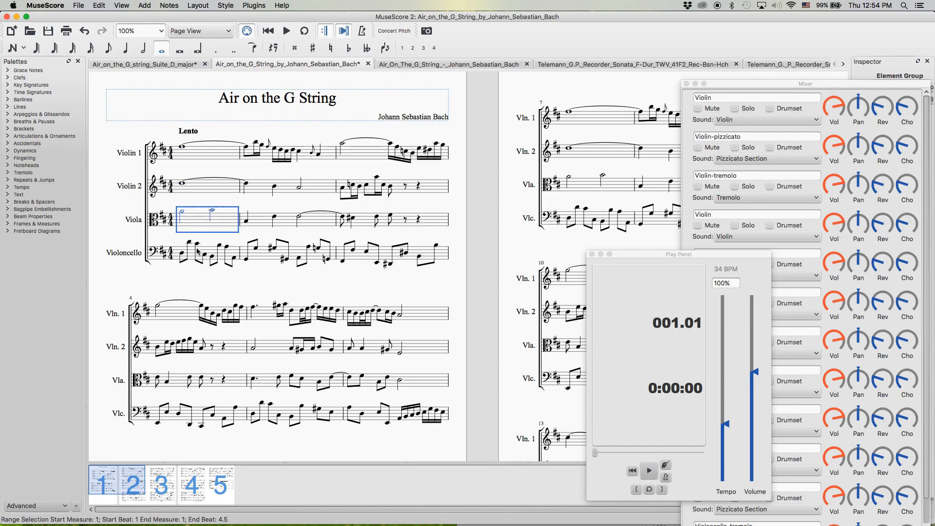
{"action": "left_click", "coordinate": [185, 259]}
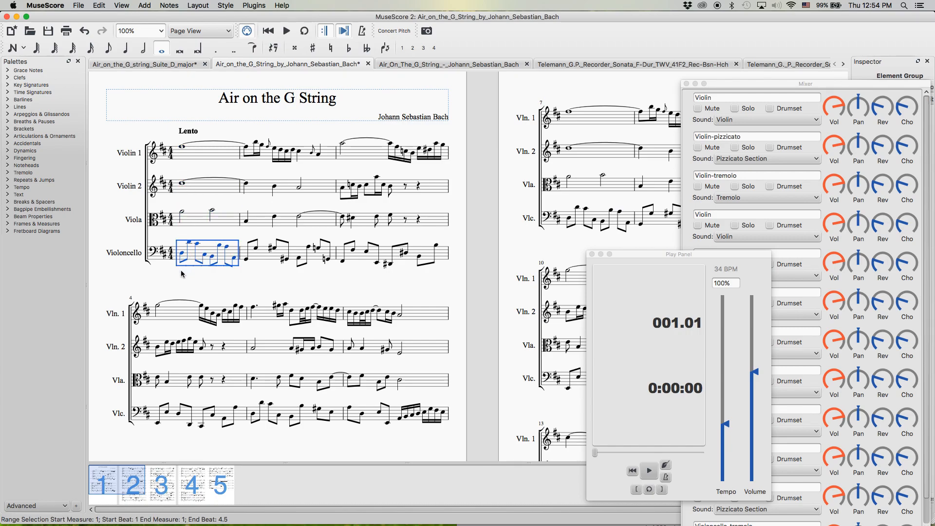
Step: Hide the "Piano, up" and "Piano, down" instruments in the Air_on_the_G_string_Suite_D_major score
{"action": "left_click", "coordinate": [185, 65]}
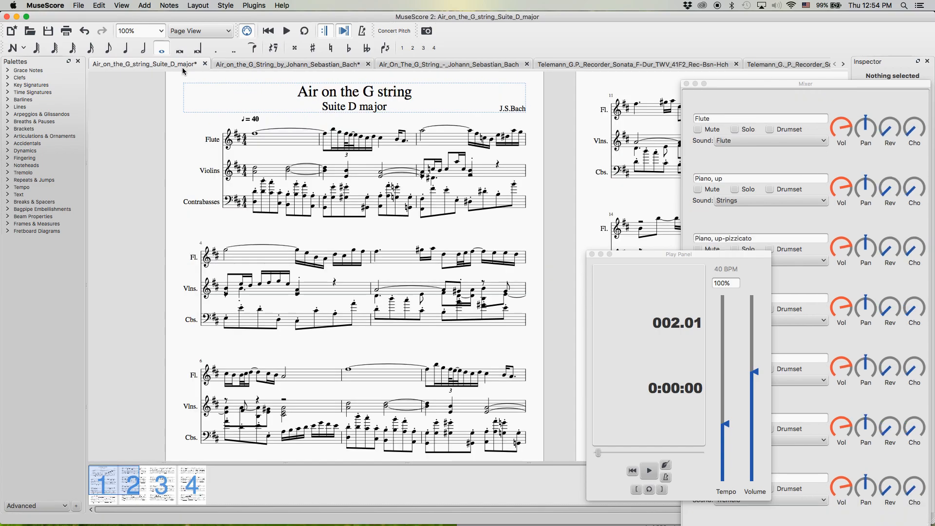
{"action": "left_click", "coordinate": [104, 7]}
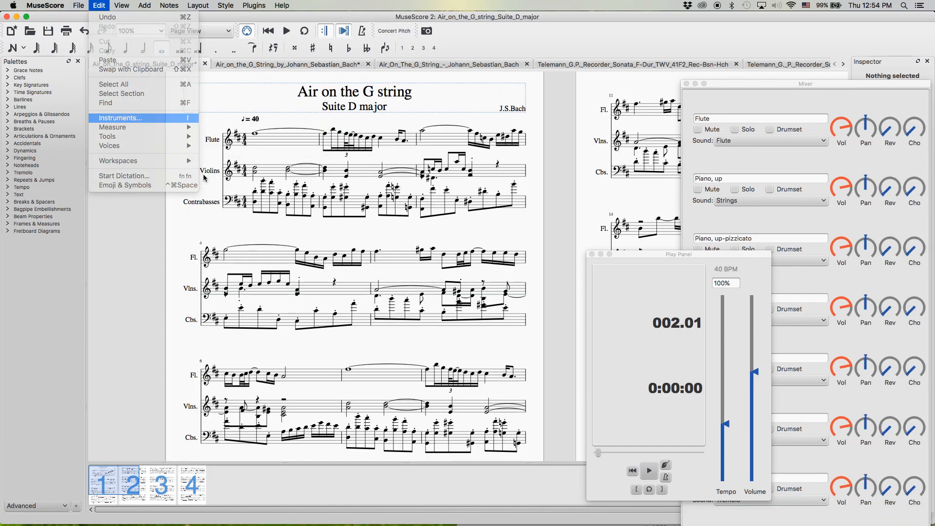
{"action": "left_click", "coordinate": [439, 195]}
{"action": "left_click", "coordinate": [438, 215]}
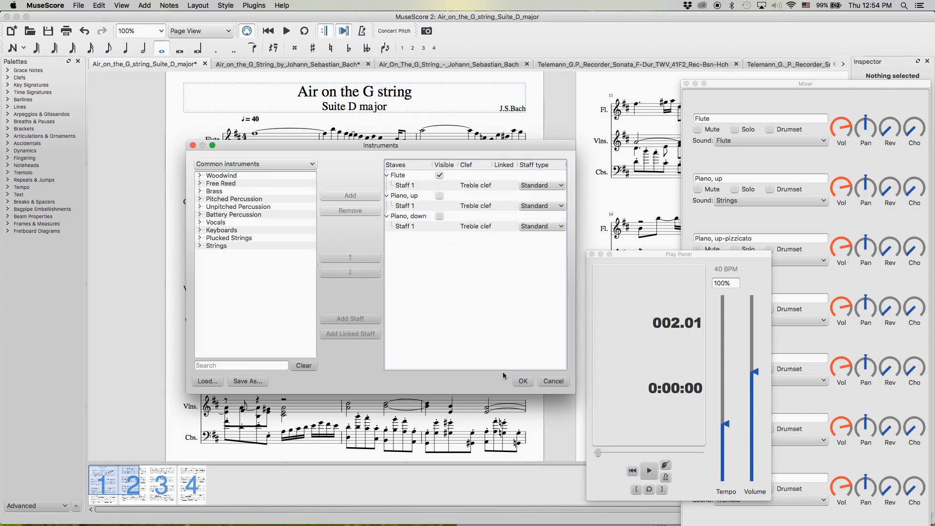
{"action": "left_click", "coordinate": [523, 381]}
Step: Examine the flute-only score from its opening through to the last measure
{"action": "left_click", "coordinate": [237, 142]}
{"action": "scroll", "coordinate": [379, 280], "scroll_direction": "down", "scroll_amount": 1}
{"action": "left_click", "coordinate": [275, 288]}
{"action": "scroll", "coordinate": [301, 305], "scroll_direction": "down", "scroll_amount": 1}
{"action": "left_click", "coordinate": [277, 296]}
{"action": "left_click", "coordinate": [280, 273]}
{"action": "left_click", "coordinate": [343, 301]}
{"action": "scroll", "coordinate": [362, 339], "scroll_direction": "down", "scroll_amount": 6}
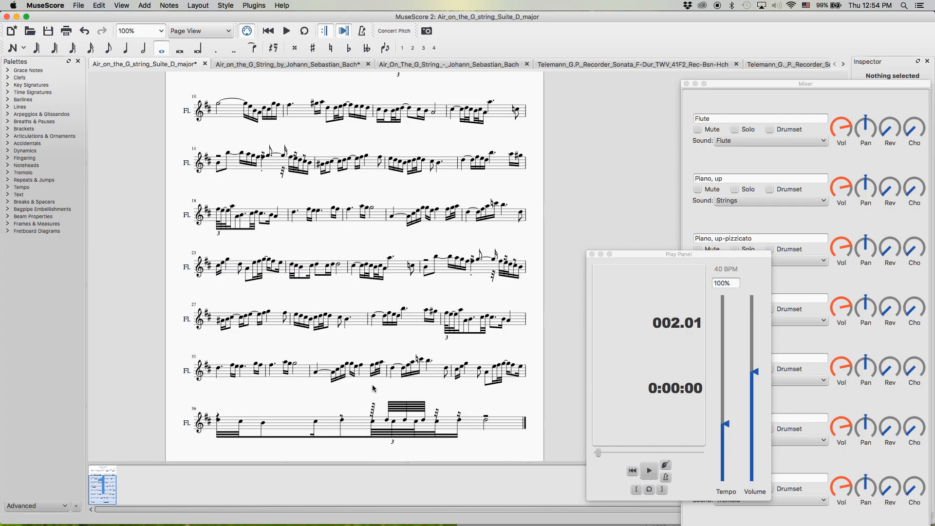
{"action": "left_click", "coordinate": [399, 407]}
{"action": "left_click", "coordinate": [397, 408]}
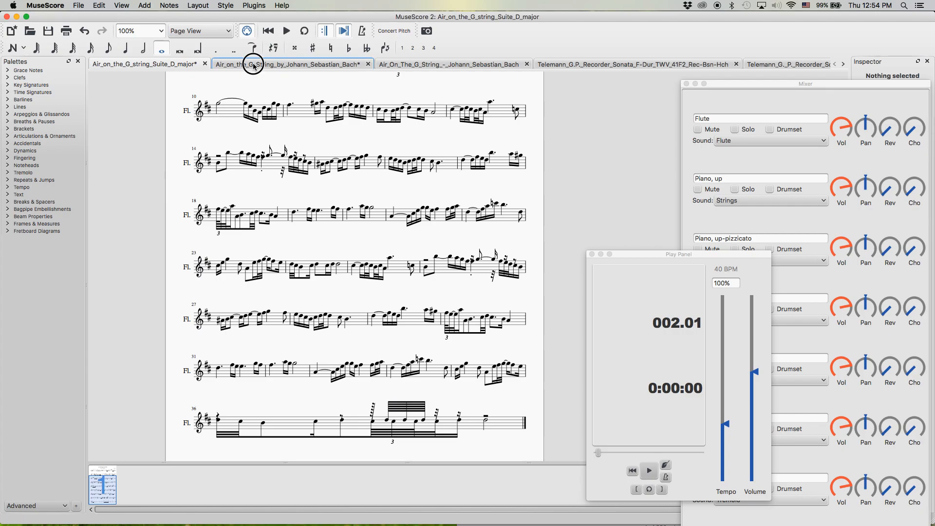
Step: Select measure 1 of Violin 1 in the string quartet score and measure 2 in the solo violin score for comparison
{"action": "left_click", "coordinate": [250, 64]}
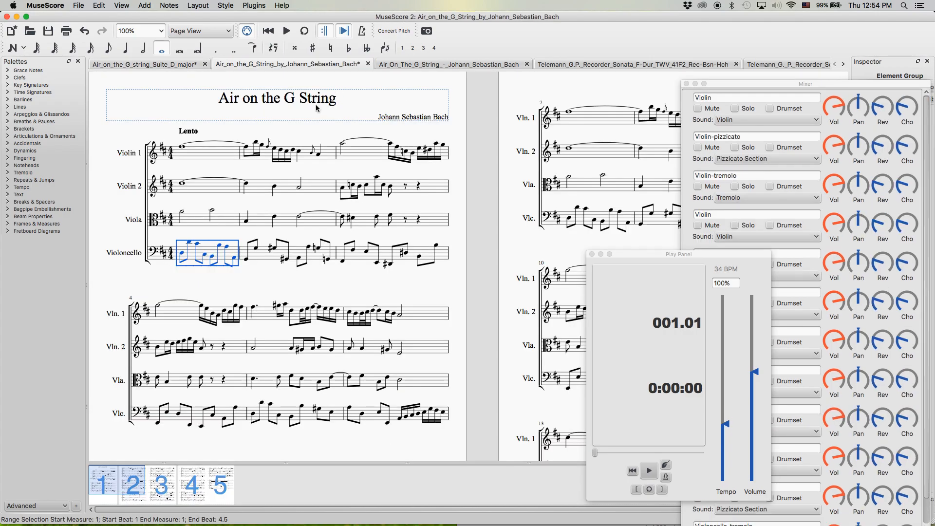
{"action": "left_click", "coordinate": [201, 156]}
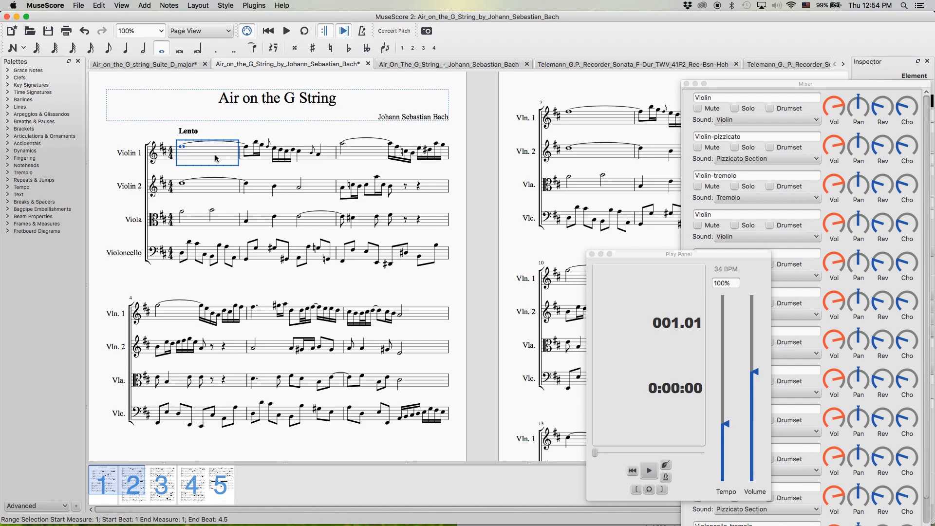
{"action": "left_click", "coordinate": [399, 63]}
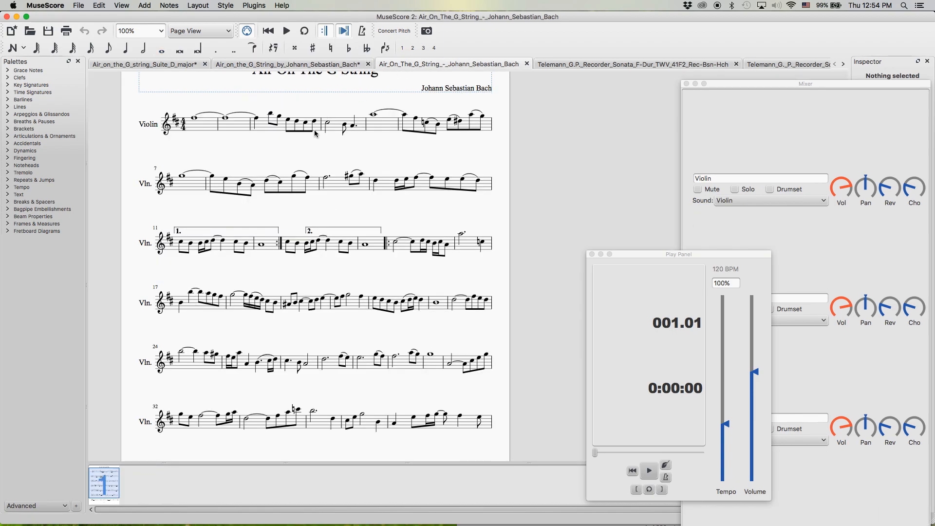
{"action": "left_click", "coordinate": [202, 165]}
{"action": "left_click", "coordinate": [217, 158]}
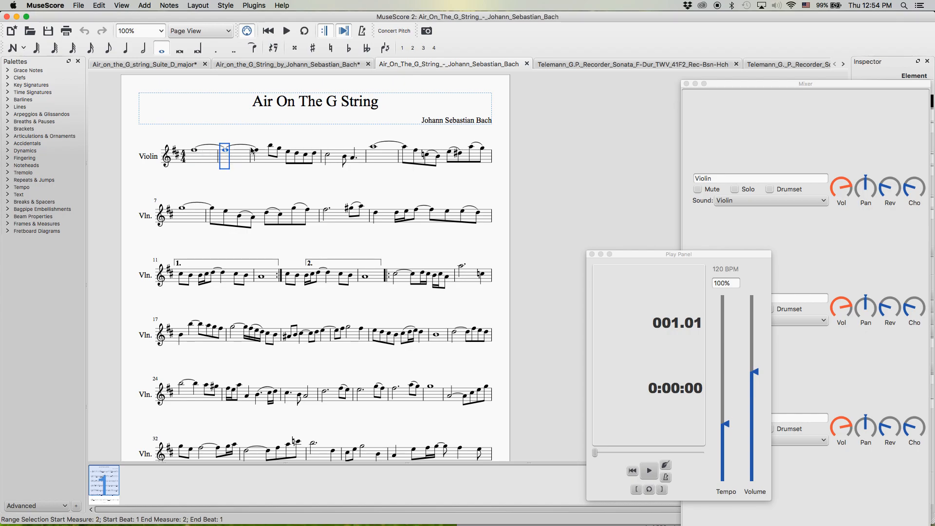
Step: Compare the opening melody of the string quartet, Suite D major flute and solo violin scores
{"action": "left_click", "coordinate": [306, 64]}
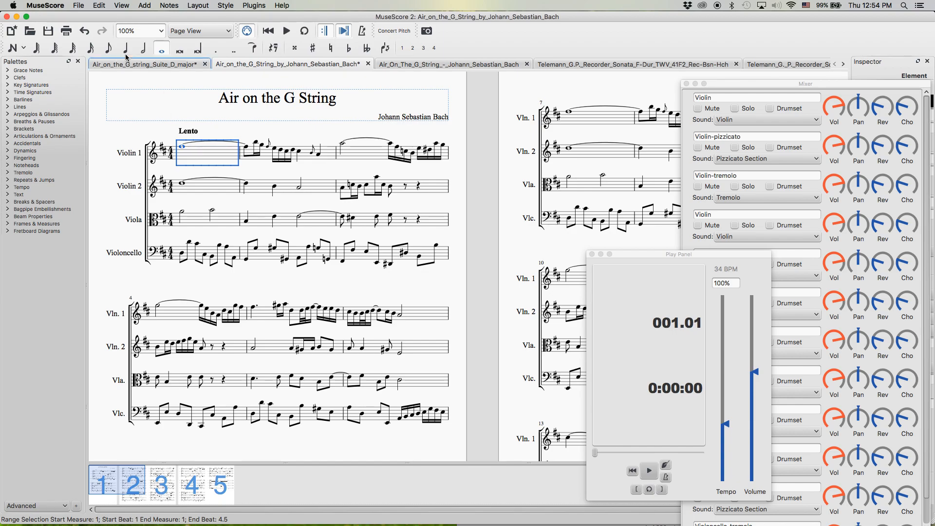
{"action": "left_click", "coordinate": [152, 65]}
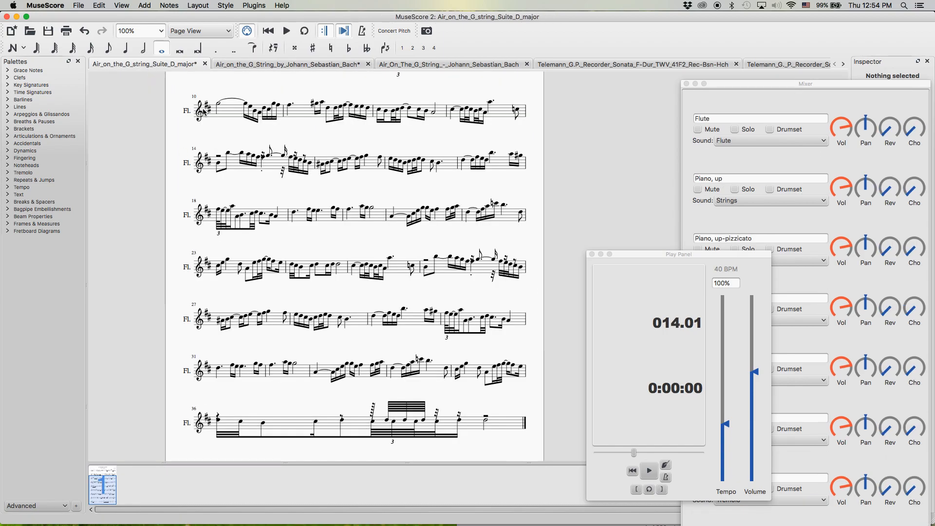
{"action": "scroll", "coordinate": [202, 346], "scroll_direction": "up", "scroll_amount": 5}
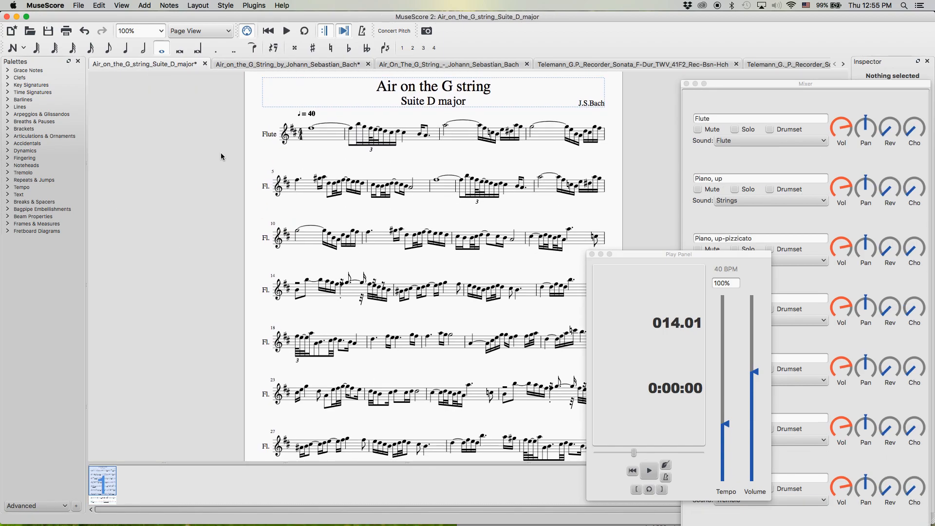
{"action": "left_click", "coordinate": [294, 65]}
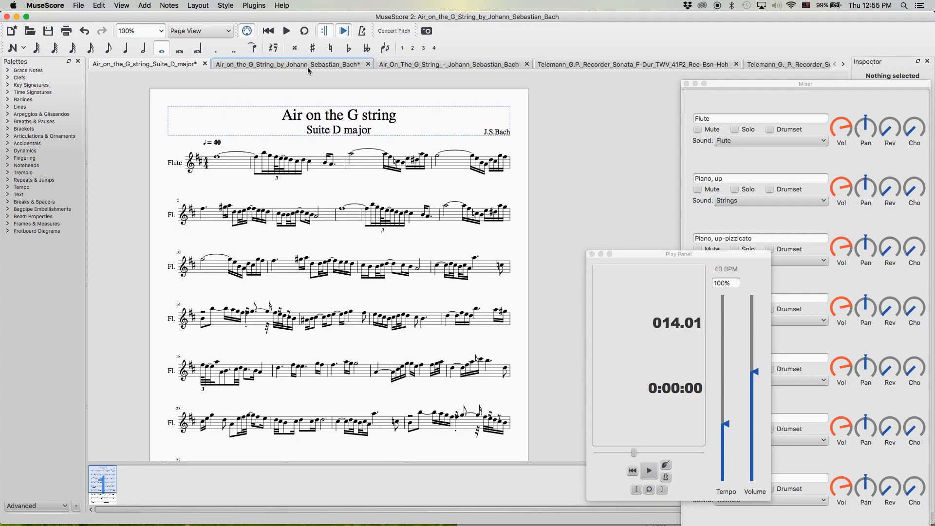
{"action": "left_click", "coordinate": [405, 66]}
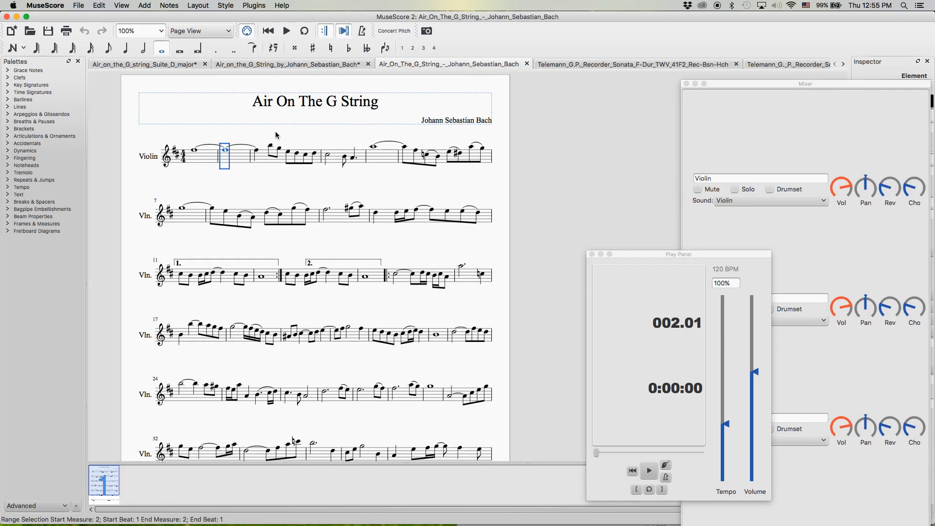
Step: Copy the whole Violin 1 part of the string quartet score, from measure 1 to the final measure
{"action": "left_click", "coordinate": [316, 64]}
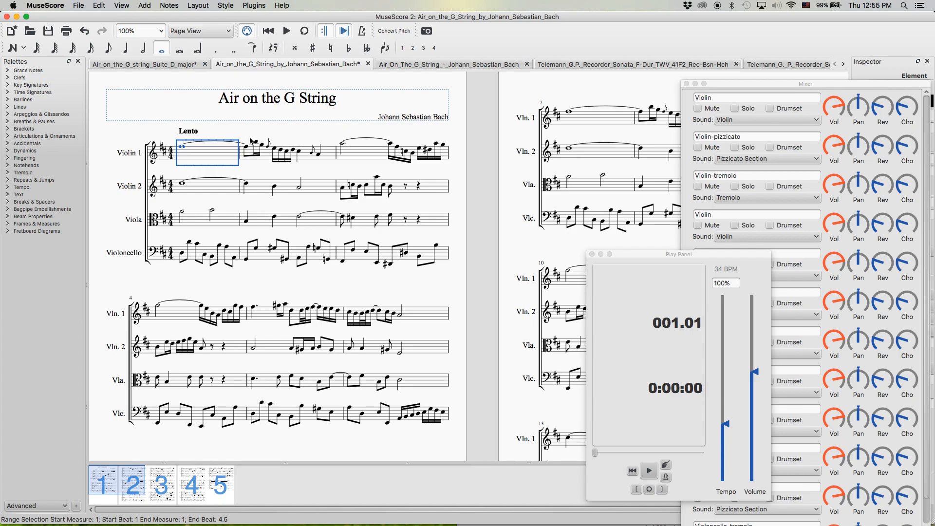
{"action": "left_click", "coordinate": [130, 130]}
{"action": "left_click", "coordinate": [214, 156]}
{"action": "left_click_drag", "start_coordinate": [188, 485], "coordinate": [212, 488]}
{"action": "left_click_drag", "start_coordinate": [472, 380], "coordinate": [188, 369]}
{"action": "left_click_drag", "start_coordinate": [310, 321], "coordinate": [290, 361]}
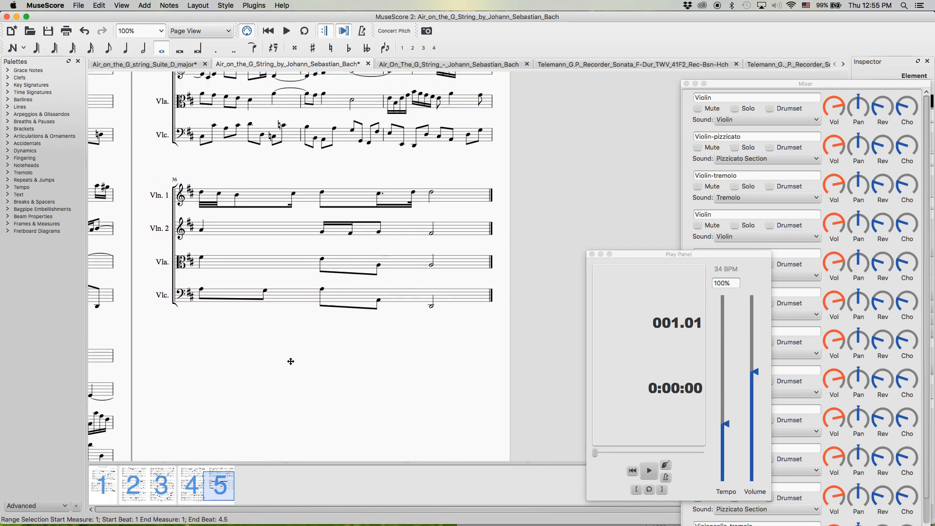
{"action": "left_click", "coordinate": [457, 198], "text": "shift"}
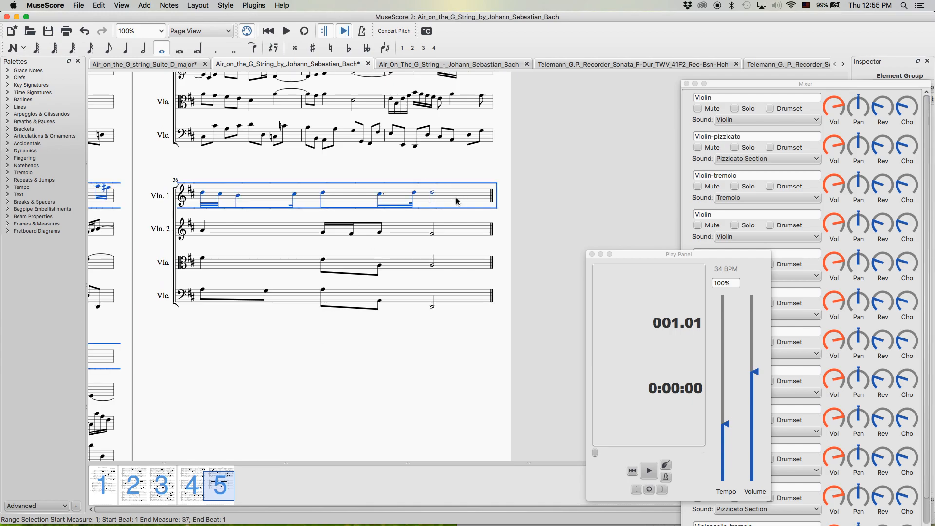
{"action": "left_click", "coordinate": [100, 5]}
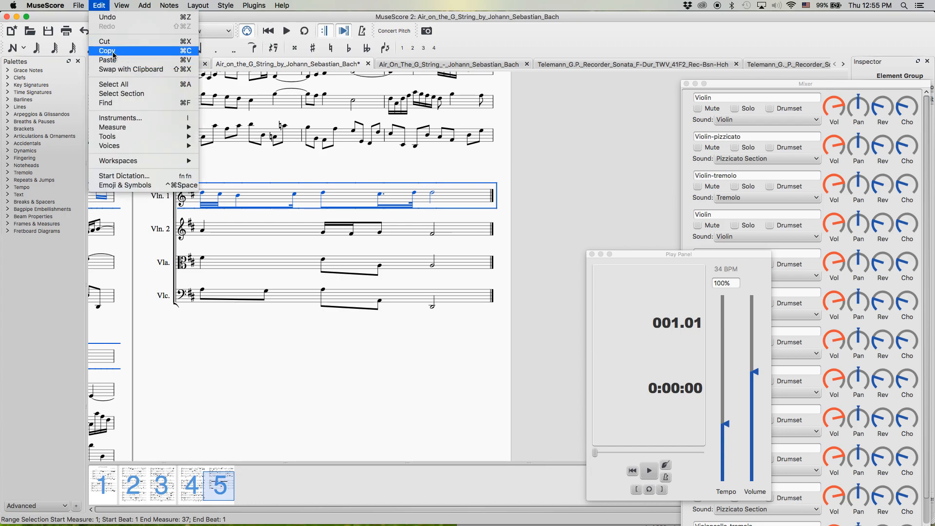
{"action": "left_click", "coordinate": [113, 53]}
{"action": "left_click", "coordinate": [104, 2]}
{"action": "left_click", "coordinate": [104, 3]}
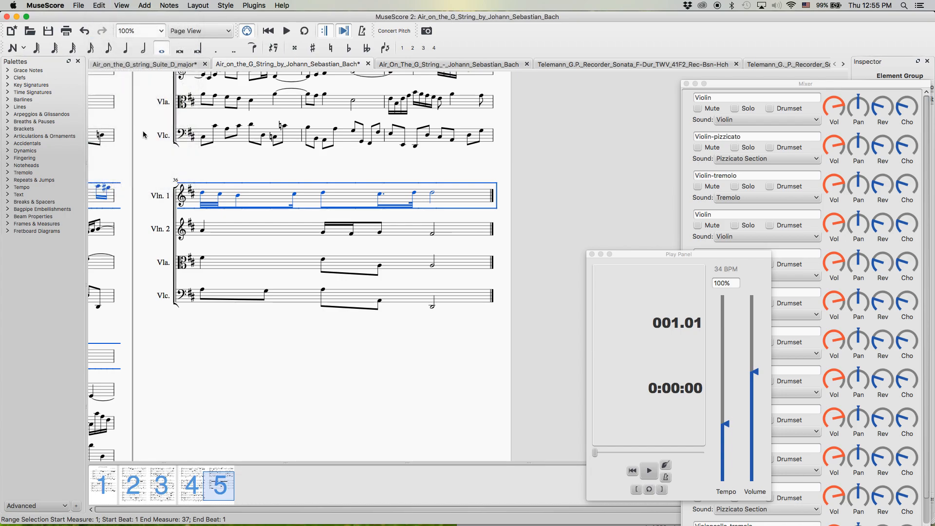
Step: Delete the entire flute part of the Suite D major score, from measure 1 to the final measure
{"action": "left_click", "coordinate": [169, 66]}
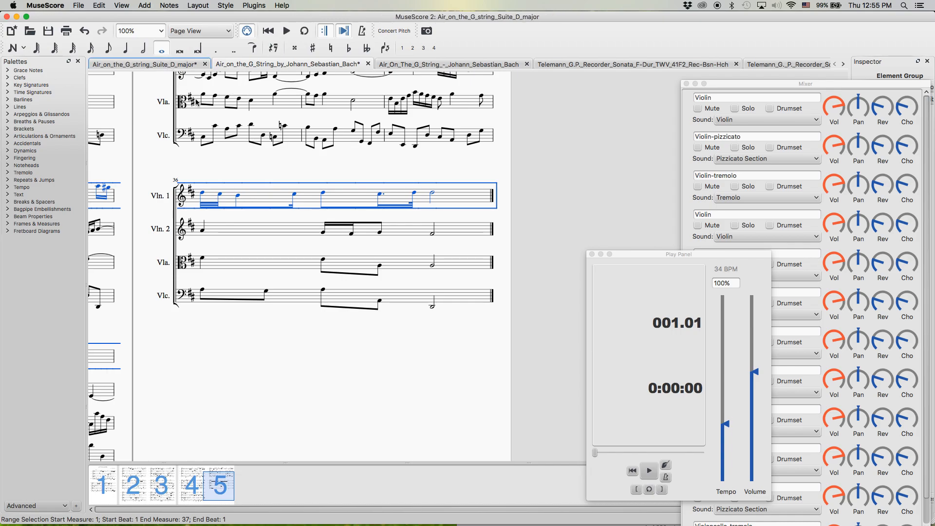
{"action": "scroll", "coordinate": [329, 196], "scroll_direction": "down", "scroll_amount": 3}
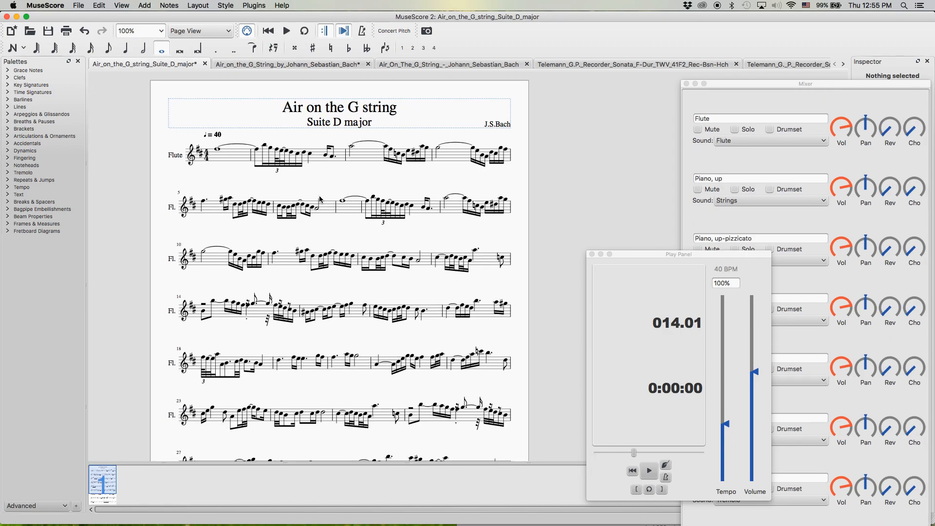
{"action": "left_click", "coordinate": [232, 148]}
{"action": "scroll", "coordinate": [376, 307], "scroll_direction": "down", "scroll_amount": 8}
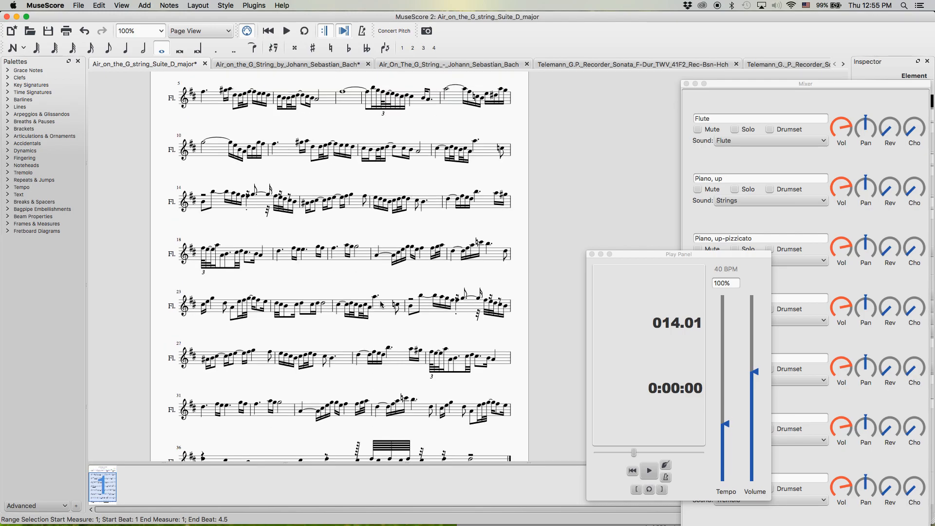
{"action": "left_click", "coordinate": [489, 363], "text": "shift"}
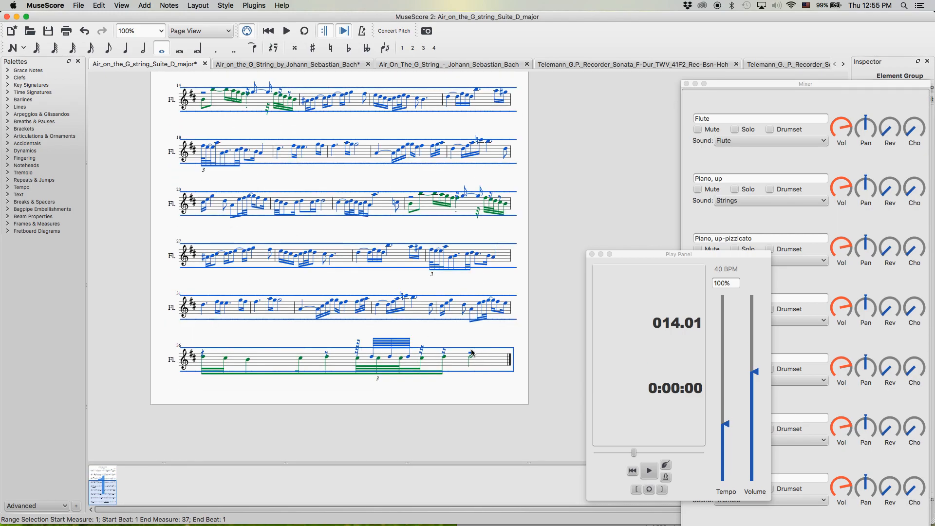
{"action": "scroll", "coordinate": [471, 353], "scroll_direction": "up", "scroll_amount": 10}
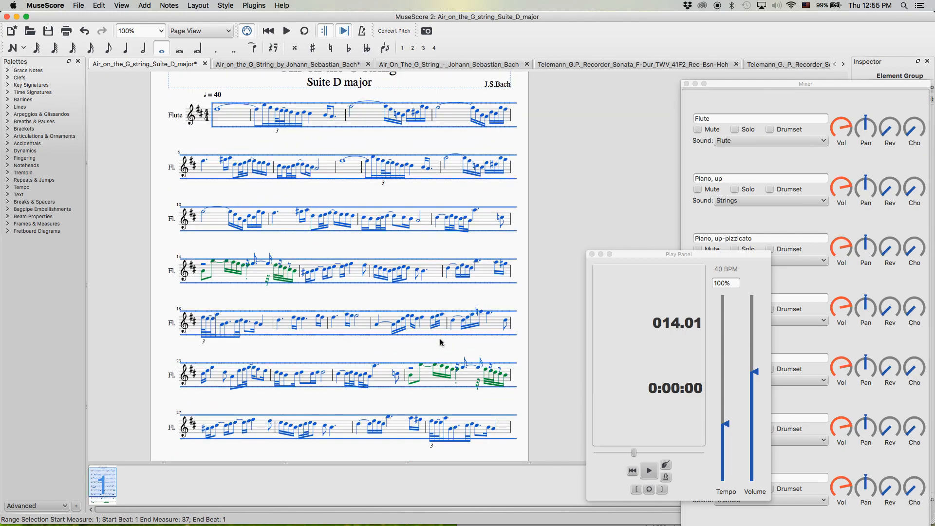
{"action": "scroll", "coordinate": [441, 342], "scroll_direction": "up", "scroll_amount": 2}
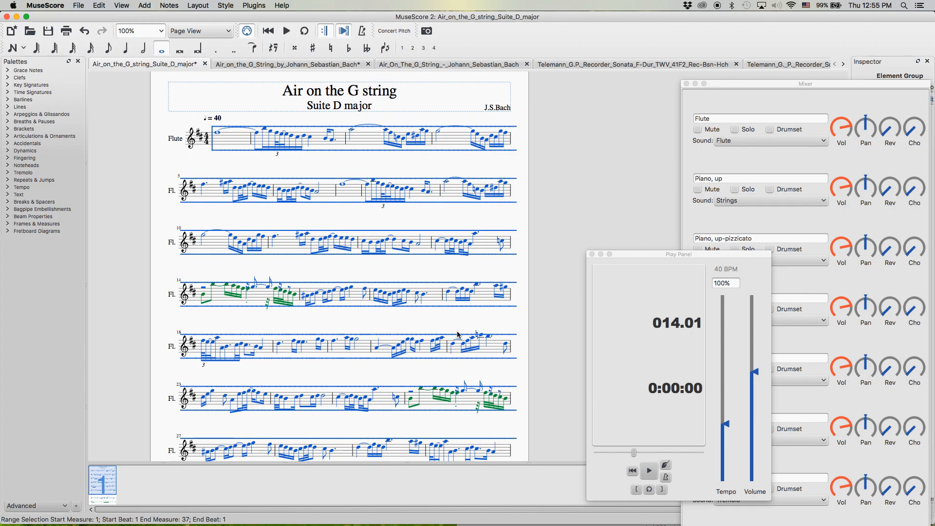
{"action": "key", "text": "Delete"}
Step: Paste the copied Violin 1 part into the flute staff from measure 1 and clear the selection
{"action": "left_click", "coordinate": [214, 139]}
{"action": "left_click", "coordinate": [237, 254], "text": "shift"}
{"action": "key", "text": "super+z"}
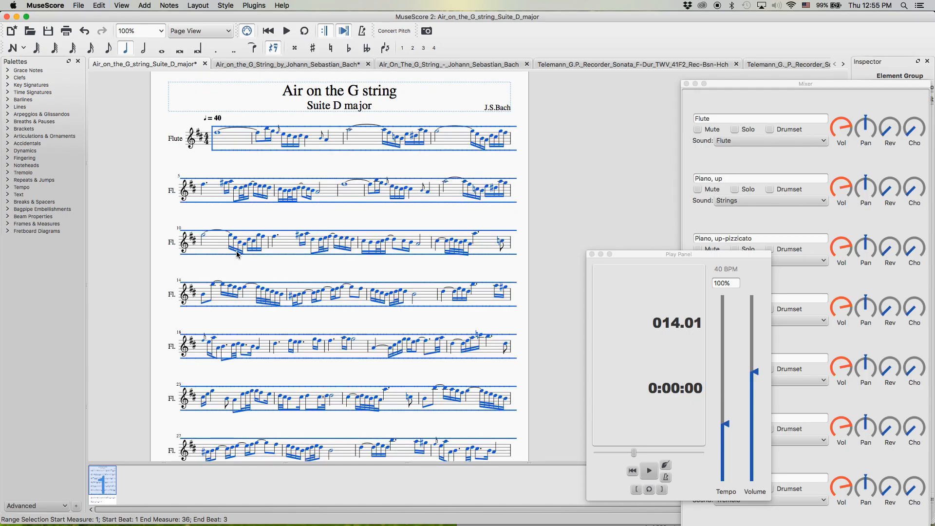
{"action": "key", "text": "Escape"}
{"action": "scroll", "coordinate": [232, 162], "scroll_direction": "down", "scroll_amount": 1}
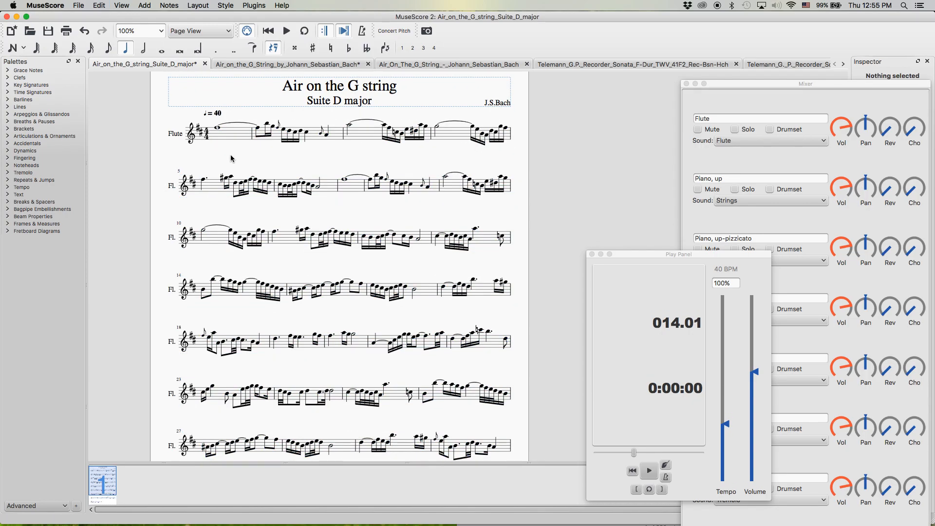
Step: Make the "Piano, up" and "Piano, down" instruments visible beneath the replaced flute melody
{"action": "left_click", "coordinate": [99, 5]}
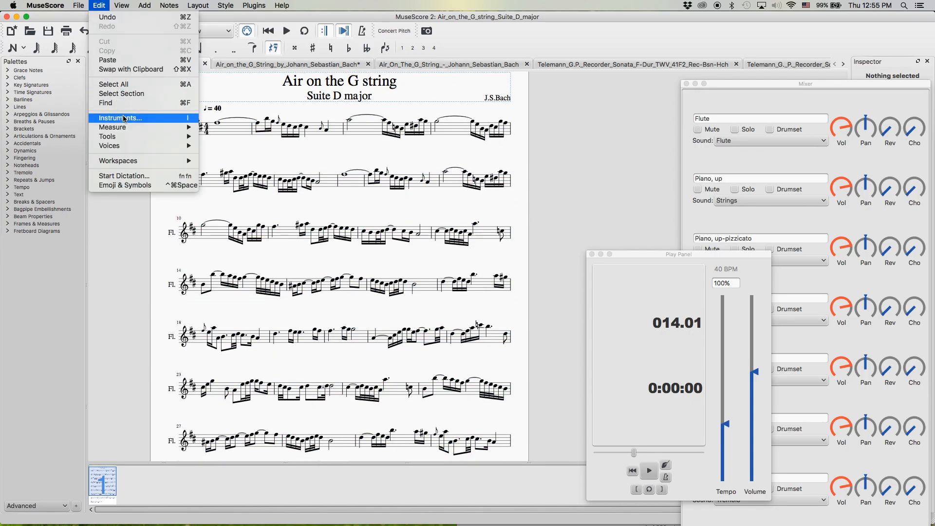
{"action": "left_click", "coordinate": [120, 118]}
{"action": "left_click", "coordinate": [439, 195]}
{"action": "left_click", "coordinate": [440, 216]}
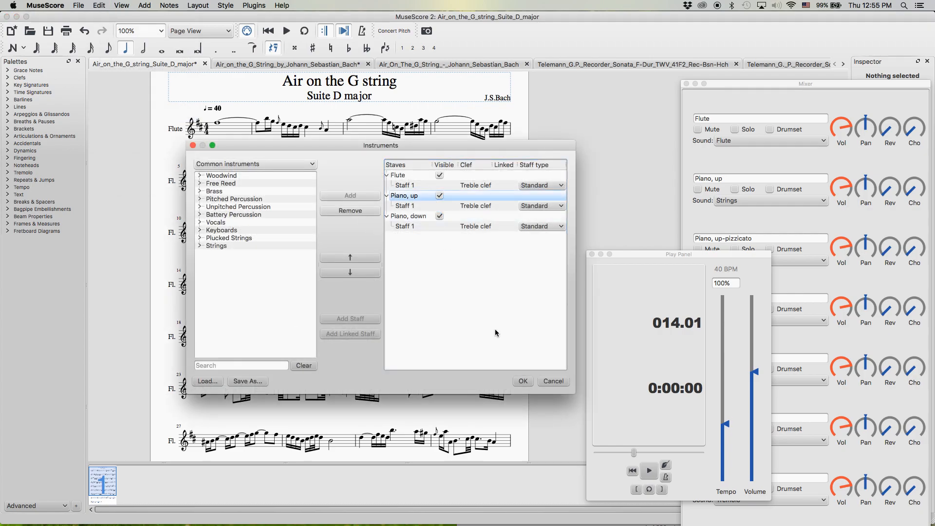
{"action": "left_click", "coordinate": [523, 381]}
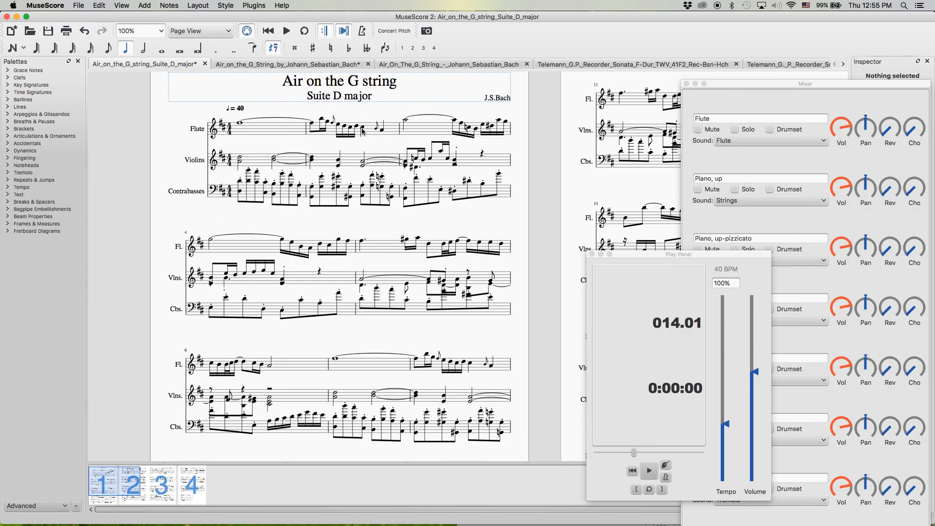
Step: Look through the full arrangement up to page 4, and return to page 1
{"action": "scroll", "coordinate": [360, 387], "scroll_direction": "down", "scroll_amount": 4}
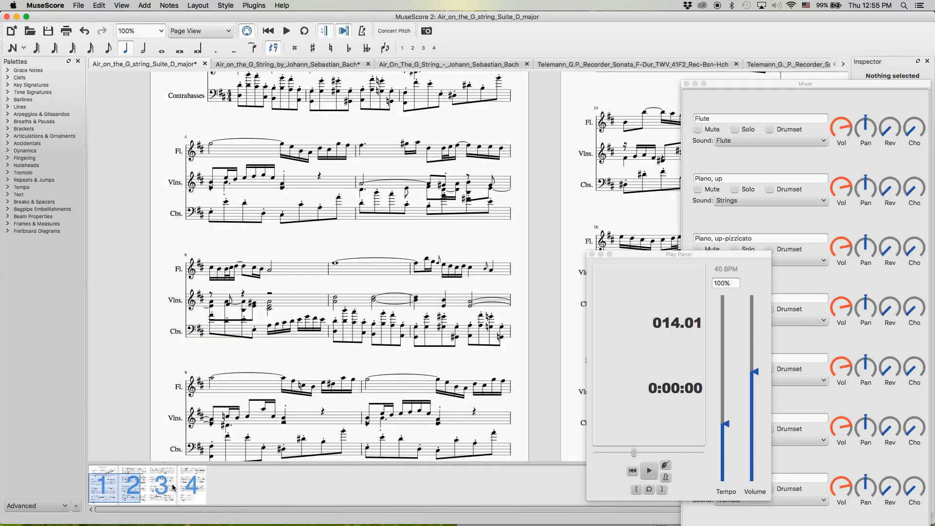
{"action": "left_click", "coordinate": [192, 487]}
{"action": "left_click", "coordinate": [191, 487]}
{"action": "left_click", "coordinate": [196, 482]}
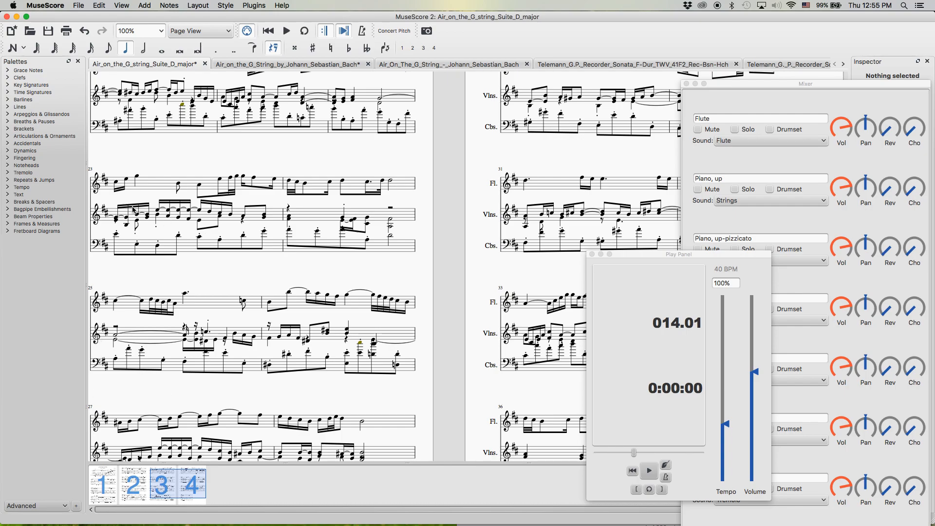
{"action": "left_click", "coordinate": [109, 489]}
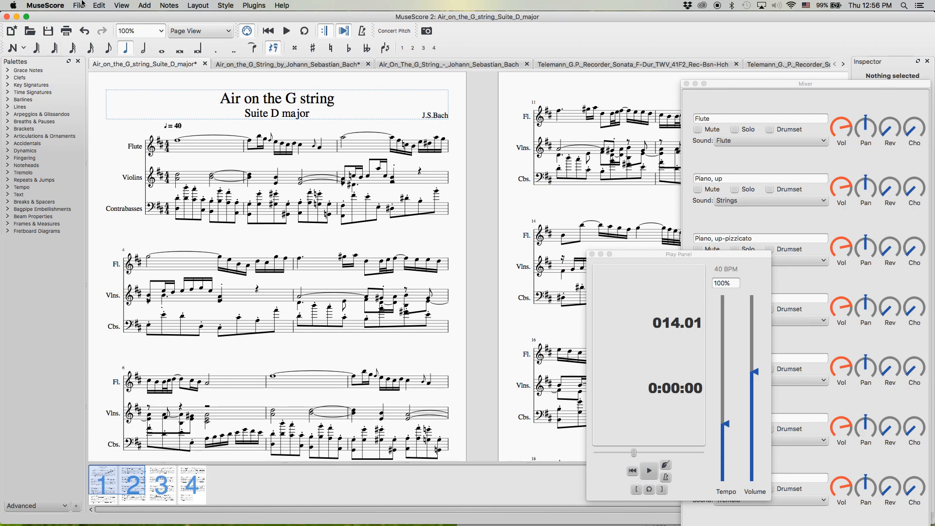
Step: Hide the "Piano, up" and "Piano, down" instruments so only the flute staff is shown
{"action": "left_click", "coordinate": [99, 5]}
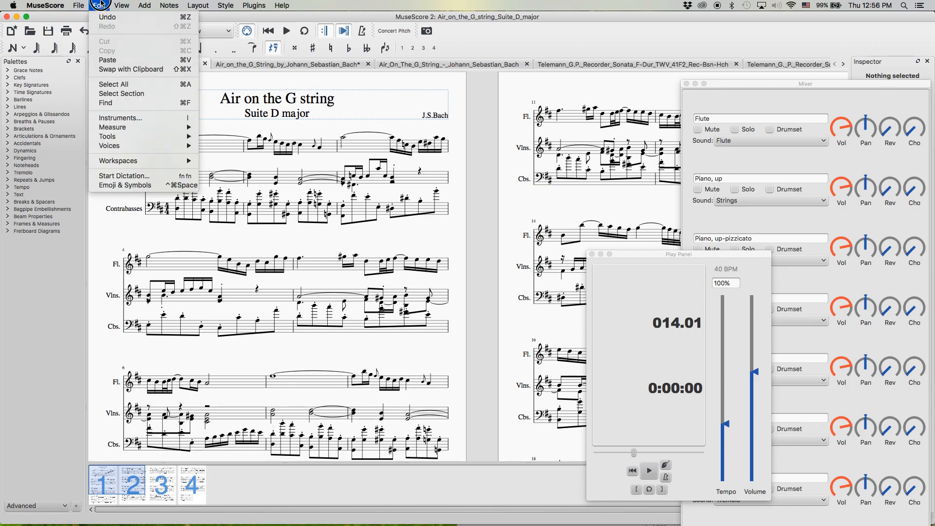
{"action": "left_click", "coordinate": [122, 118]}
{"action": "left_click", "coordinate": [439, 196]}
{"action": "left_click", "coordinate": [439, 216]}
{"action": "left_click", "coordinate": [522, 381]}
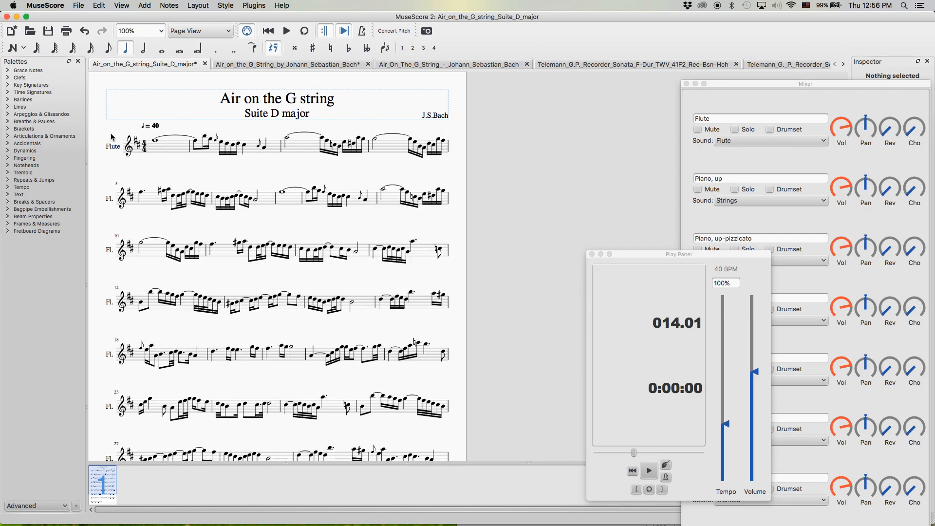
Step: Save the Suite D major score and play the opening of its flute melody from measure 1 into measure 2
{"action": "left_click", "coordinate": [48, 30]}
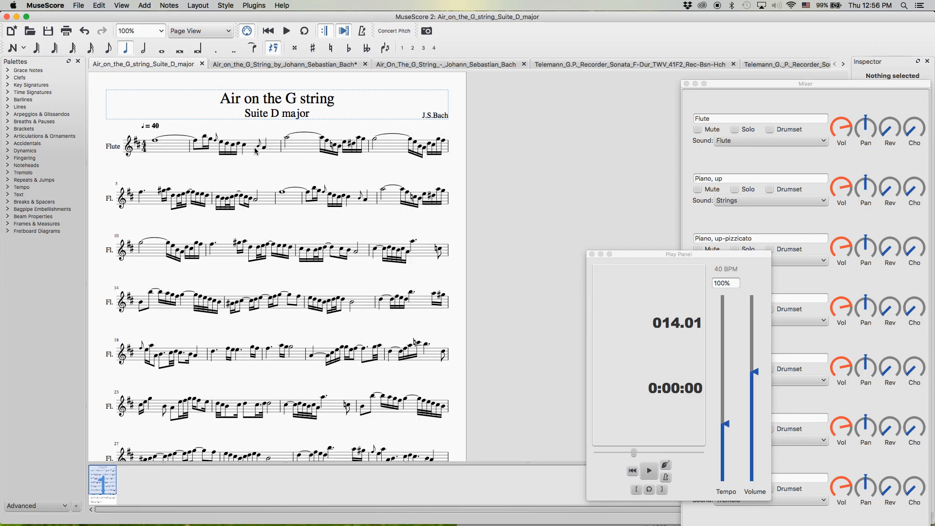
{"action": "left_click", "coordinate": [168, 150]}
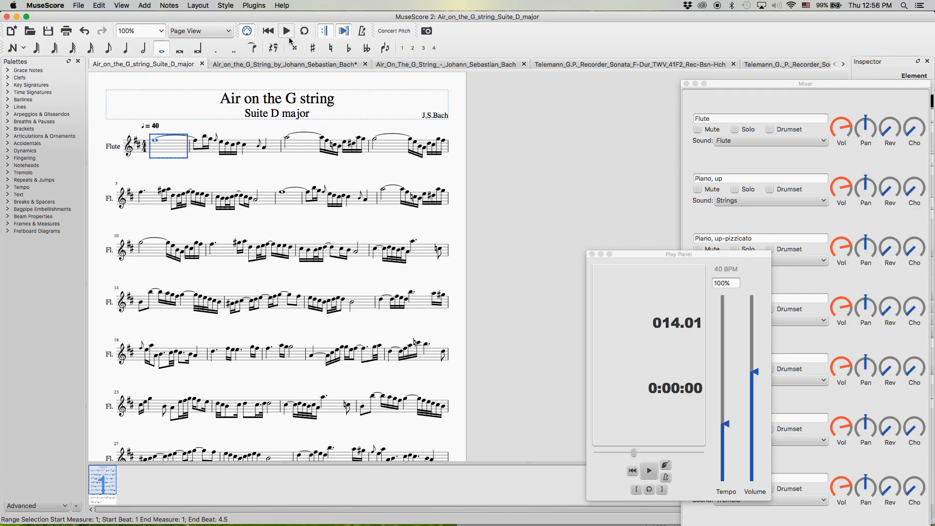
{"action": "left_click", "coordinate": [287, 31]}
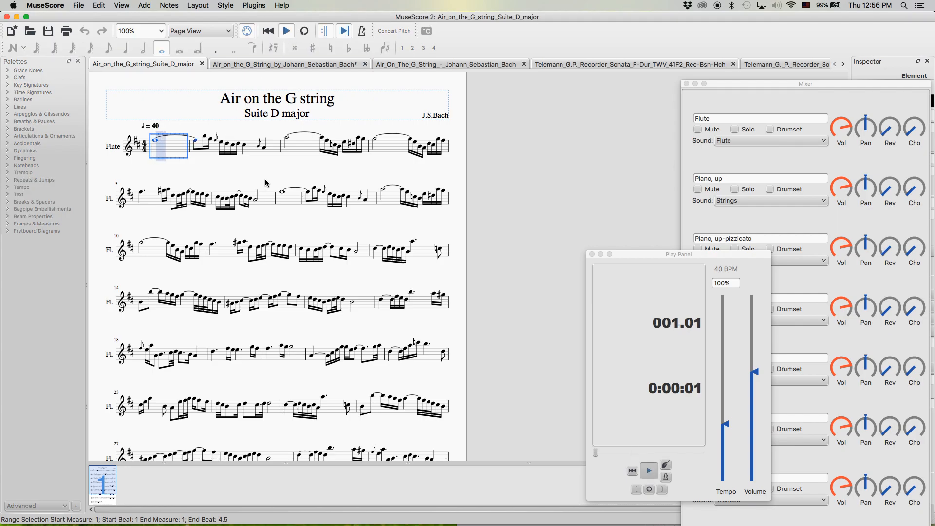
{"action": "scroll", "coordinate": [280, 219], "scroll_direction": "down", "scroll_amount": 2}
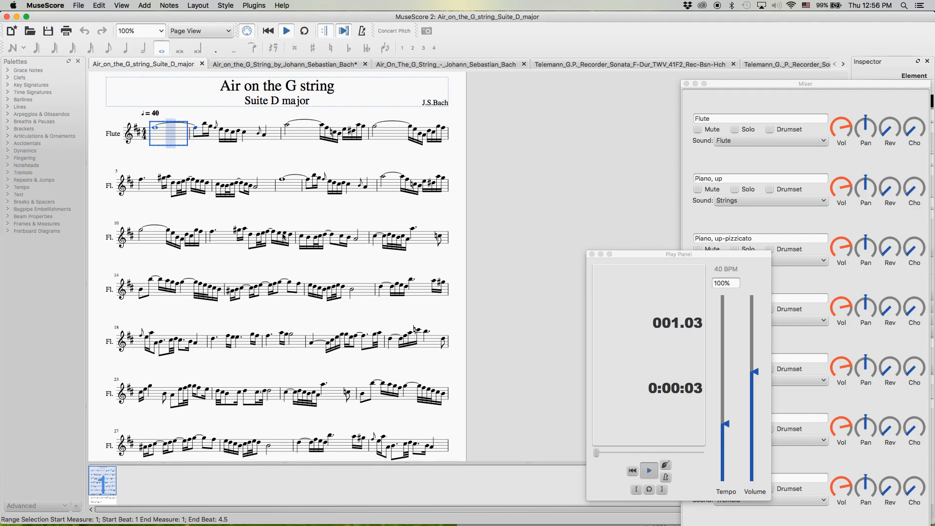
{"action": "scroll", "coordinate": [282, 237], "scroll_direction": "down", "scroll_amount": 2}
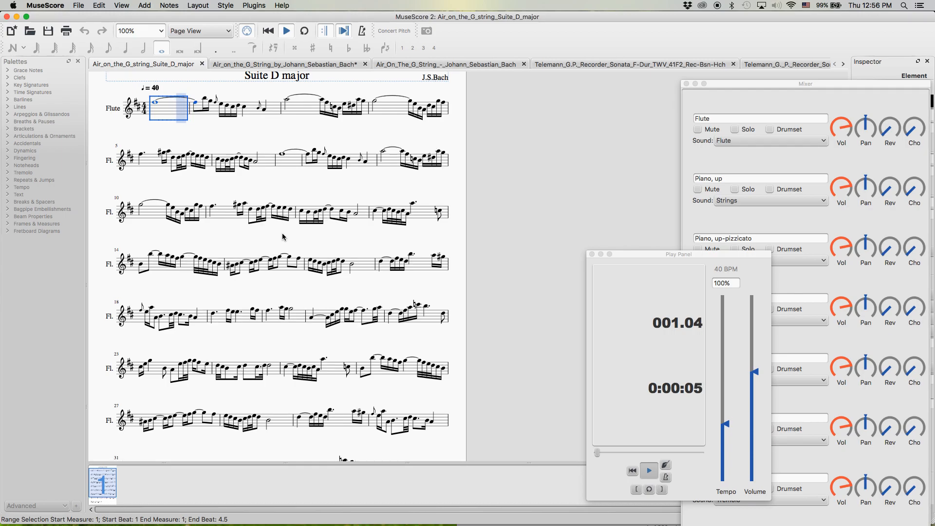
{"action": "scroll", "coordinate": [283, 236], "scroll_direction": "up", "scroll_amount": 2}
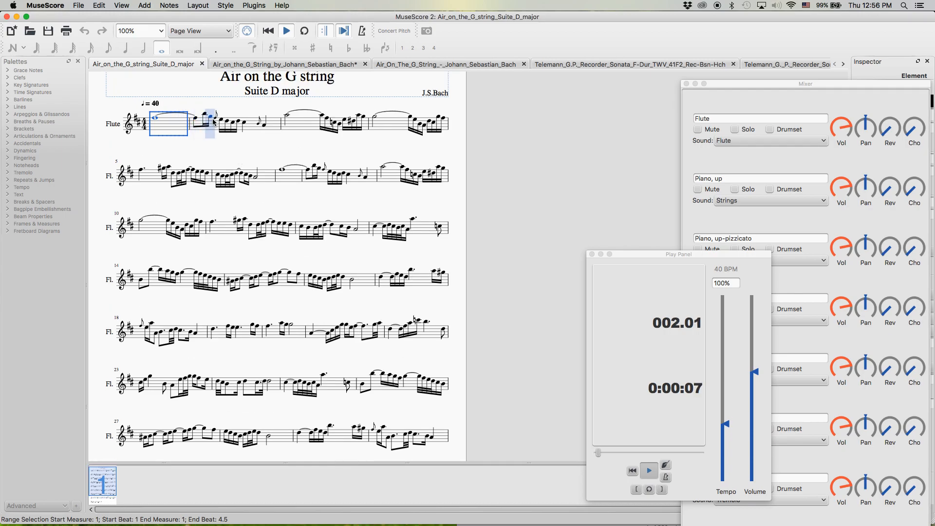
{"action": "key", "text": "space"}
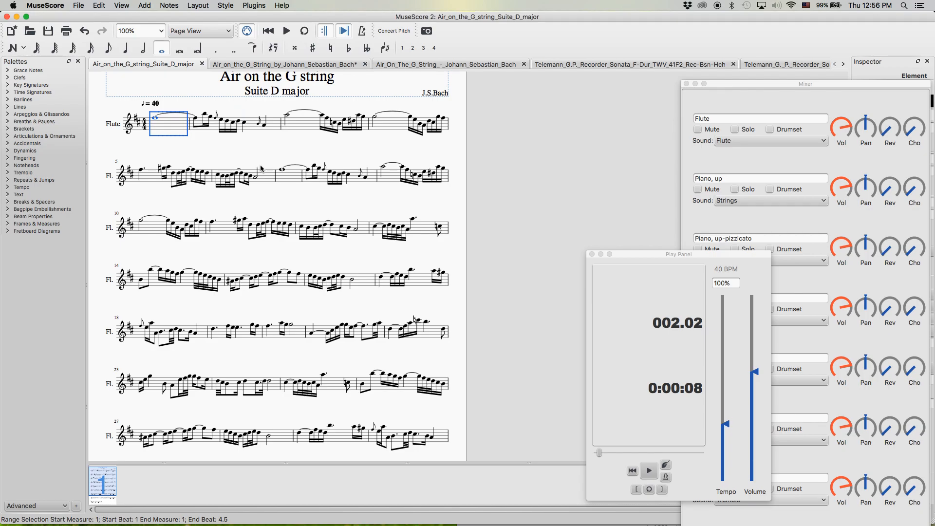
Step: Look through the flute part down to its final measure and return to the title
{"action": "scroll", "coordinate": [335, 210], "scroll_direction": "down", "scroll_amount": 5}
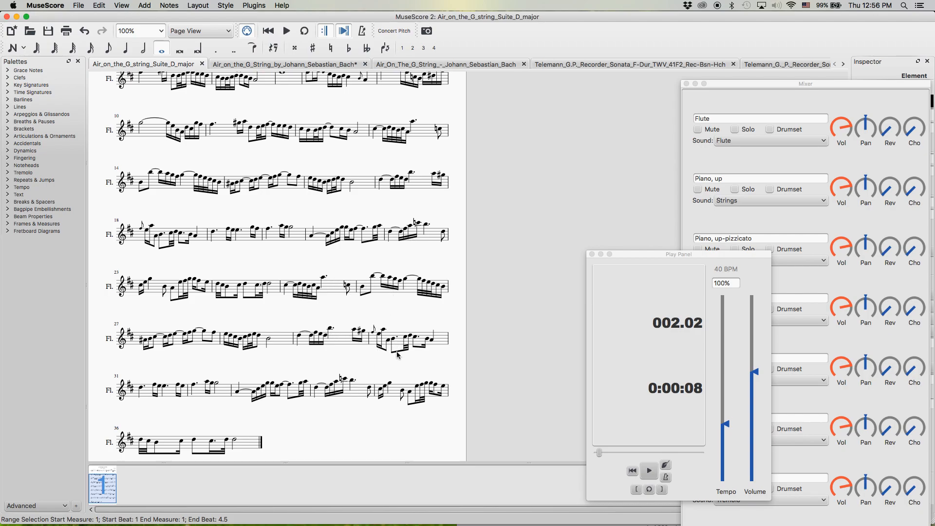
{"action": "scroll", "coordinate": [248, 172], "scroll_direction": "up", "scroll_amount": 3}
{"action": "scroll", "coordinate": [243, 178], "scroll_direction": "up", "scroll_amount": 5}
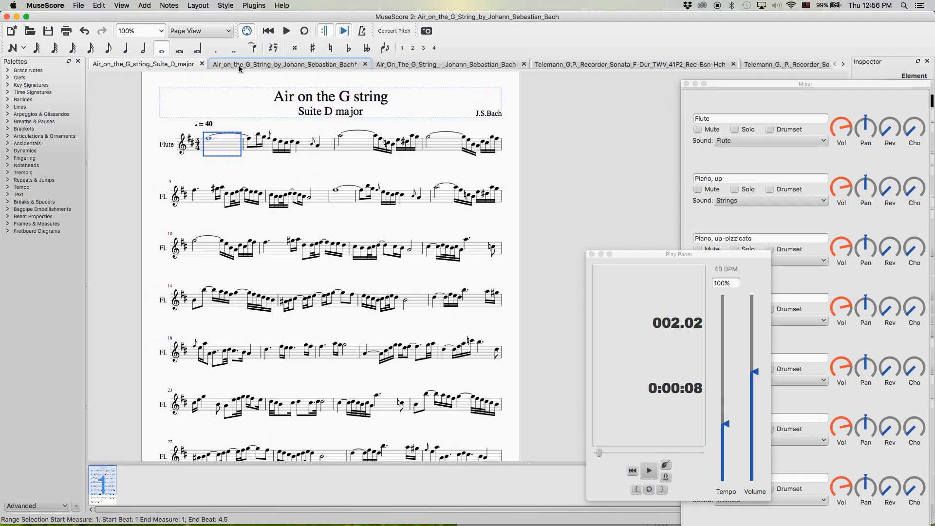
Step: Play the opening of the Air on the G String quartet from measure 1 of Violin 1, and glance back at the Suite D major score
{"action": "left_click", "coordinate": [242, 65]}
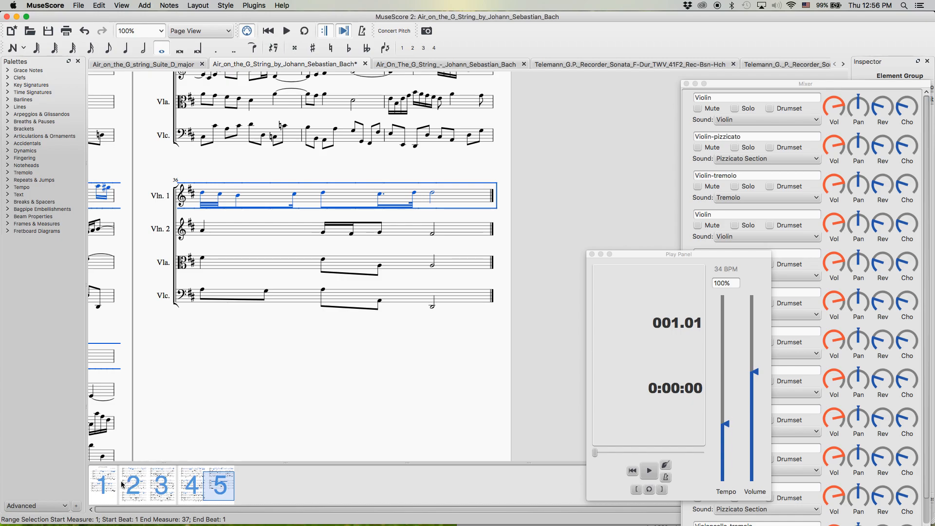
{"action": "left_click", "coordinate": [106, 479]}
{"action": "left_click", "coordinate": [115, 210]}
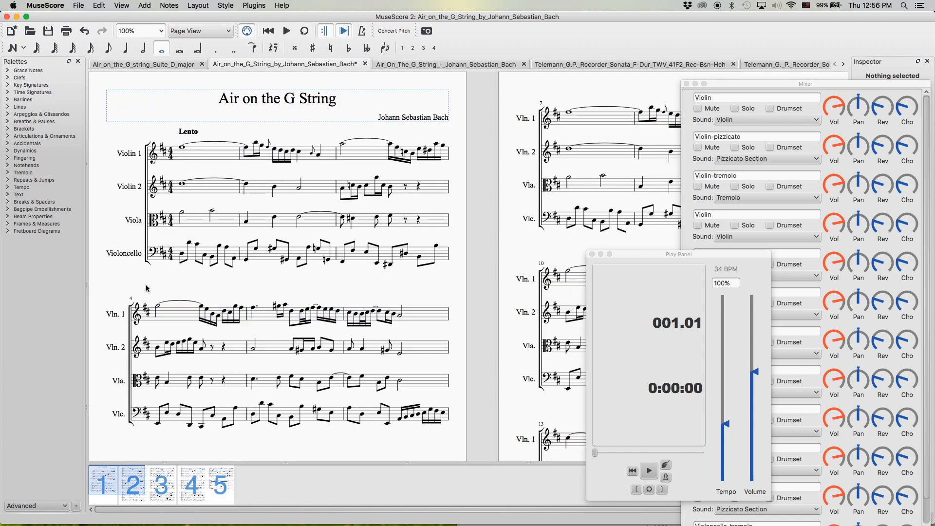
{"action": "left_click", "coordinate": [198, 153]}
{"action": "left_click", "coordinate": [287, 31]}
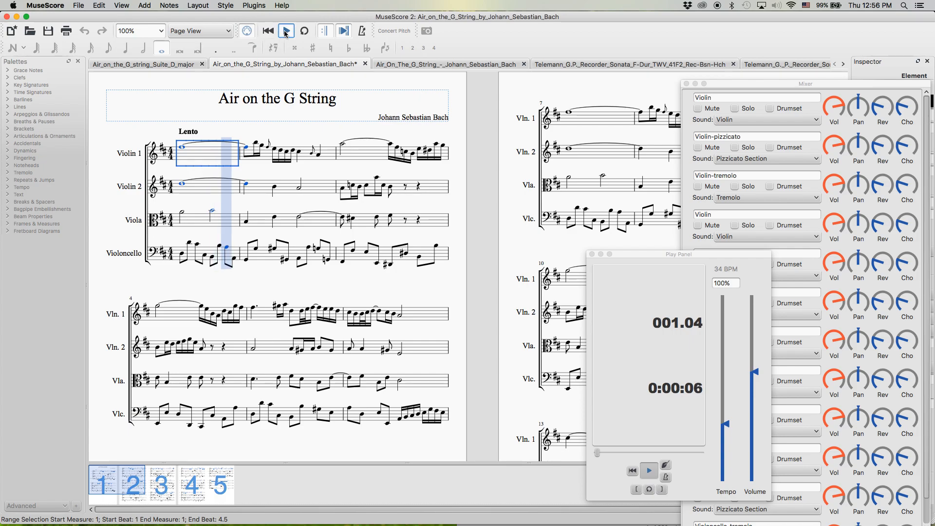
{"action": "left_click", "coordinate": [287, 31]}
{"action": "left_click", "coordinate": [143, 64]}
{"action": "left_click", "coordinate": [243, 65]}
Step: Shift the Play Panel and Mixer windows slightly away from the Inspector
{"action": "left_click_drag", "start_coordinate": [634, 259], "coordinate": [543, 275]}
{"action": "left_click_drag", "start_coordinate": [615, 273], "coordinate": [615, 277]}
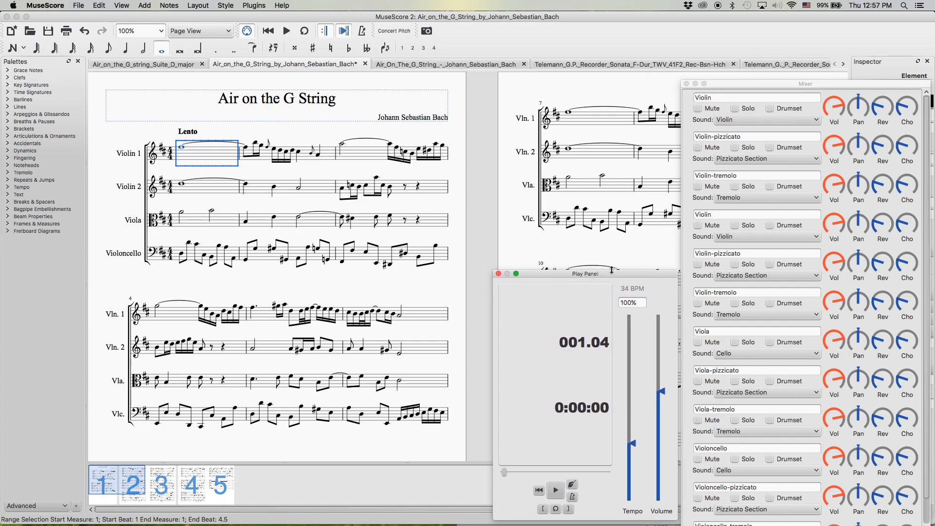
{"action": "mouse_move", "coordinate": [610, 275]}
{"action": "left_mouse_down"}
{"action": "mouse_move", "coordinate": [597, 274]}
{"action": "mouse_move", "coordinate": [612, 274]}
{"action": "left_mouse_up"}
{"action": "left_click", "coordinate": [566, 484]}
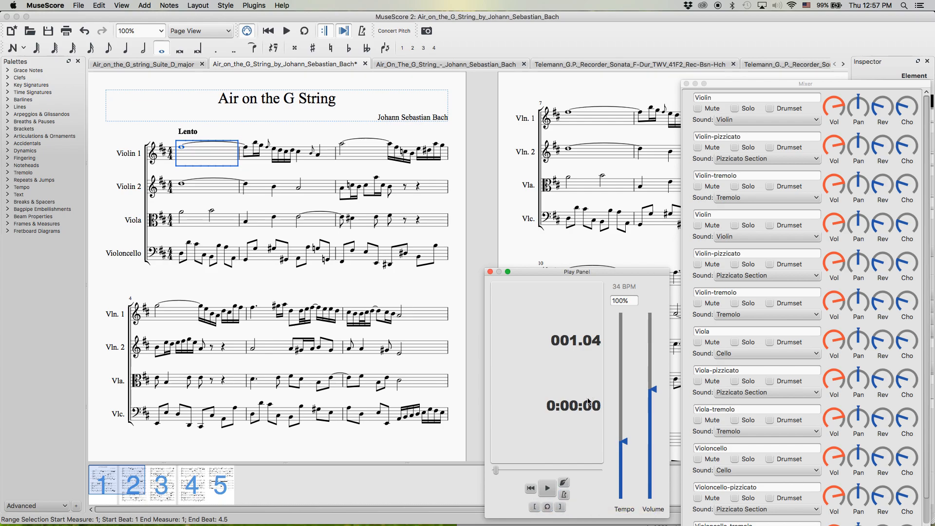
{"action": "left_click_drag", "start_coordinate": [552, 270], "coordinate": [538, 273]}
{"action": "left_click_drag", "start_coordinate": [759, 86], "coordinate": [745, 83]}
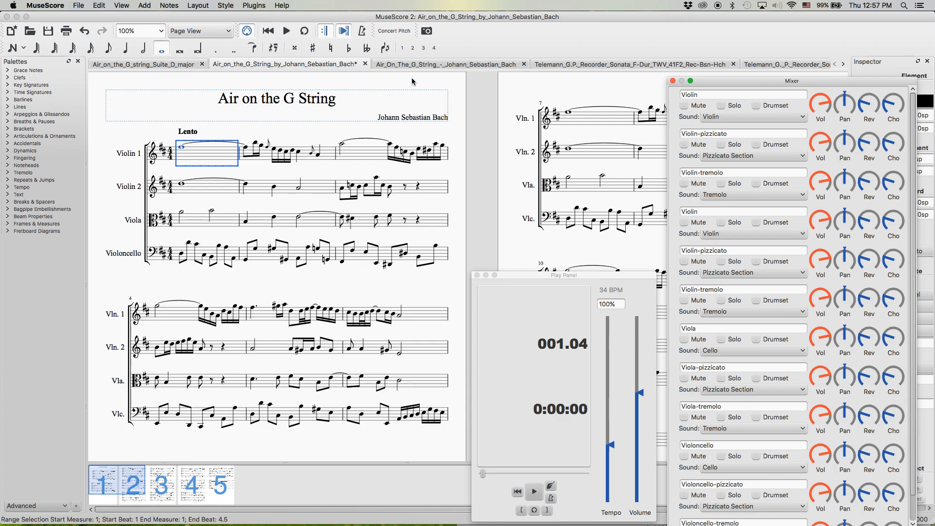
Step: Look through the other open scores, including the solo violin Air, and return to the quartet score
{"action": "left_click", "coordinate": [425, 68]}
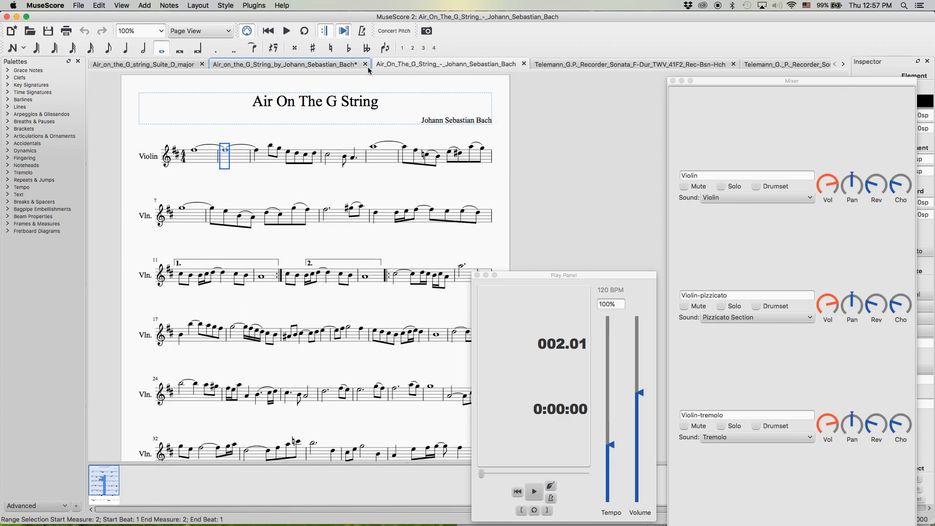
{"action": "left_click", "coordinate": [230, 66]}
{"action": "left_click", "coordinate": [180, 65]}
{"action": "left_click", "coordinate": [239, 61]}
{"action": "left_click", "coordinate": [417, 62]}
{"action": "left_click", "coordinate": [572, 65]}
{"action": "left_click", "coordinate": [471, 66]}
{"action": "left_click", "coordinate": [319, 65]}
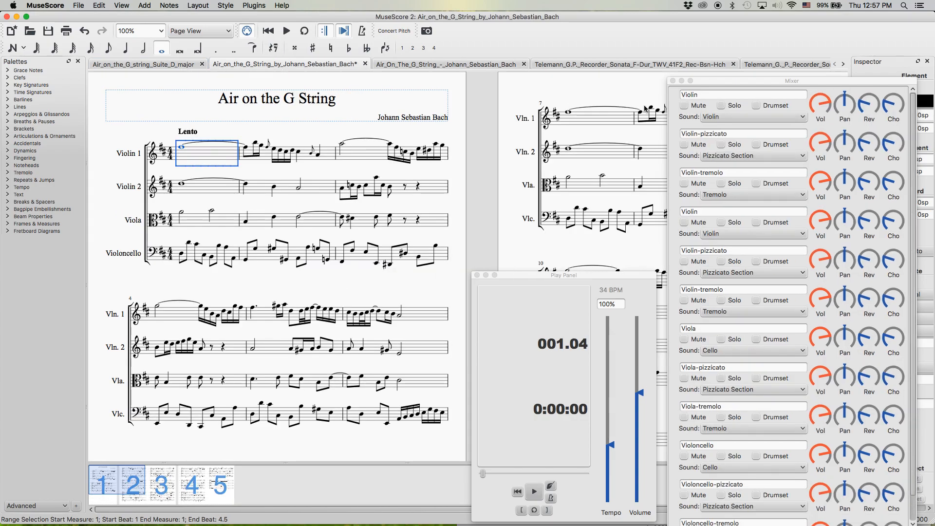
Step: Shrink the Mixer and move it and the Play Panel out of the way to uncover the quartet pages and Inspector
{"action": "left_click", "coordinate": [761, 83]}
{"action": "left_click_drag", "start_coordinate": [749, 79], "coordinate": [735, 302]}
{"action": "mouse_move", "coordinate": [898, 333]}
{"action": "left_mouse_down"}
{"action": "mouse_move", "coordinate": [899, 399]}
{"action": "mouse_move", "coordinate": [899, 328]}
{"action": "left_mouse_up"}
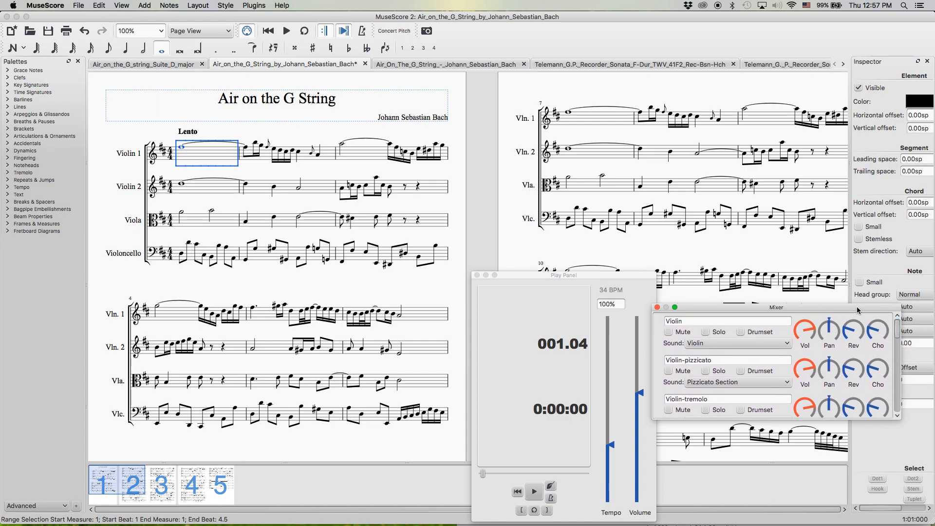
{"action": "left_click_drag", "start_coordinate": [854, 307], "coordinate": [865, 355]}
{"action": "left_click_drag", "start_coordinate": [792, 352], "coordinate": [775, 477]}
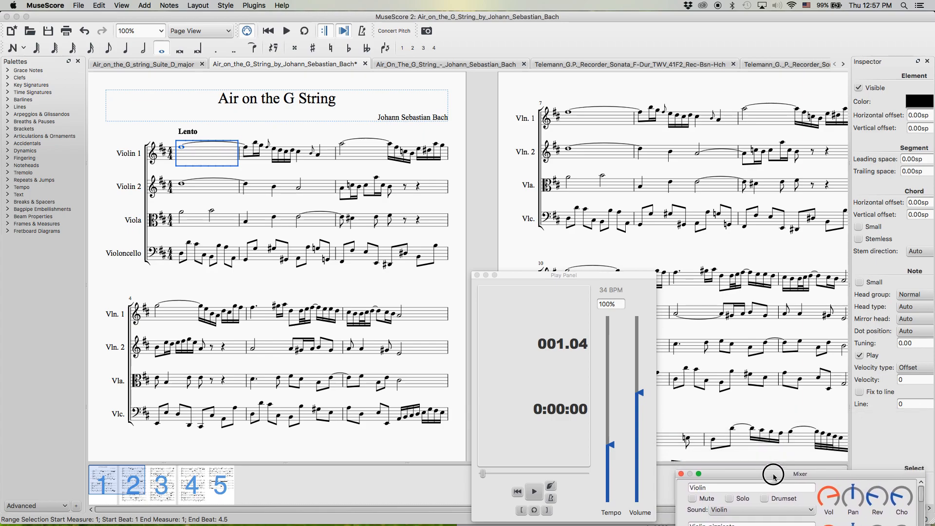
{"action": "left_click", "coordinate": [585, 275]}
{"action": "left_click_drag", "start_coordinate": [583, 273], "coordinate": [549, 476]}
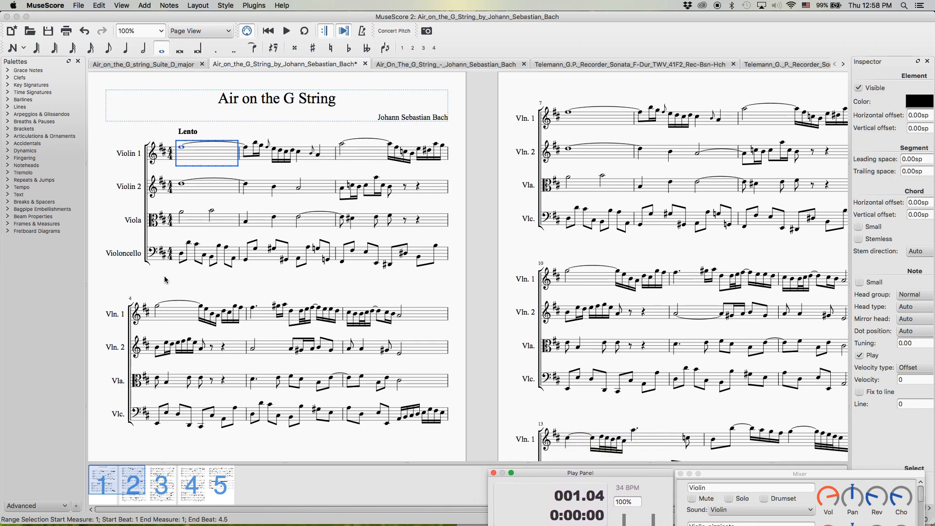
{"action": "left_click", "coordinate": [139, 279]}
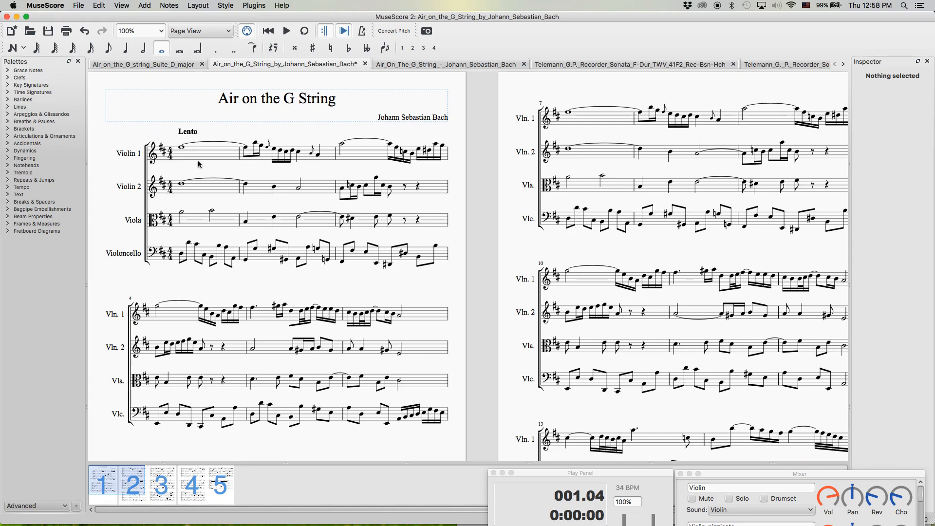
{"action": "scroll", "coordinate": [218, 190], "scroll_direction": "down", "scroll_amount": 1}
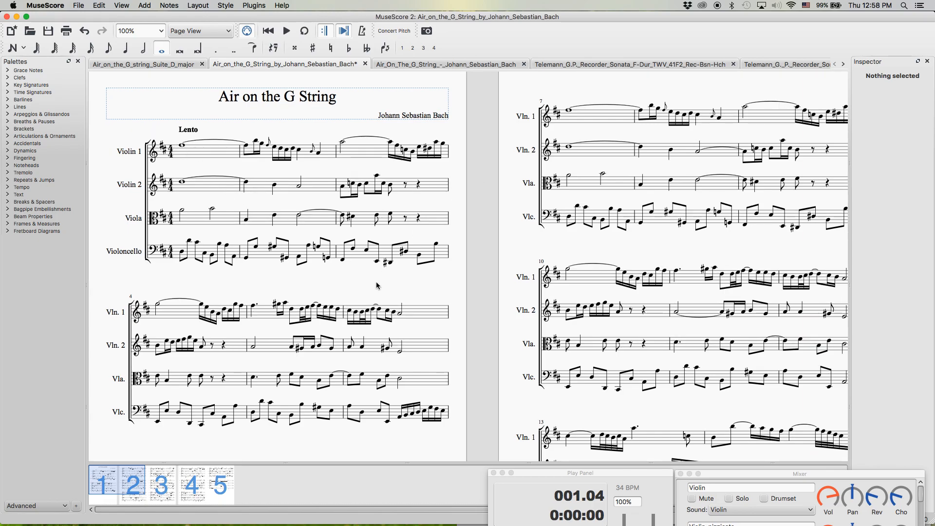
{"action": "left_click", "coordinate": [291, 310]}
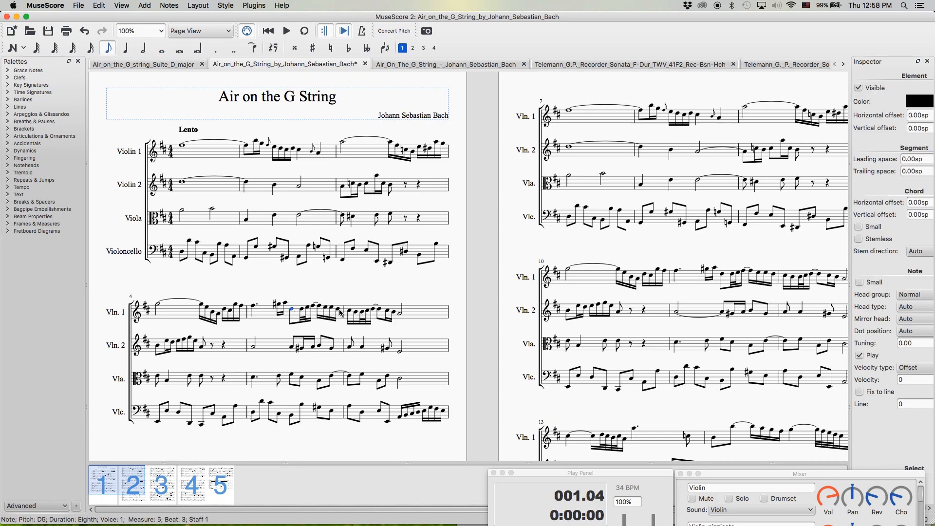
{"action": "left_click", "coordinate": [338, 284]}
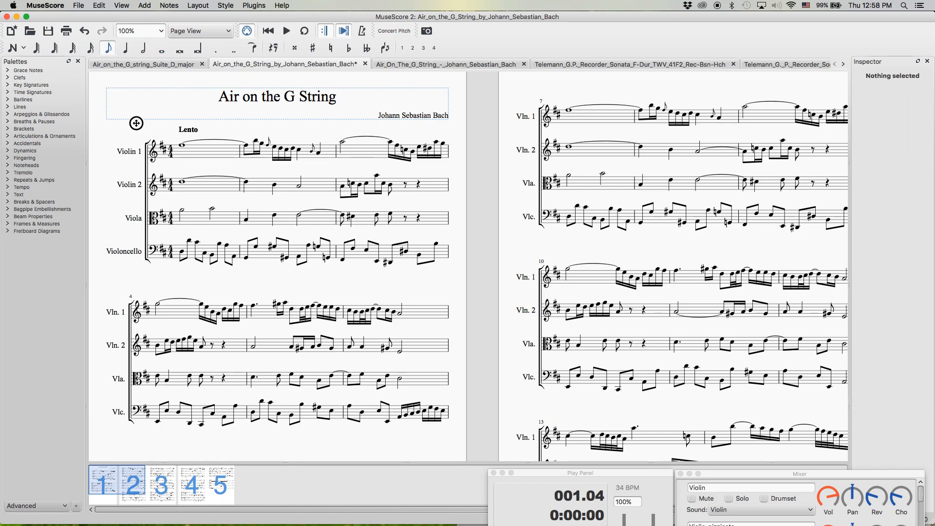
{"action": "left_click", "coordinate": [212, 159]}
{"action": "left_click", "coordinate": [145, 138]}
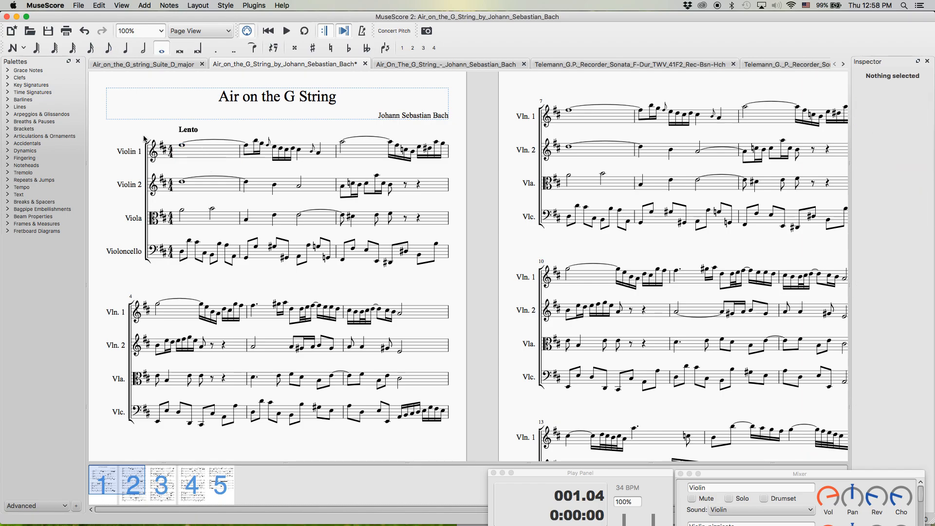
Step: Select all four string parts from the first Violin 1 measure through the last Violoncello measure, look at the Copy command, and clear the selection
{"action": "left_click", "coordinate": [200, 151]}
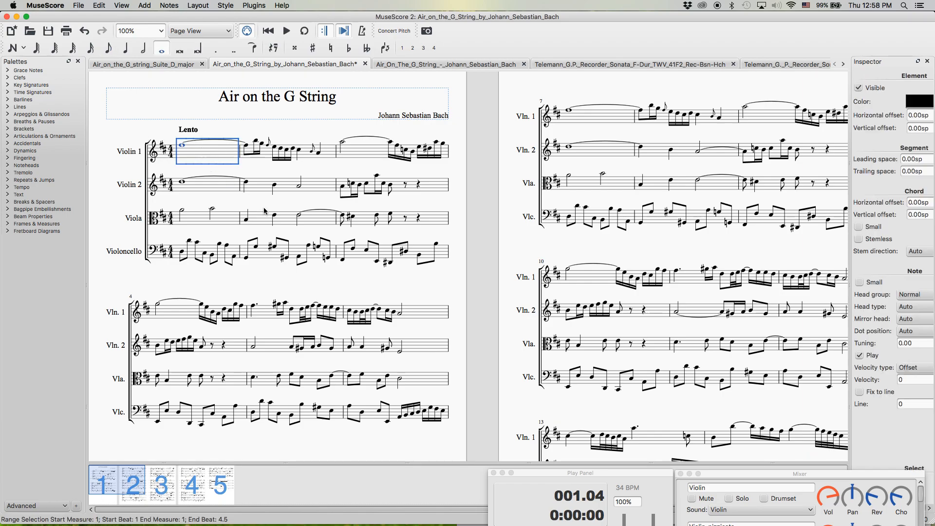
{"action": "left_click", "coordinate": [219, 487]}
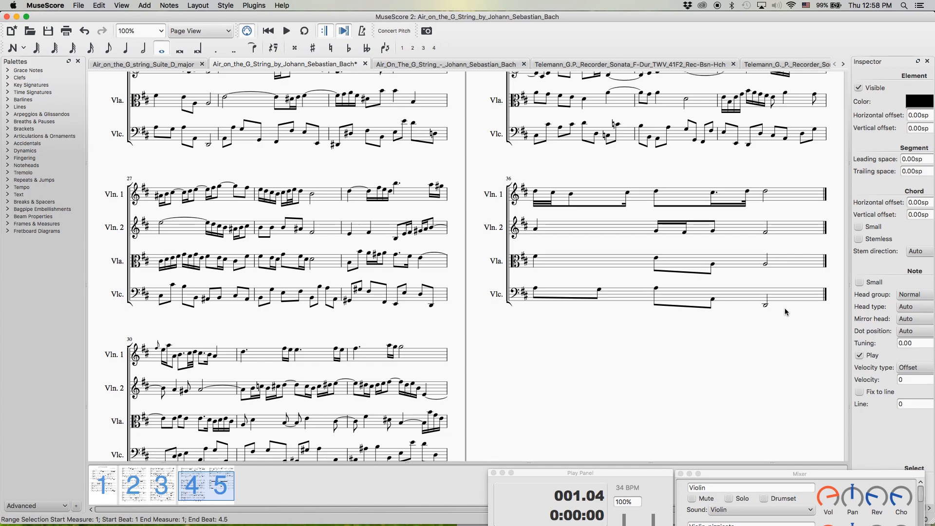
{"action": "left_click", "coordinate": [802, 291], "text": "shift"}
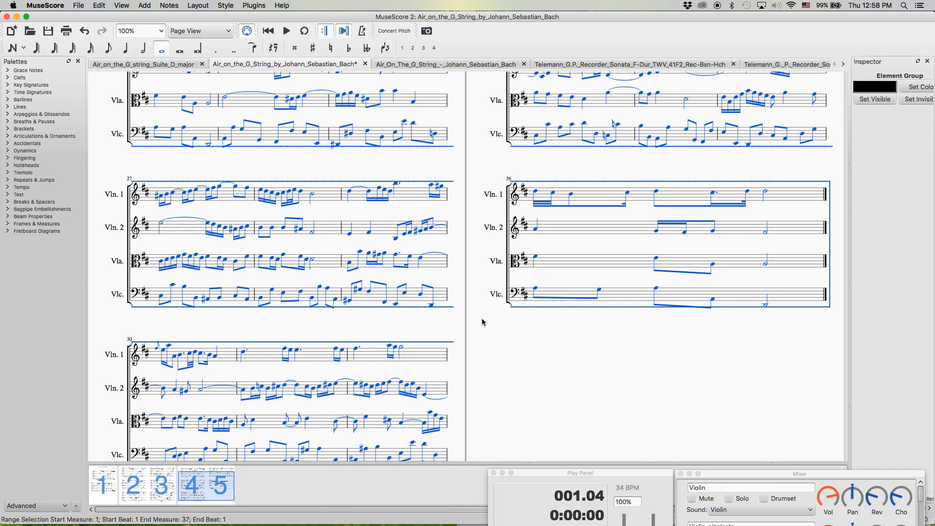
{"action": "left_click_drag", "start_coordinate": [184, 480], "coordinate": [98, 471]}
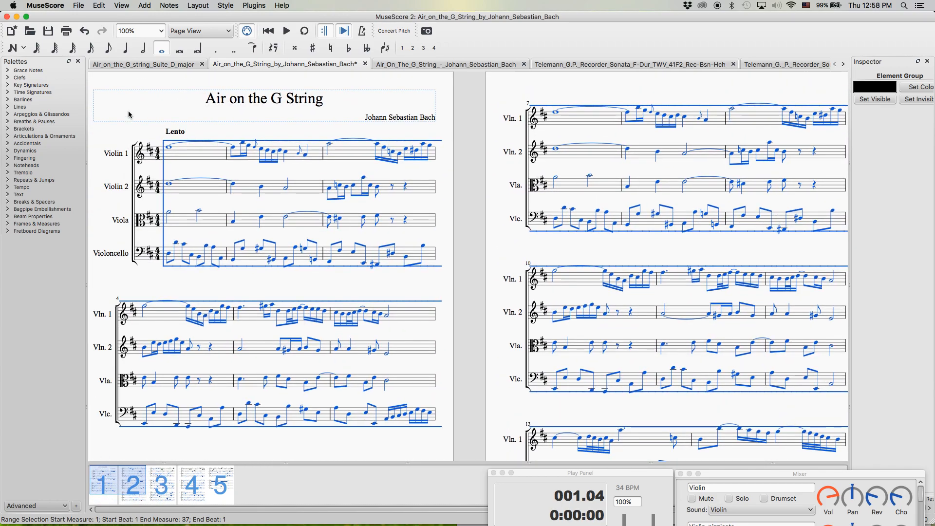
{"action": "left_click", "coordinate": [100, 5]}
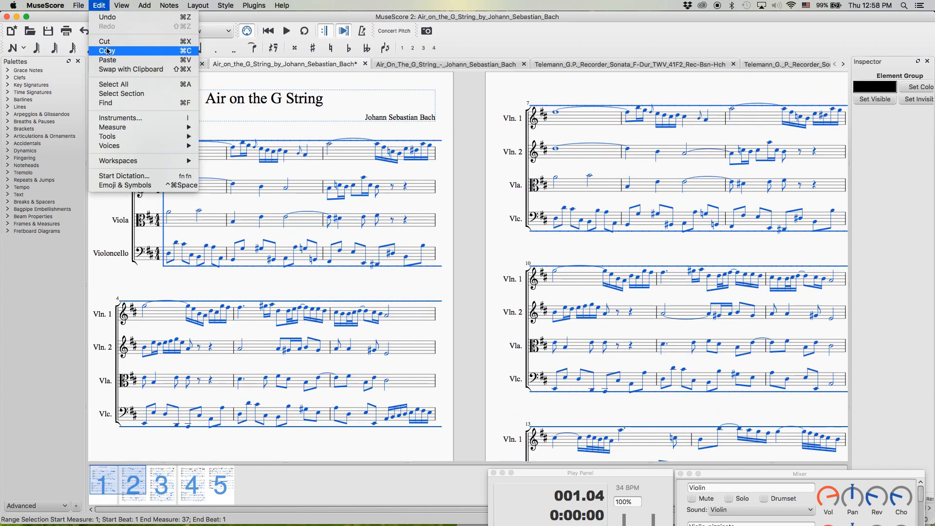
{"action": "left_click", "coordinate": [449, 123]}
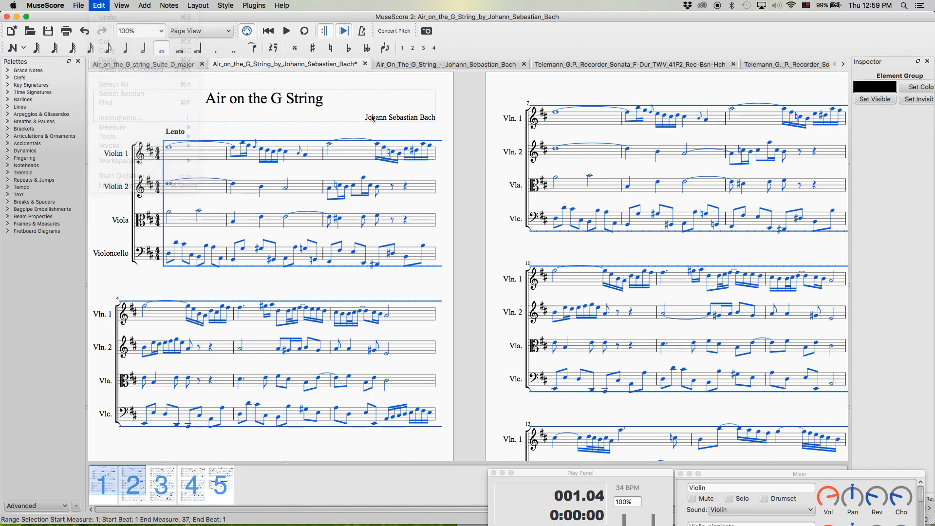
{"action": "left_click", "coordinate": [122, 133]}
Step: Compare the open Air on the G String scores and bring up page 3 of the Telemann F-Dur recorder sonata
{"action": "left_click", "coordinate": [153, 65]}
{"action": "left_click", "coordinate": [282, 67]}
{"action": "left_click", "coordinate": [392, 67]}
{"action": "left_click", "coordinate": [579, 64]}
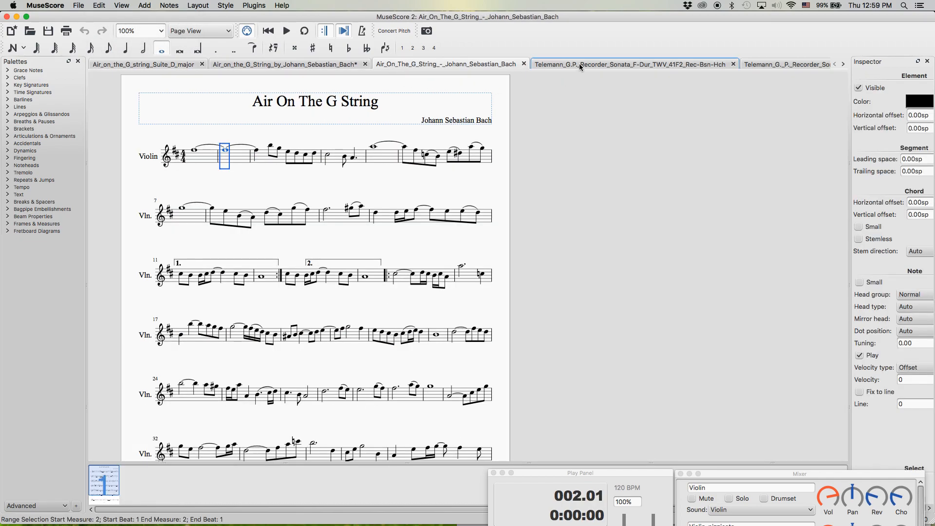
{"action": "left_click_drag", "start_coordinate": [370, 143], "coordinate": [442, 168]}
{"action": "left_click_drag", "start_coordinate": [310, 107], "coordinate": [423, 115]}
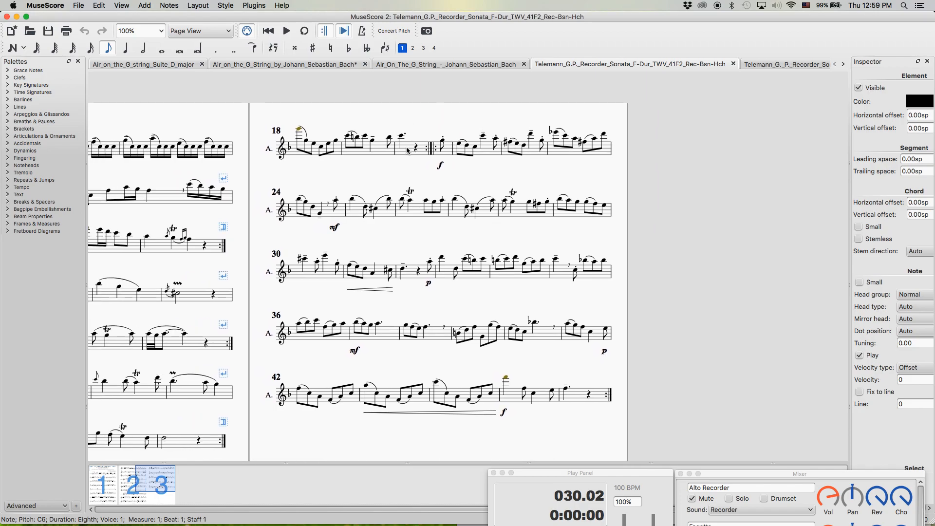
Step: Examine the pickup note after the repeat barline in the first system of the alto recorder part on page 3
{"action": "left_click", "coordinate": [426, 168]}
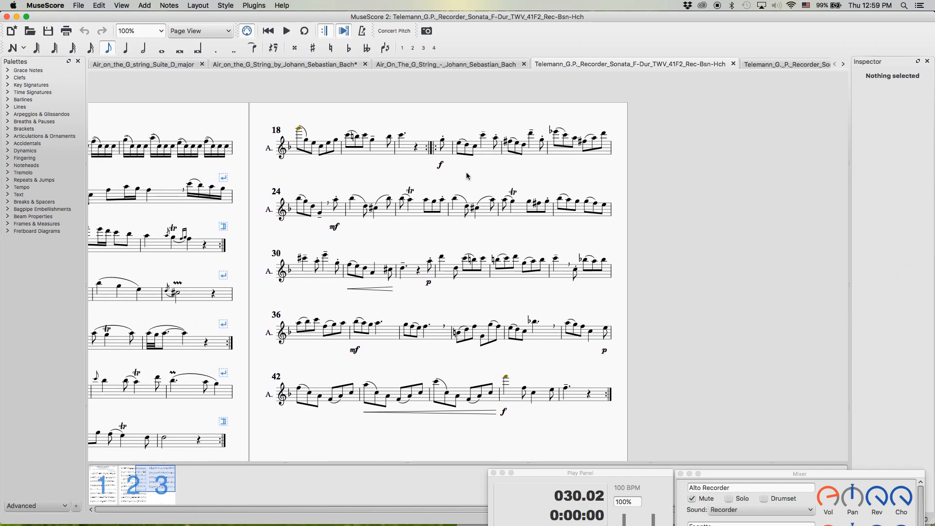
{"action": "left_click_drag", "start_coordinate": [434, 117], "coordinate": [442, 117]}
{"action": "left_click_drag", "start_coordinate": [466, 175], "coordinate": [439, 171]}
{"action": "left_click", "coordinate": [434, 170]}
{"action": "left_click", "coordinate": [455, 166]}
{"action": "left_click_drag", "start_coordinate": [347, 228], "coordinate": [347, 228]}
{"action": "left_click", "coordinate": [467, 169]}
{"action": "left_click", "coordinate": [455, 165]}
{"action": "left_click", "coordinate": [468, 170]}
{"action": "left_click", "coordinate": [457, 150]}
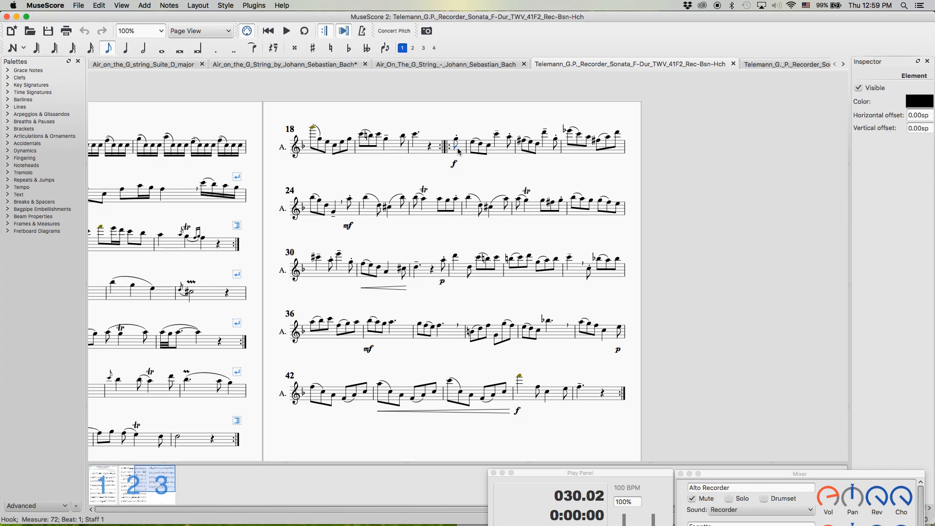
Step: Select the pickup measure after the repeat barline on page 3 and play it briefly
{"action": "left_click", "coordinate": [468, 172]}
{"action": "left_click_drag", "start_coordinate": [438, 111], "coordinate": [457, 119]}
{"action": "left_click_drag", "start_coordinate": [445, 164], "coordinate": [472, 163]}
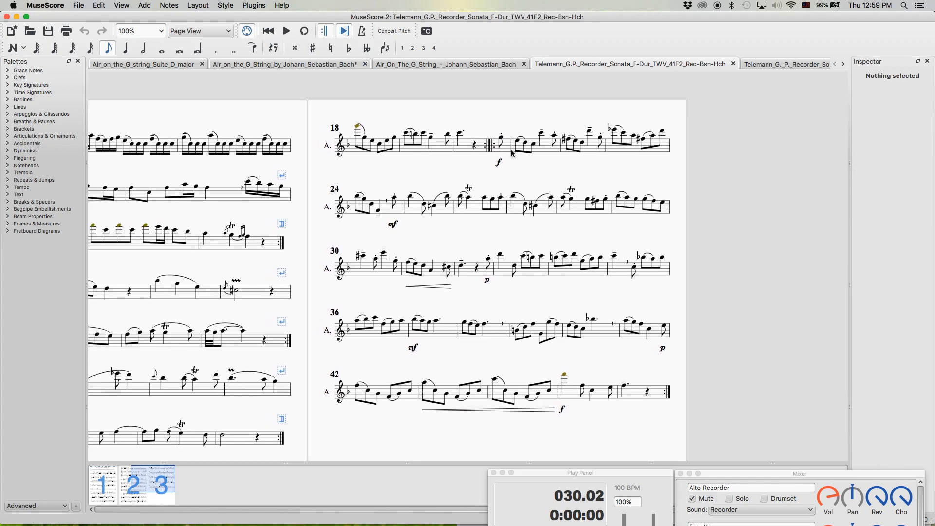
{"action": "left_click", "coordinate": [507, 152]}
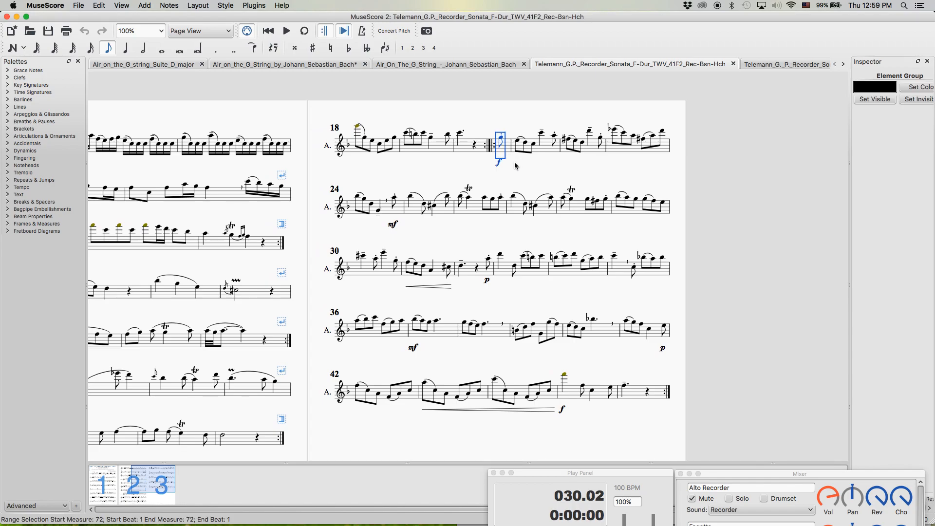
{"action": "key", "text": "space"}
{"action": "key", "text": "space"}
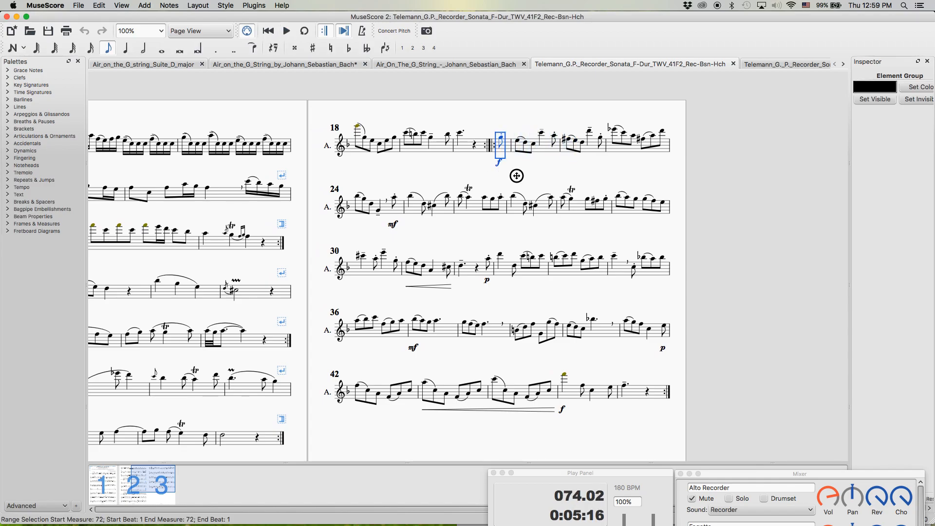
{"action": "left_click", "coordinate": [515, 175]}
Step: Select all dynamics similar to the f under the page 3 pickup note and delete them
{"action": "left_click", "coordinate": [499, 162]}
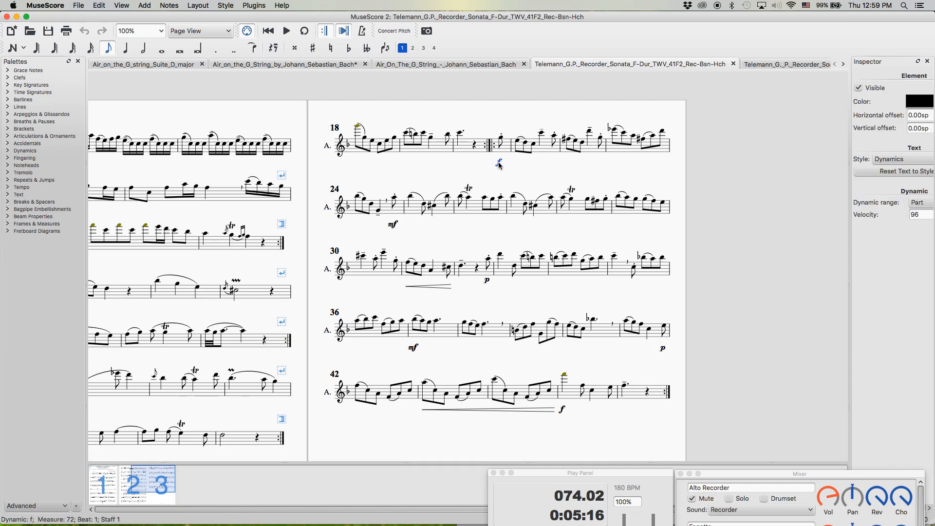
{"action": "right_click", "coordinate": [500, 163]}
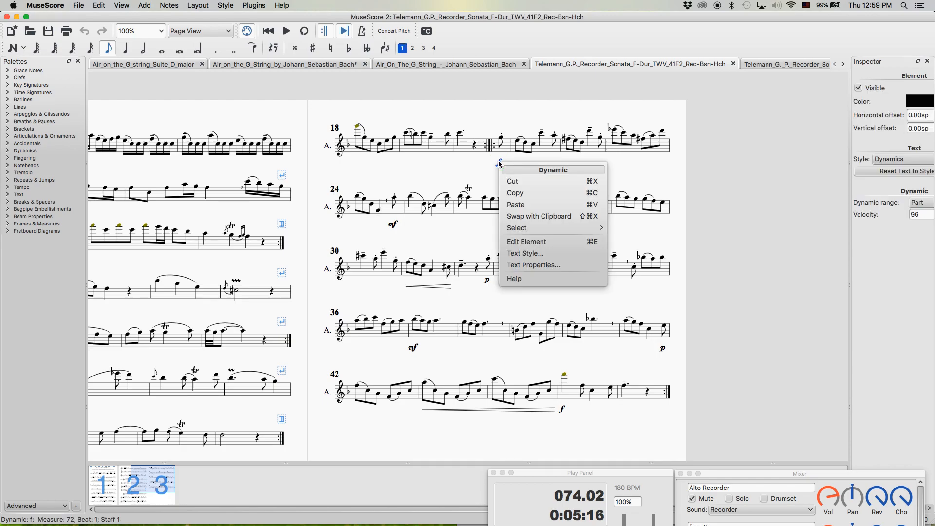
{"action": "mouse_move", "coordinate": [522, 230]}
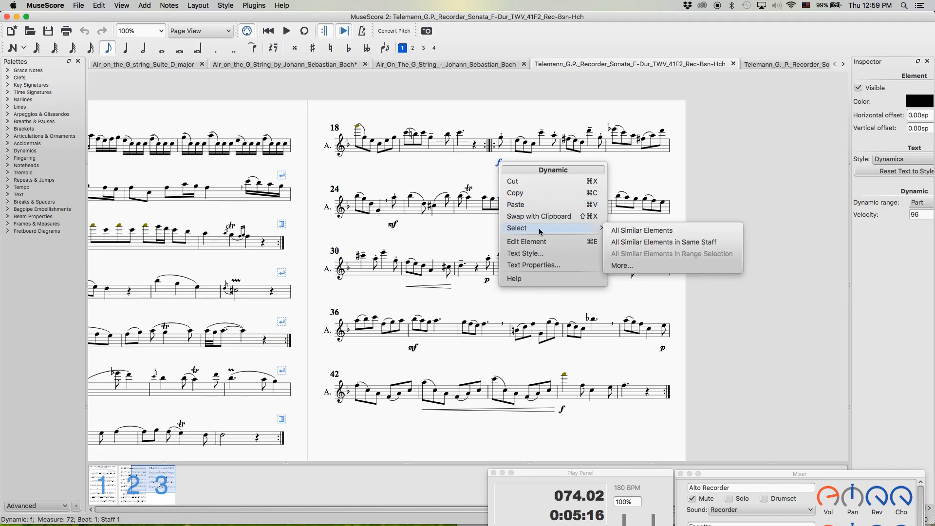
{"action": "left_click", "coordinate": [622, 235]}
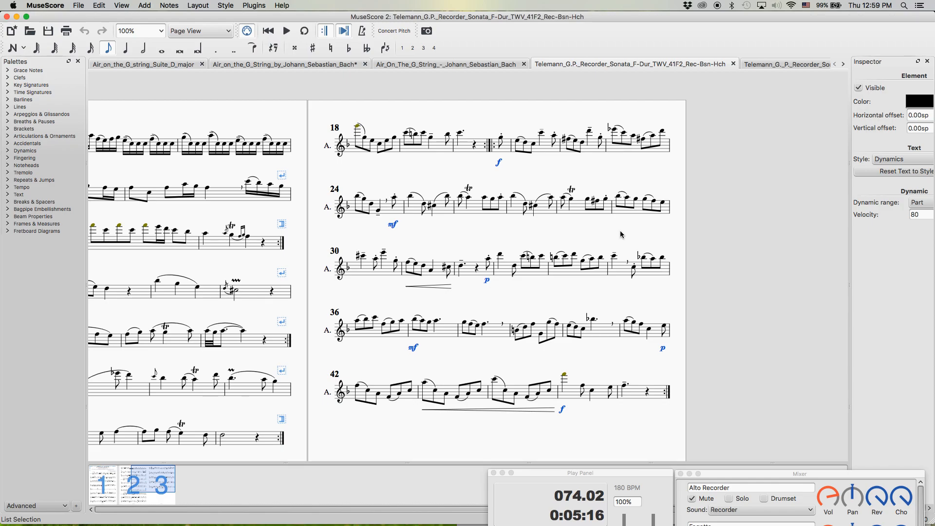
{"action": "key", "text": "Delete"}
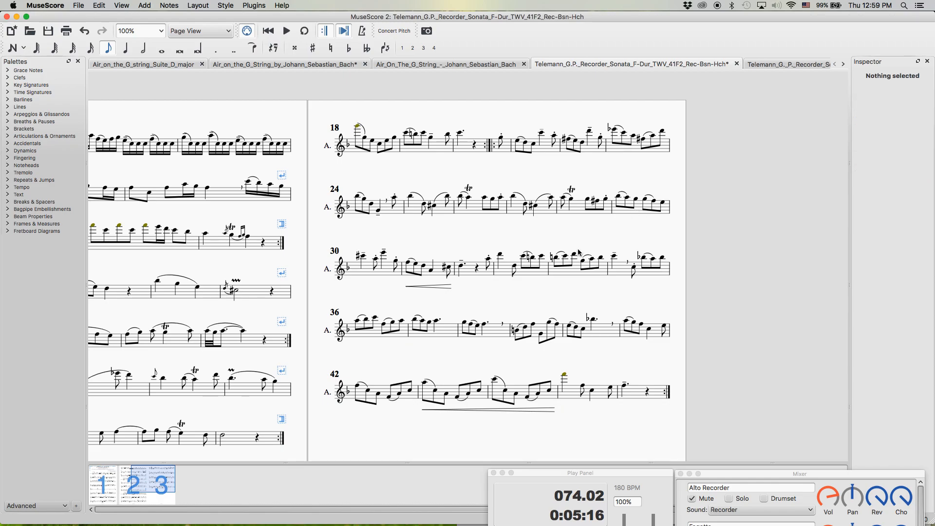
Step: Select all hairpins similar to the crescendo in the measure 30 system on page 3 and delete them
{"action": "left_click", "coordinate": [442, 288]}
{"action": "right_click", "coordinate": [435, 290]}
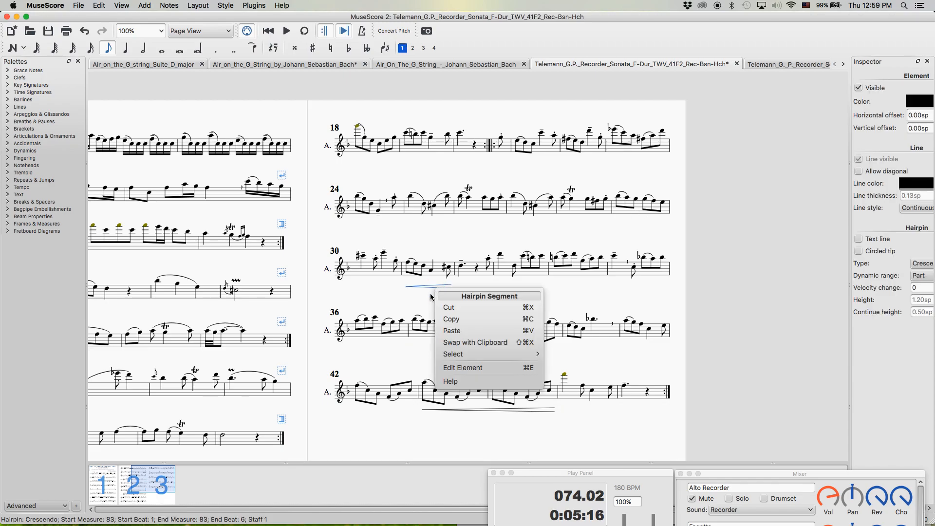
{"action": "mouse_move", "coordinate": [520, 357]}
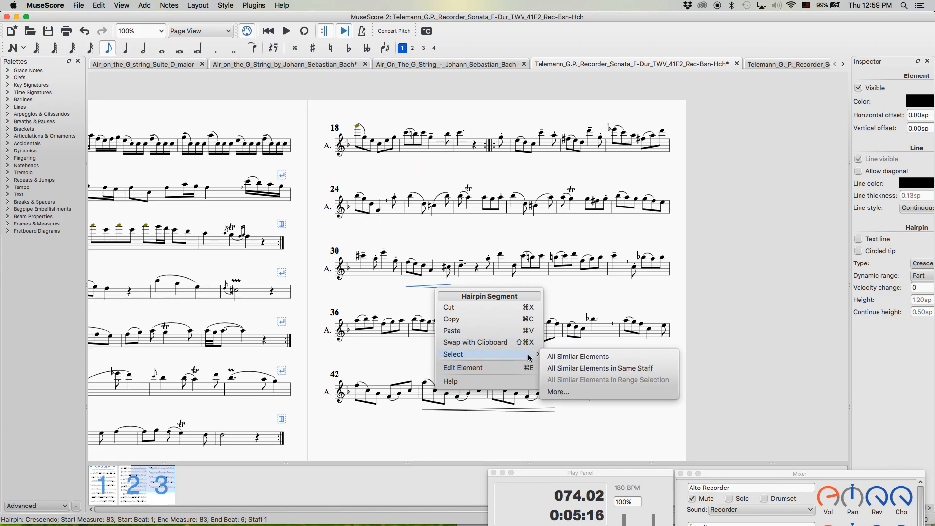
{"action": "left_click", "coordinate": [556, 360]}
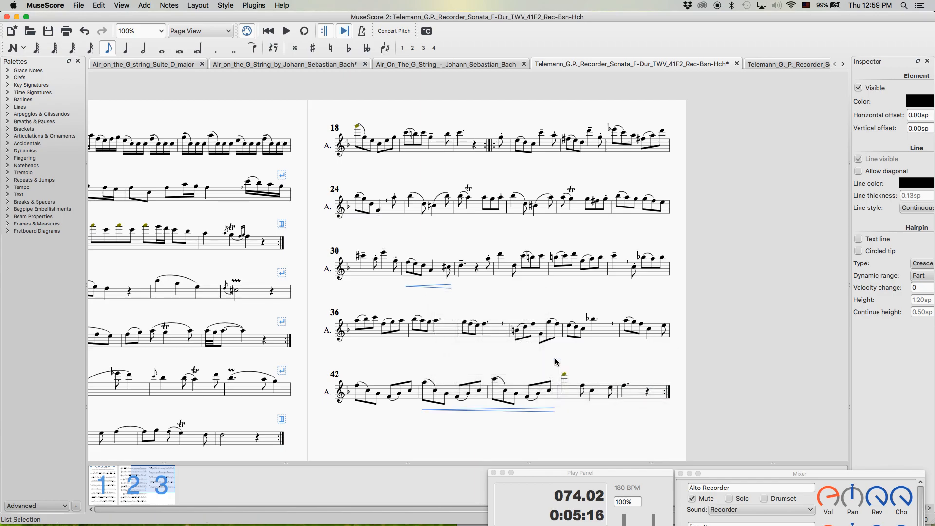
{"action": "right_click", "coordinate": [436, 291]}
{"action": "mouse_move", "coordinate": [511, 357]}
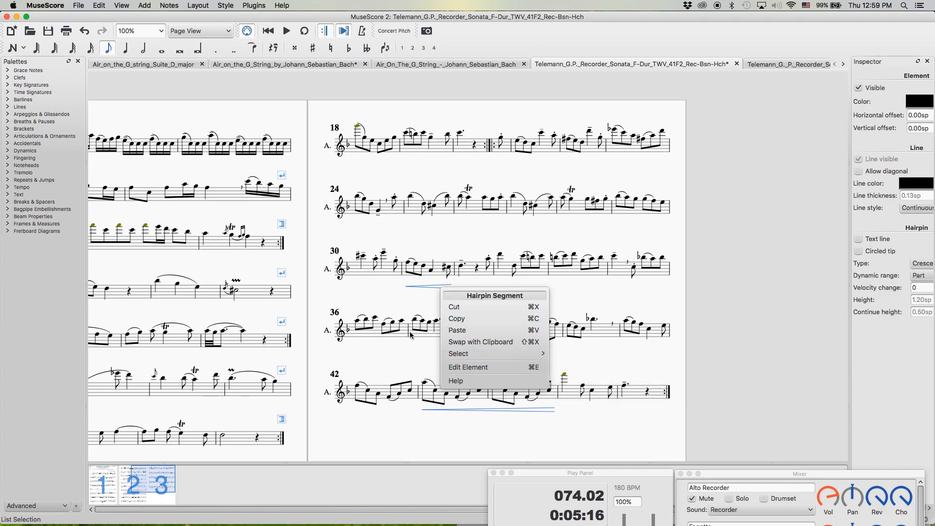
{"action": "left_click", "coordinate": [561, 63]}
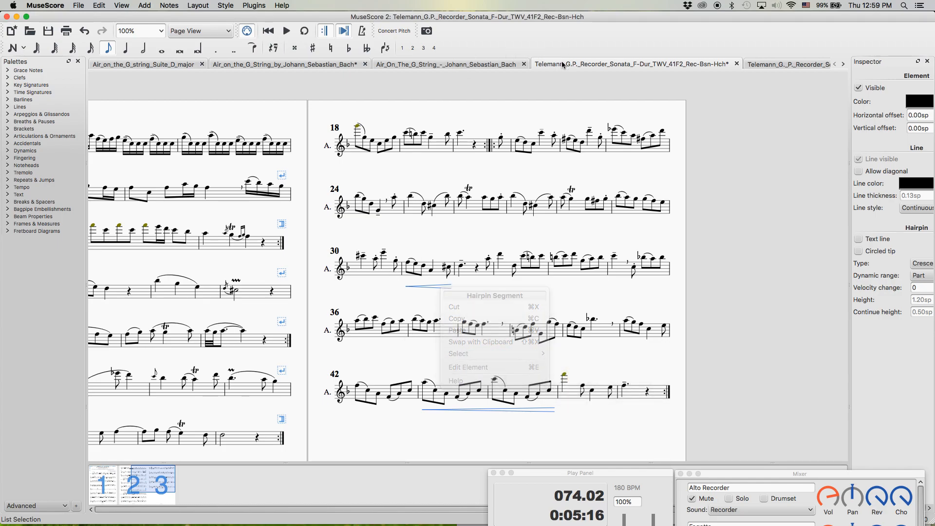
{"action": "key", "text": "Delete"}
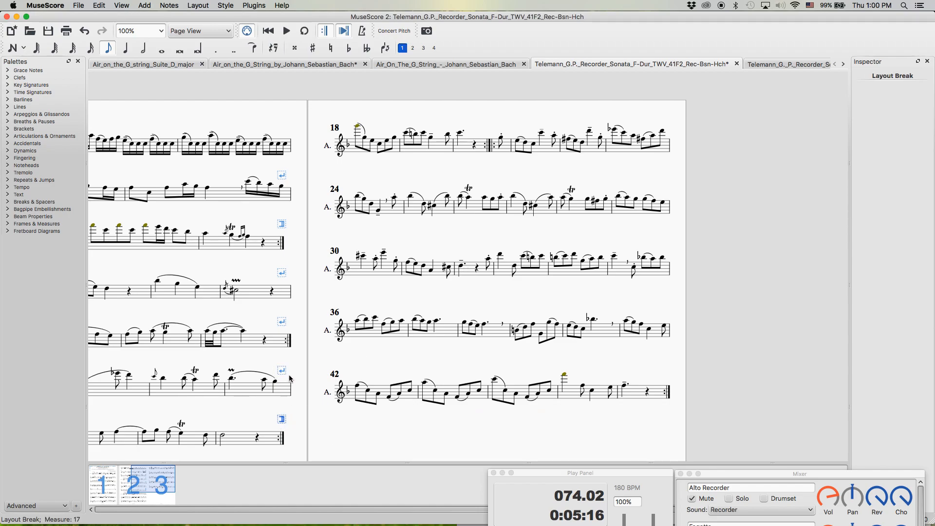
Step: Examine the similar-element selection options for the line break ending the first Largo system on page 2, and clear the selection
{"action": "left_click", "coordinate": [282, 323]}
{"action": "left_click_drag", "start_coordinate": [328, 432], "coordinate": [477, 429]}
{"action": "scroll", "coordinate": [477, 429], "scroll_direction": "down", "scroll_amount": 1}
{"action": "left_click", "coordinate": [438, 344]}
{"action": "left_click", "coordinate": [434, 243]}
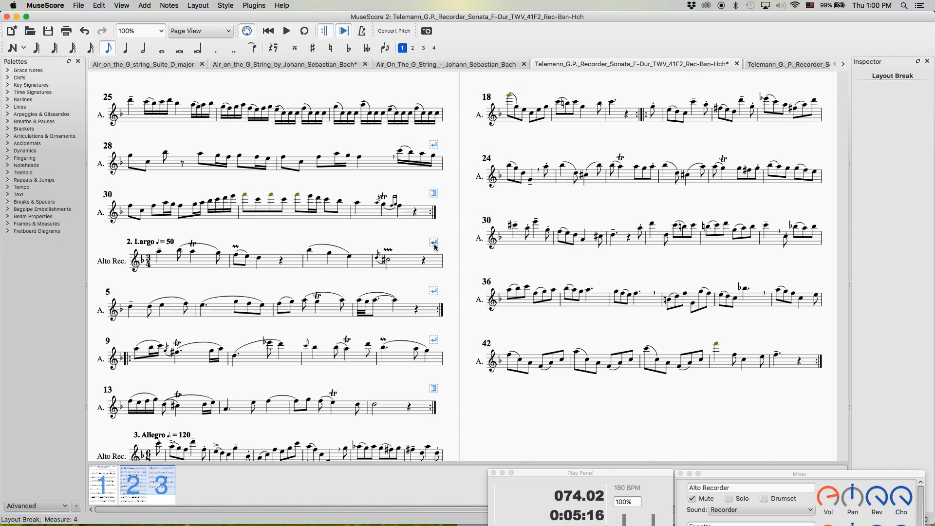
{"action": "right_click", "coordinate": [434, 245]}
{"action": "mouse_move", "coordinate": [467, 312]}
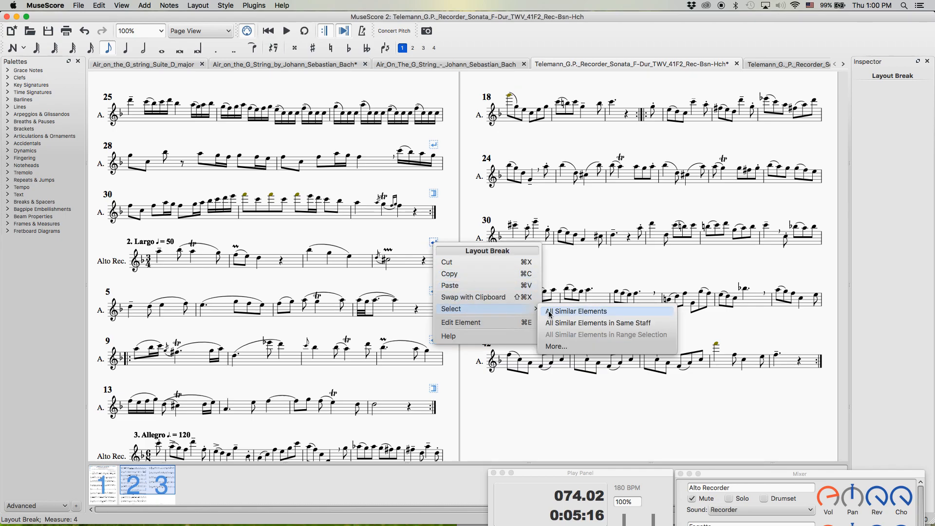
{"action": "left_click", "coordinate": [538, 386]}
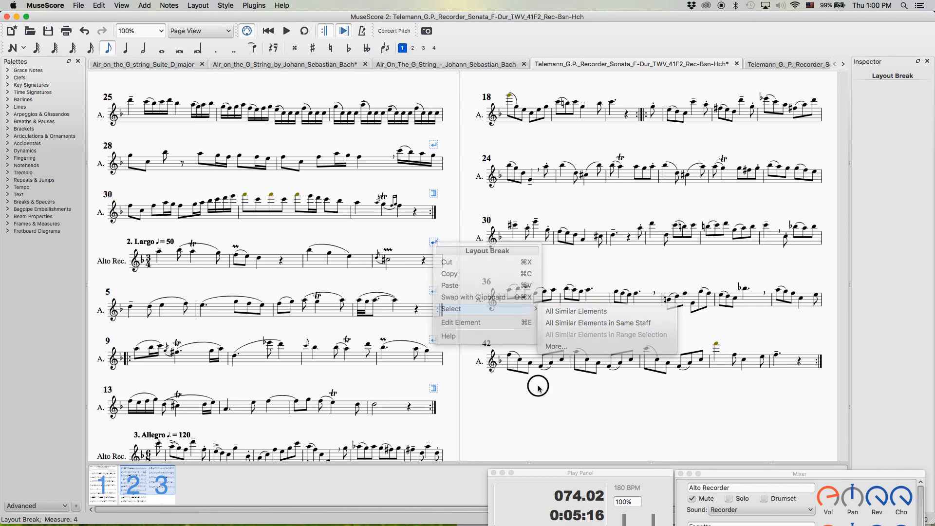
{"action": "left_click", "coordinate": [477, 398]}
Step: Look over pages 2 and 3 of the alto recorder part and widen the Inspector slightly
{"action": "left_click_drag", "start_coordinate": [325, 238], "coordinate": [316, 187]}
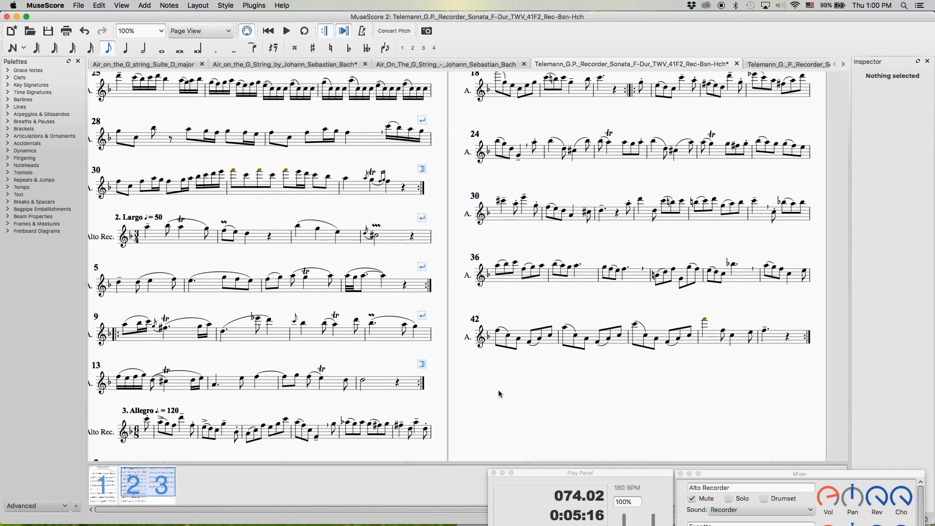
{"action": "scroll", "coordinate": [504, 362], "scroll_direction": "down", "scroll_amount": 5}
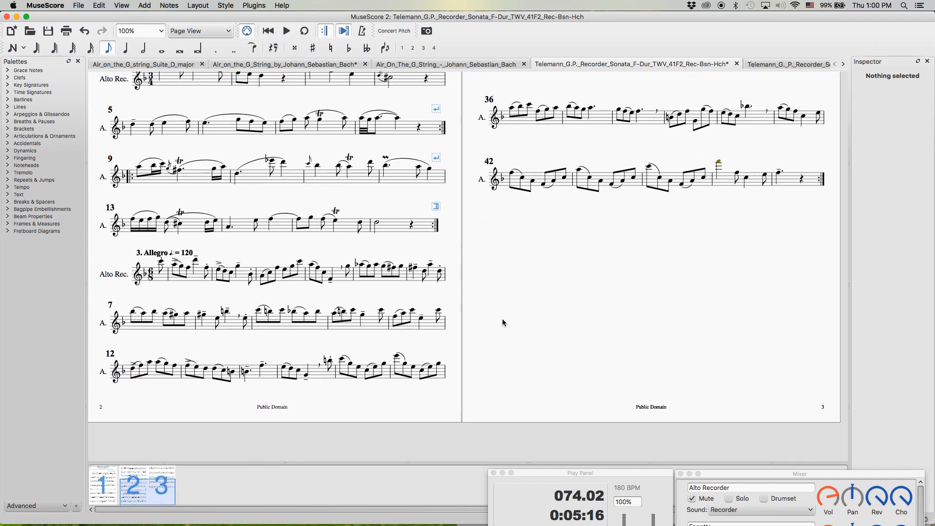
{"action": "scroll", "coordinate": [564, 365], "scroll_direction": "up", "scroll_amount": 7}
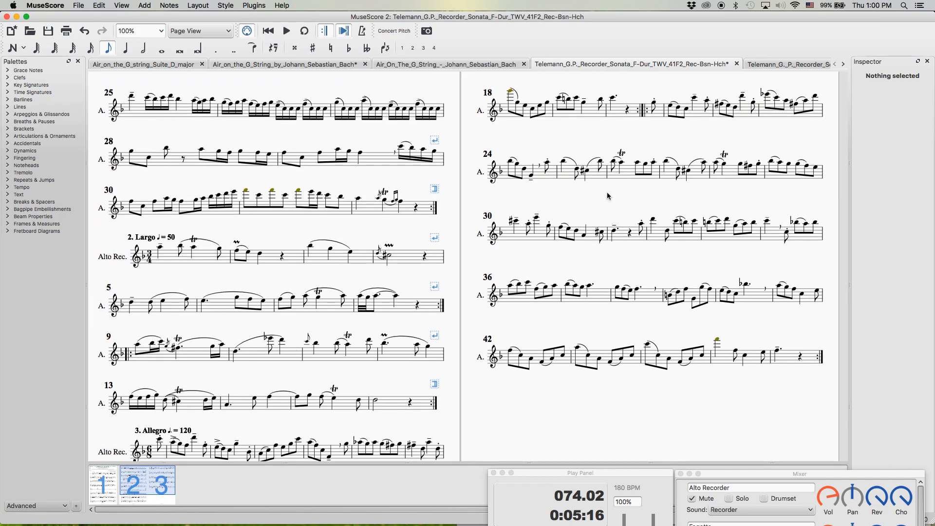
{"action": "left_click_drag", "start_coordinate": [630, 188], "coordinate": [574, 184]}
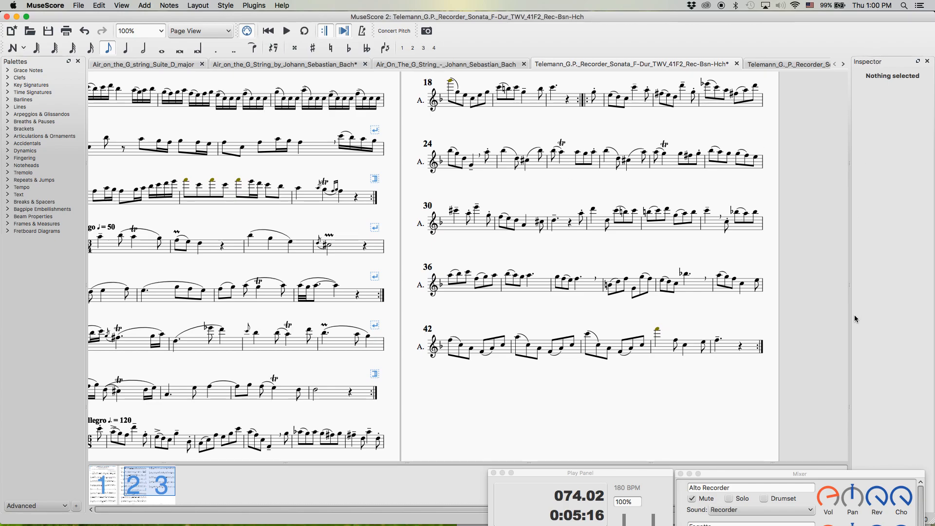
{"action": "left_click_drag", "start_coordinate": [850, 286], "coordinate": [839, 286]}
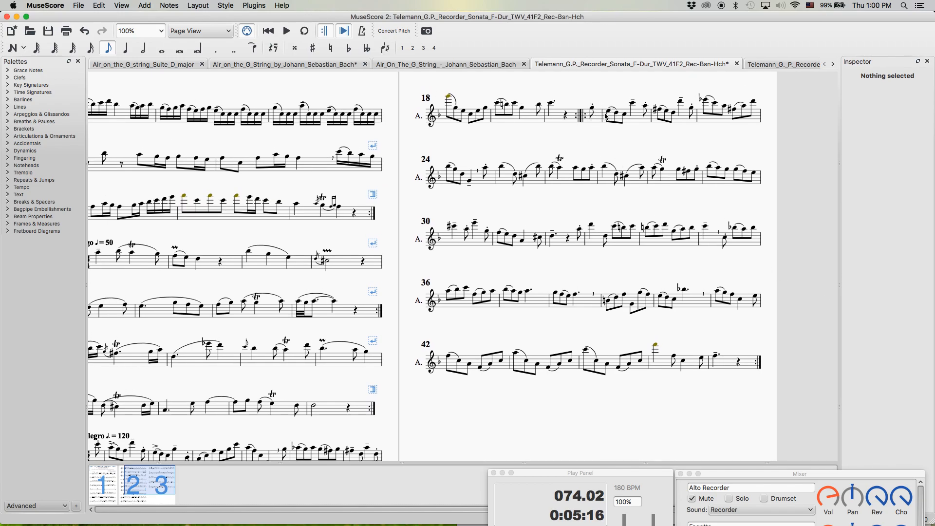
{"action": "left_click", "coordinate": [562, 182]}
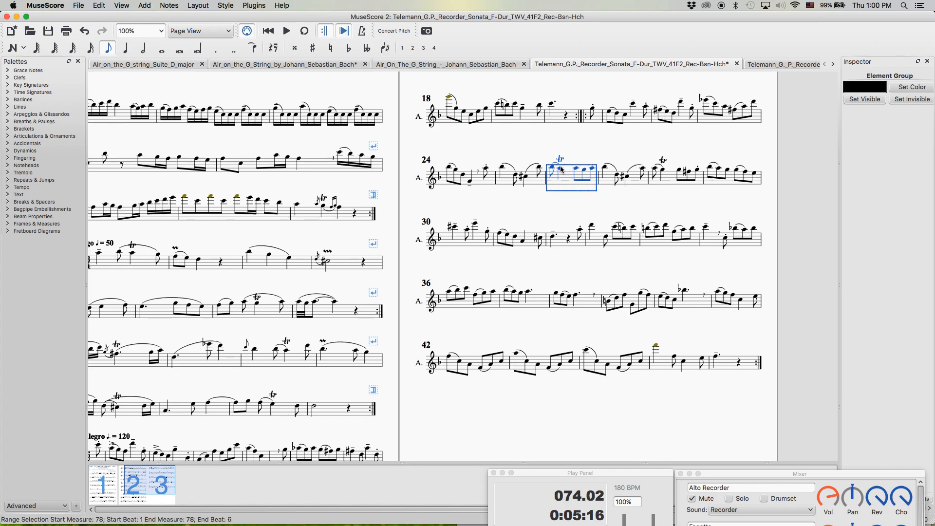
{"action": "left_click", "coordinate": [564, 148]}
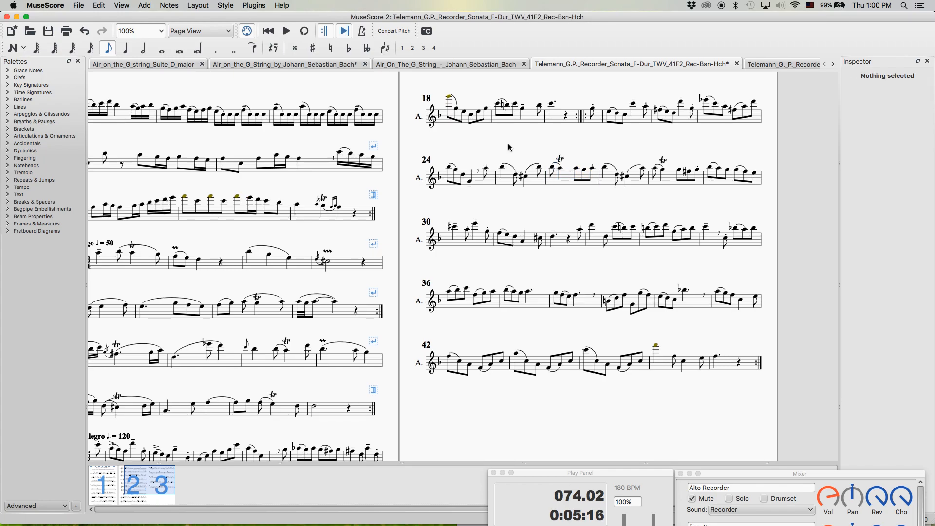
Step: Select the entire score and uncover the Inspector by widening it and moving the Play Panel and Mixer away
{"action": "key", "text": "super+a"}
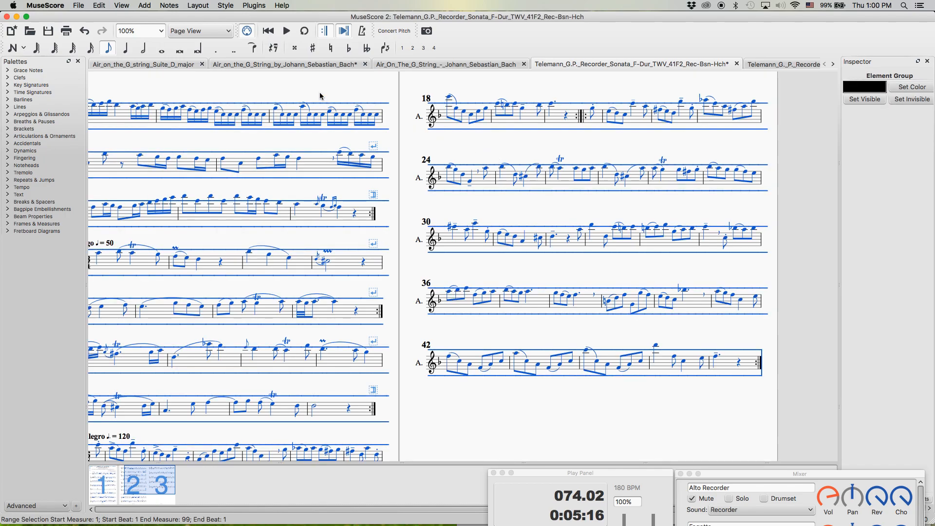
{"action": "left_click", "coordinate": [104, 6]}
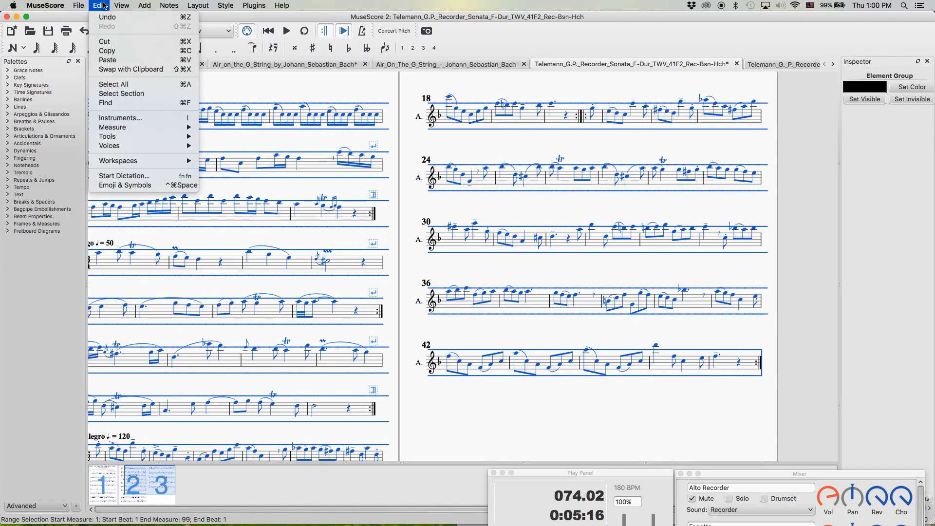
{"action": "left_click", "coordinate": [866, 157]}
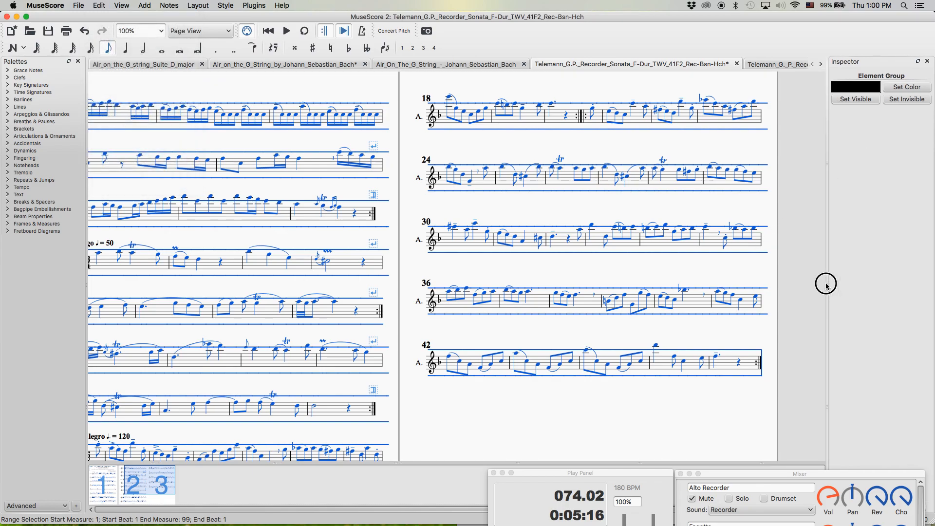
{"action": "left_click_drag", "start_coordinate": [628, 474], "coordinate": [487, 474]}
{"action": "left_click_drag", "start_coordinate": [848, 475], "coordinate": [725, 475]}
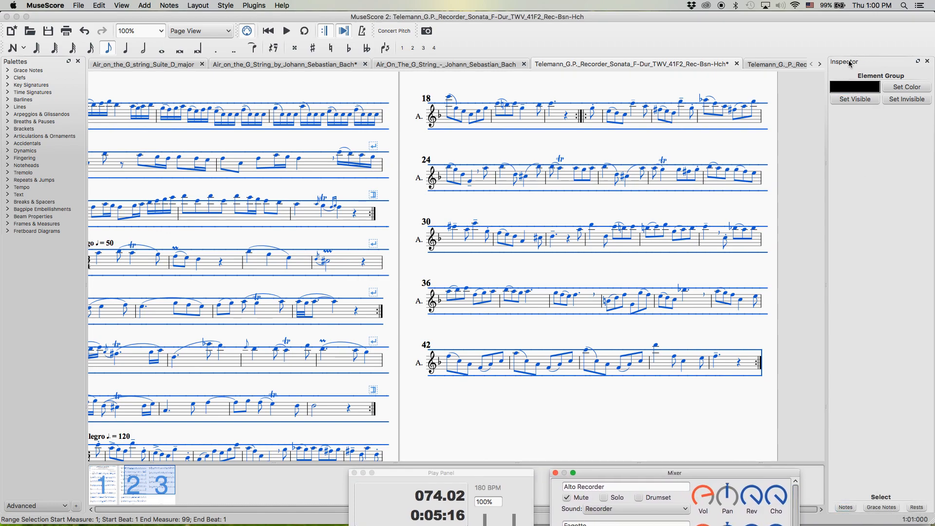
Step: Narrow the whole-score selection to notes only, set their velocity to 110, and clear the selection
{"action": "left_click", "coordinate": [844, 508]}
{"action": "left_click", "coordinate": [844, 507]}
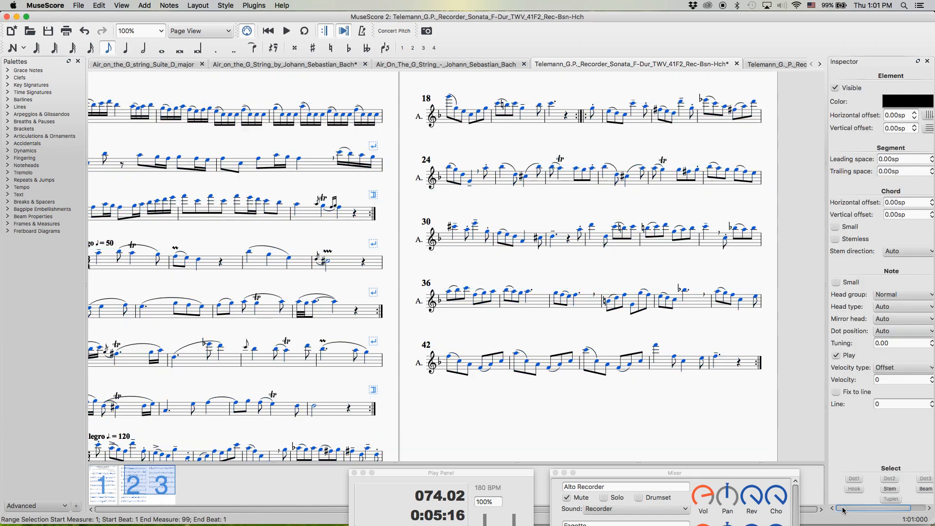
{"action": "left_click_drag", "start_coordinate": [826, 281], "coordinate": [789, 288]}
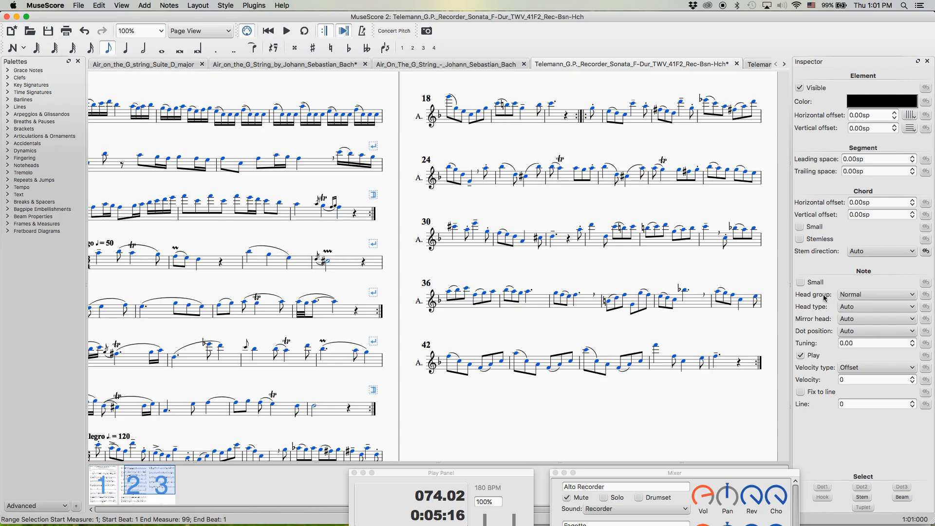
{"action": "left_click", "coordinate": [856, 382]}
{"action": "left_click_drag", "start_coordinate": [850, 381], "coordinate": [830, 384]}
{"action": "type", "text": "11"}
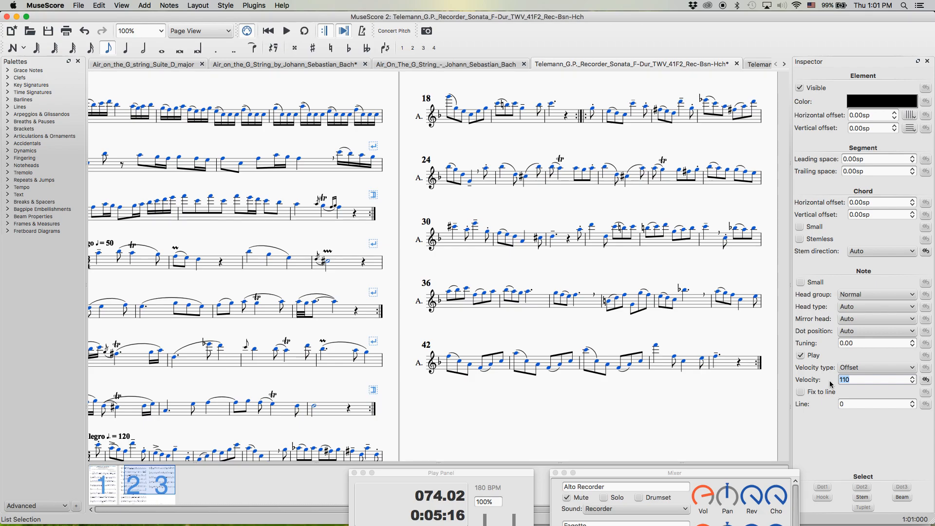
{"action": "left_click", "coordinate": [712, 415]}
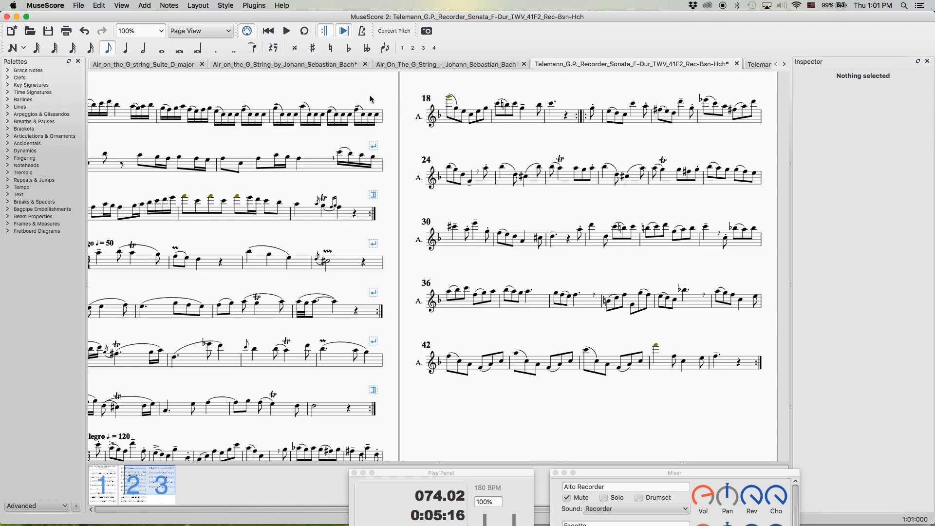
Step: Reselect every note in the score to check the shared velocity value, and clear the selection
{"action": "key", "text": "super+a"}
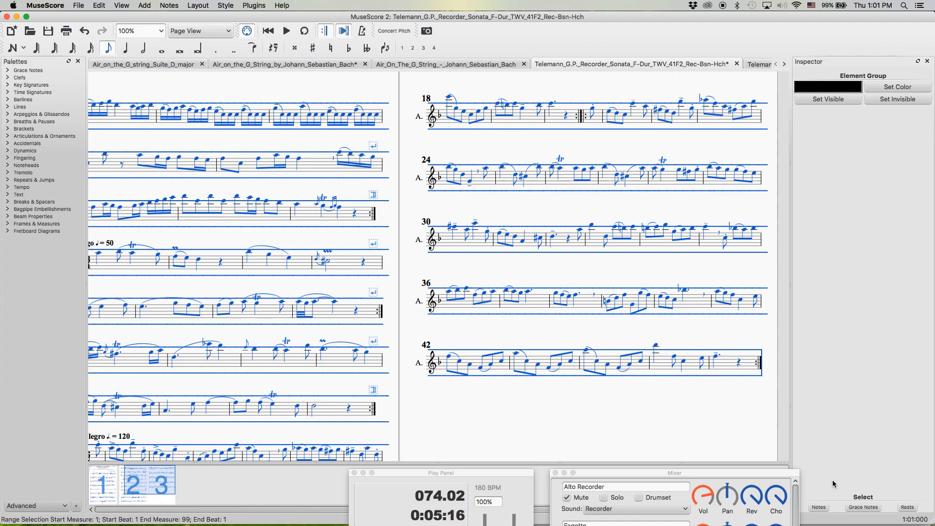
{"action": "left_click", "coordinate": [820, 507]}
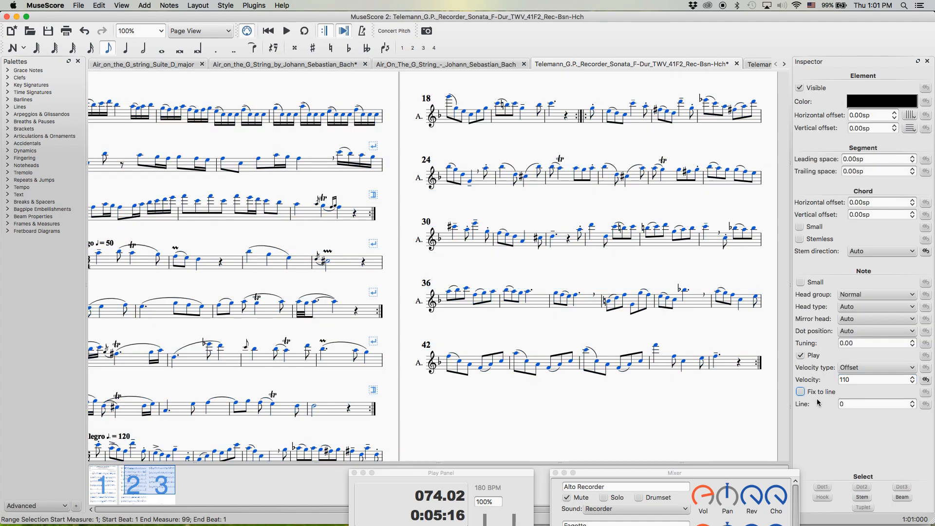
{"action": "key", "text": "Escape"}
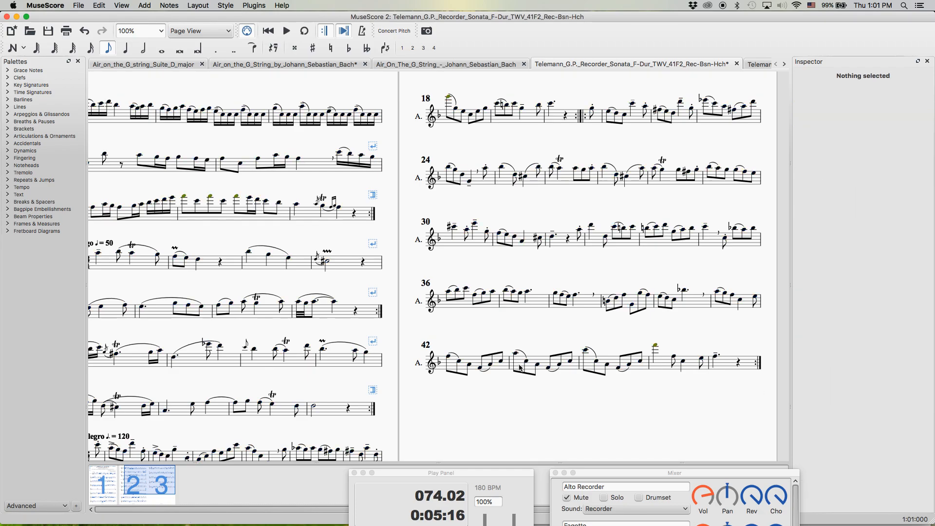
Step: Check the velocity of the first note on page 1 of the alto recorder part, and clear the selection
{"action": "left_click_drag", "start_coordinate": [309, 92], "coordinate": [454, 123]}
{"action": "left_click_drag", "start_coordinate": [247, 108], "coordinate": [451, 124]}
{"action": "left_click_drag", "start_coordinate": [287, 106], "coordinate": [516, 111]}
{"action": "left_click", "coordinate": [264, 226]}
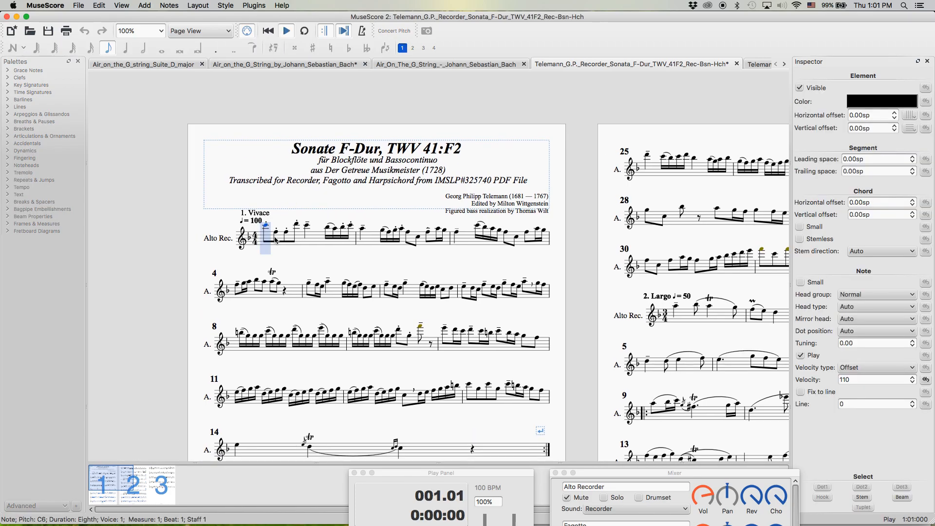
{"action": "left_click", "coordinate": [287, 127]}
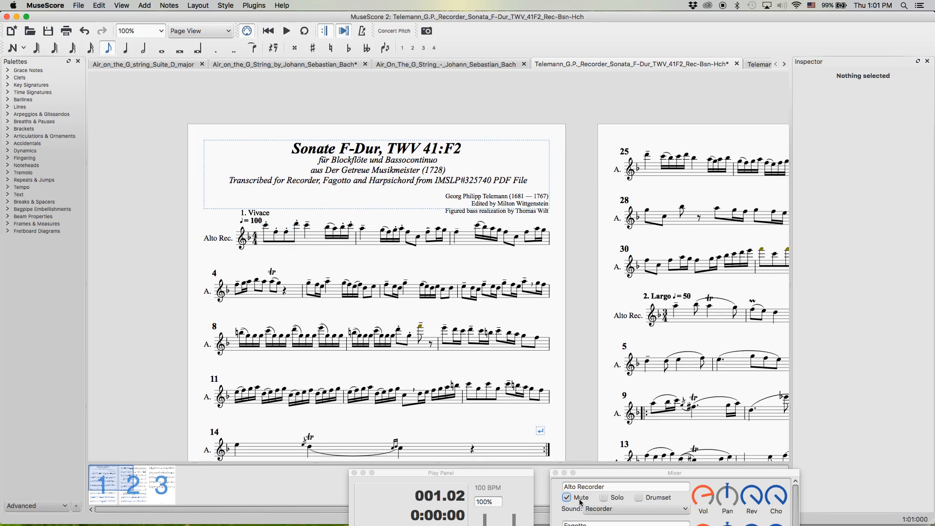
{"action": "left_click_drag", "start_coordinate": [218, 217], "coordinate": [167, 170]}
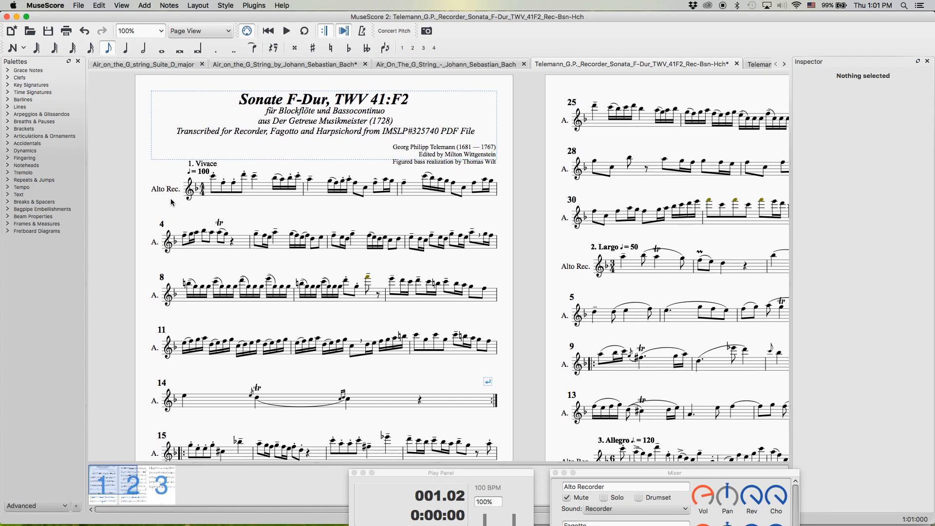
{"action": "left_click_drag", "start_coordinate": [165, 206], "coordinate": [135, 213]}
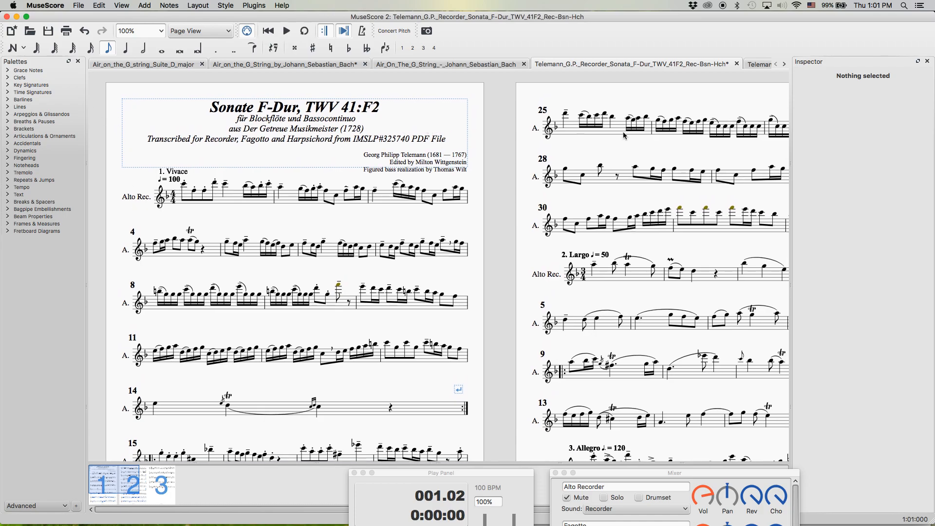
Step: Switch to the Telemann Recorder Sonata B-Dur TWV 41B3 score and clear its measure selection
{"action": "left_click", "coordinate": [755, 65]}
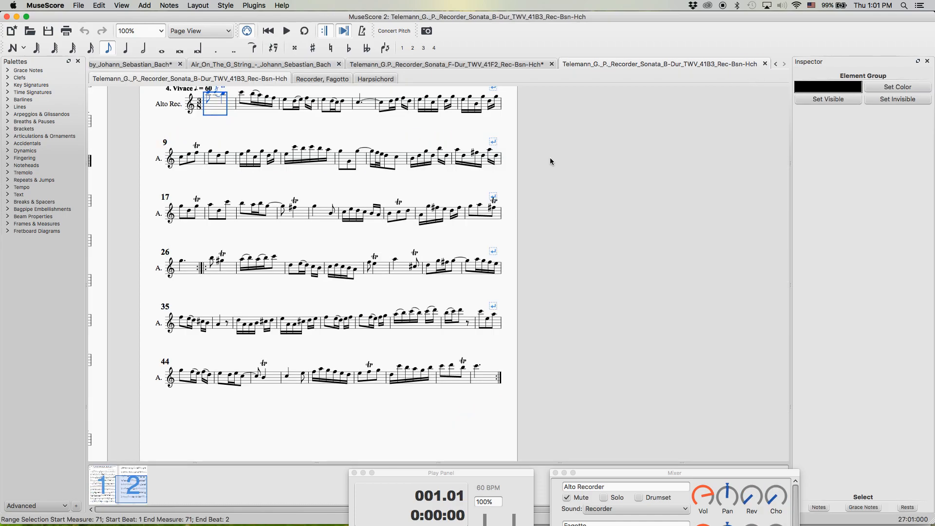
{"action": "left_click", "coordinate": [577, 206]}
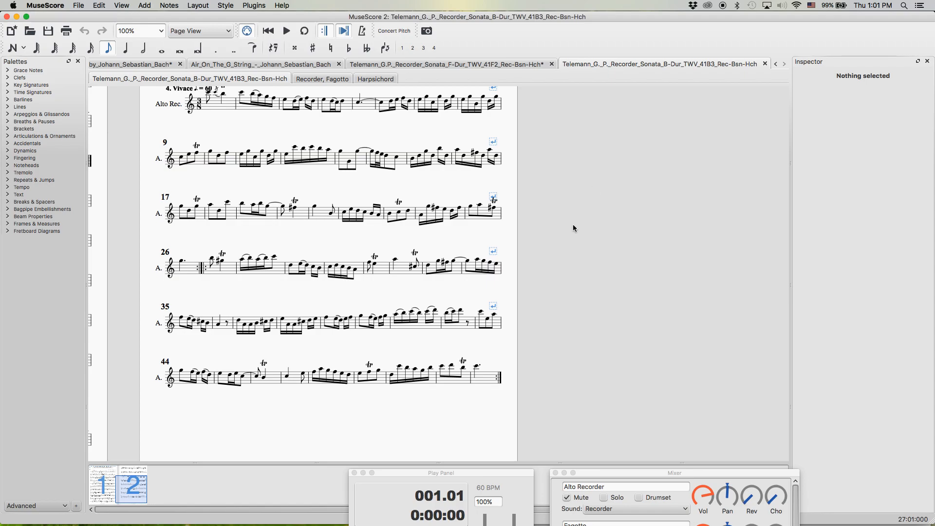
{"action": "scroll", "coordinate": [574, 228], "scroll_direction": "up", "scroll_amount": 1}
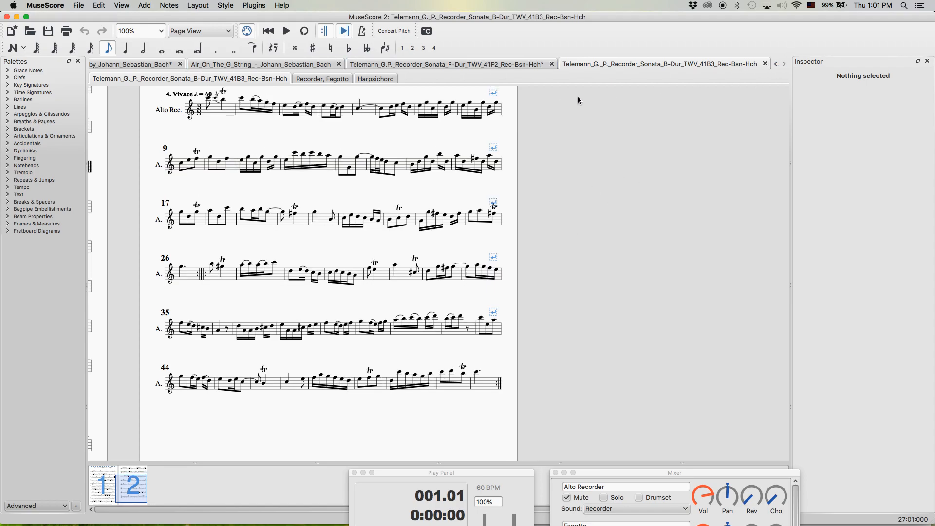
Step: Create a new score from the Treble Clef template with no key signature, 4/4 time and 32 measures, and deselect its first rest
{"action": "left_click", "coordinate": [80, 6]}
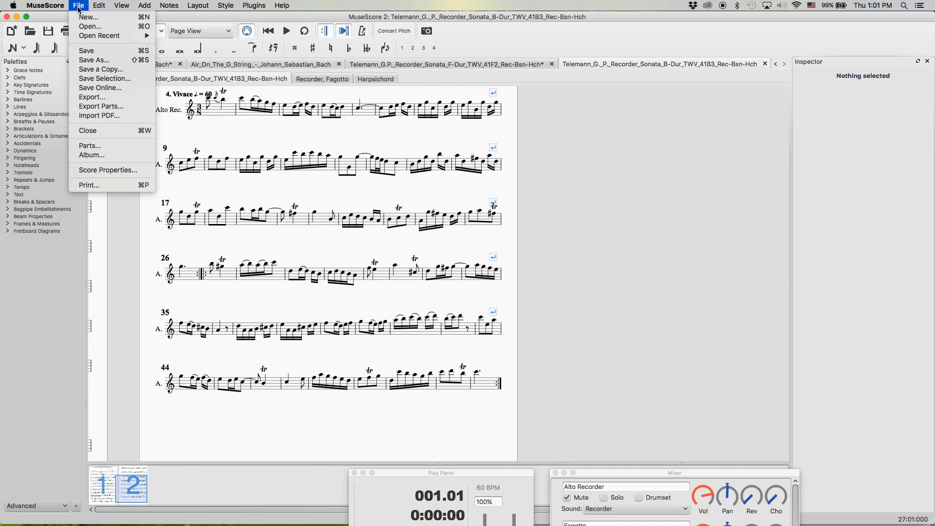
{"action": "left_click", "coordinate": [88, 17]}
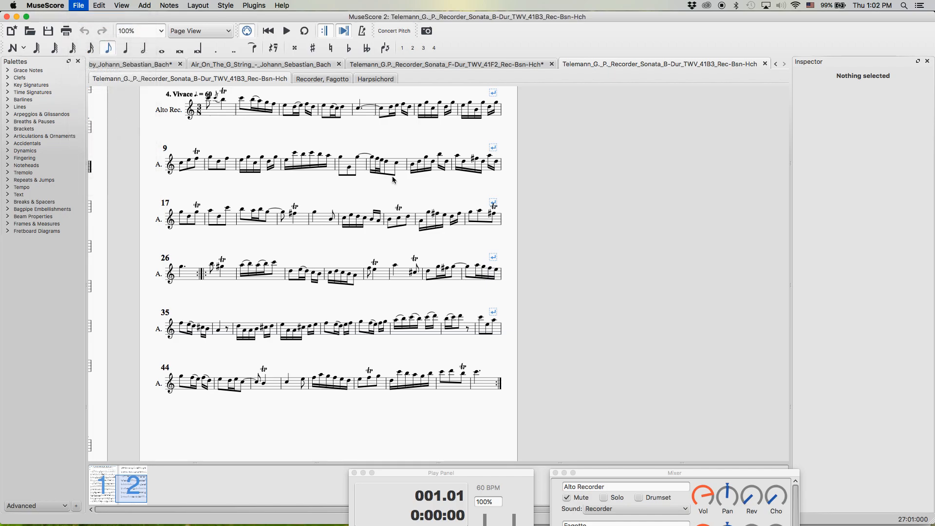
{"action": "left_click", "coordinate": [393, 177]}
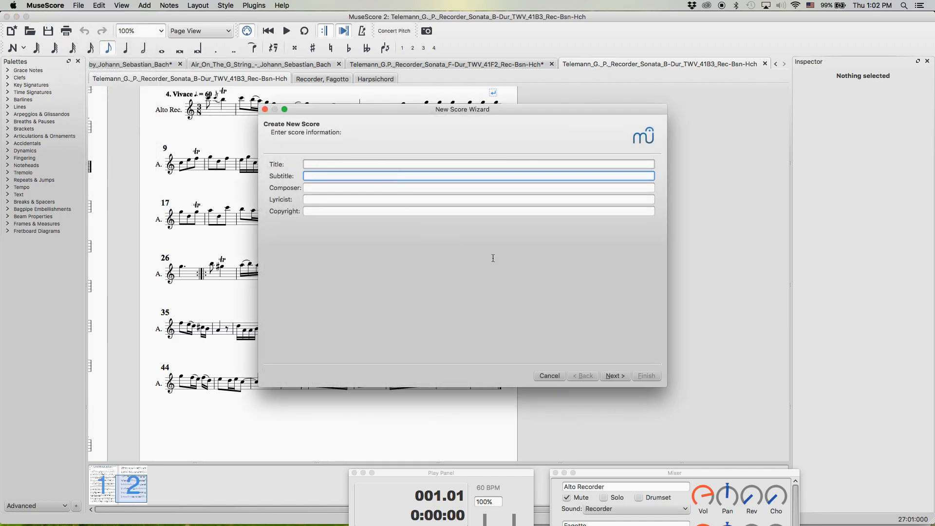
{"action": "left_click", "coordinate": [615, 376]}
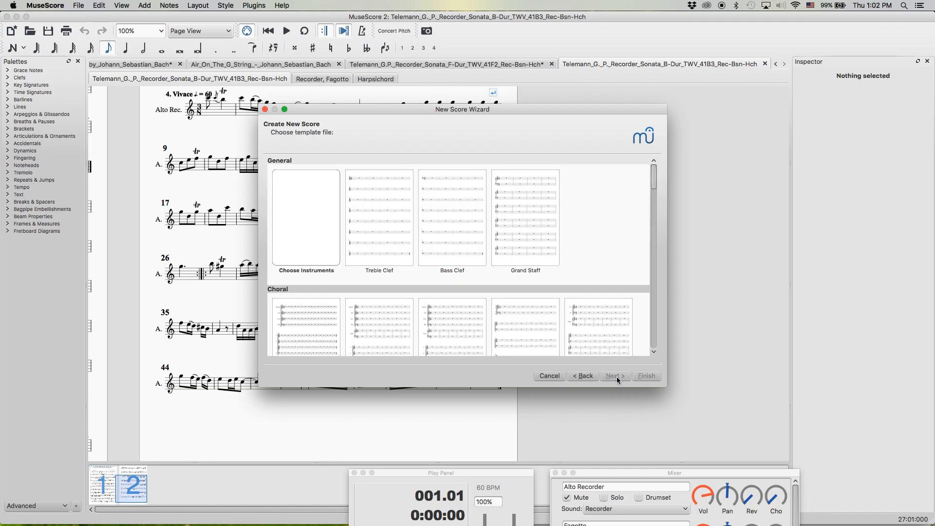
{"action": "double_click", "coordinate": [350, 264]}
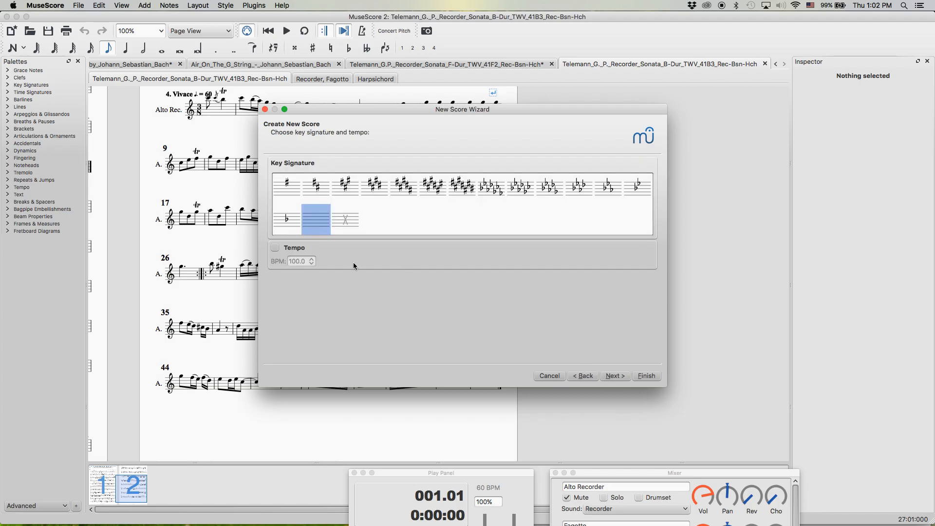
{"action": "left_click", "coordinate": [615, 376]}
{"action": "left_click", "coordinate": [296, 180]}
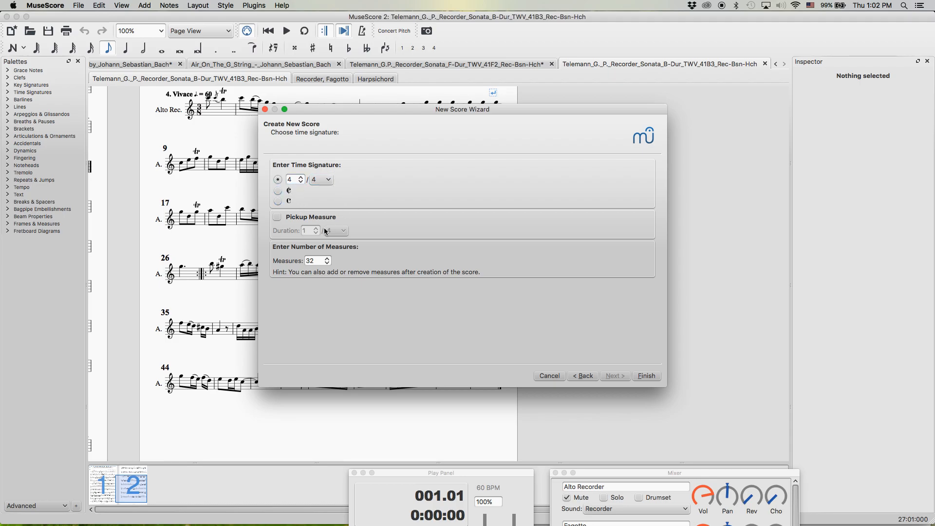
{"action": "left_click", "coordinate": [642, 376]}
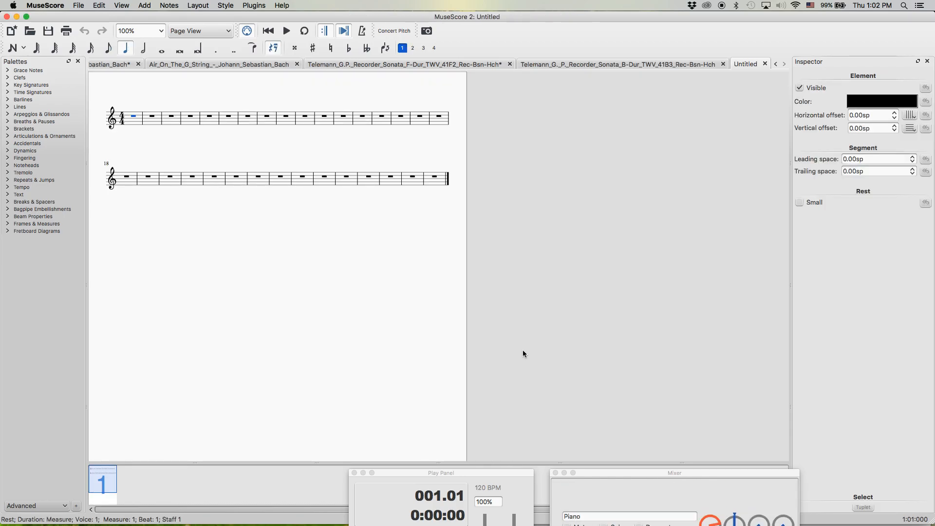
{"action": "left_click_drag", "start_coordinate": [177, 134], "coordinate": [212, 156]}
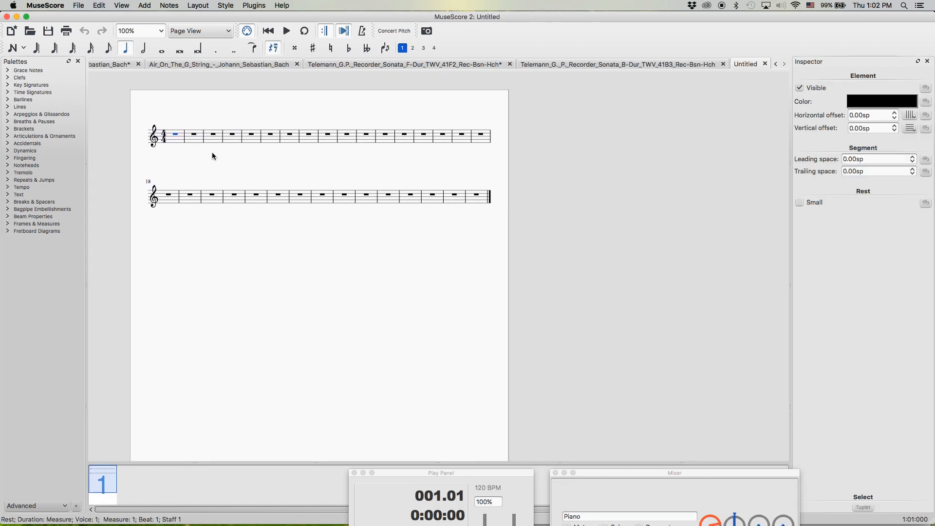
{"action": "left_click_drag", "start_coordinate": [155, 109], "coordinate": [295, 108]}
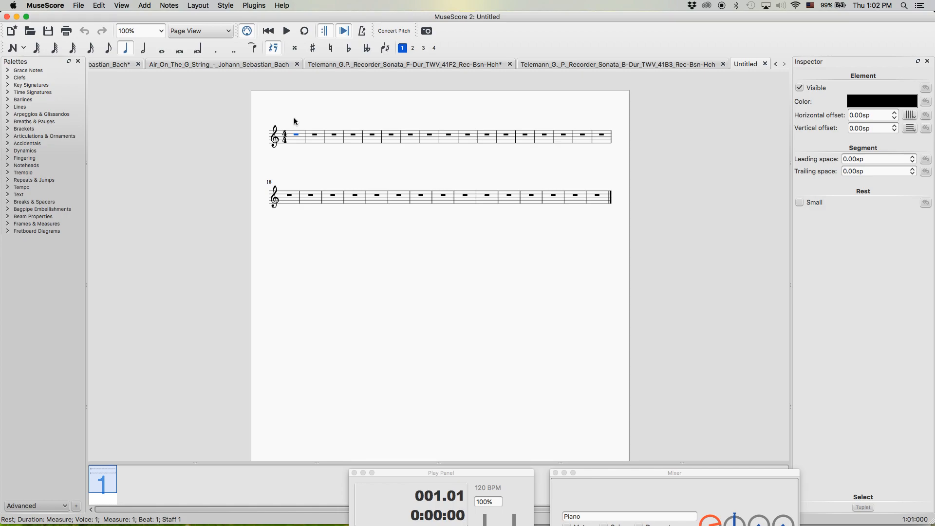
{"action": "left_click", "coordinate": [287, 117]}
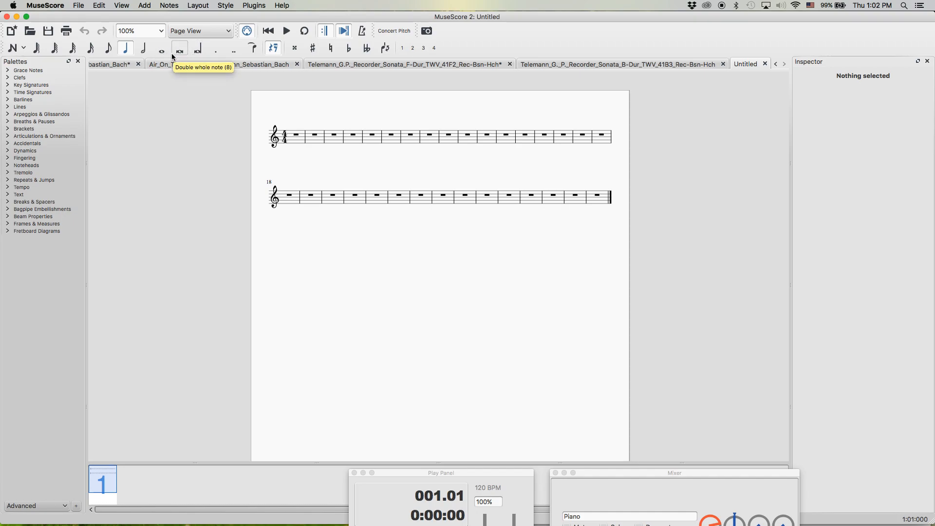
Step: Look through the keyboard shortcut list in the preferences and close it without changes
{"action": "left_click", "coordinate": [100, 5]}
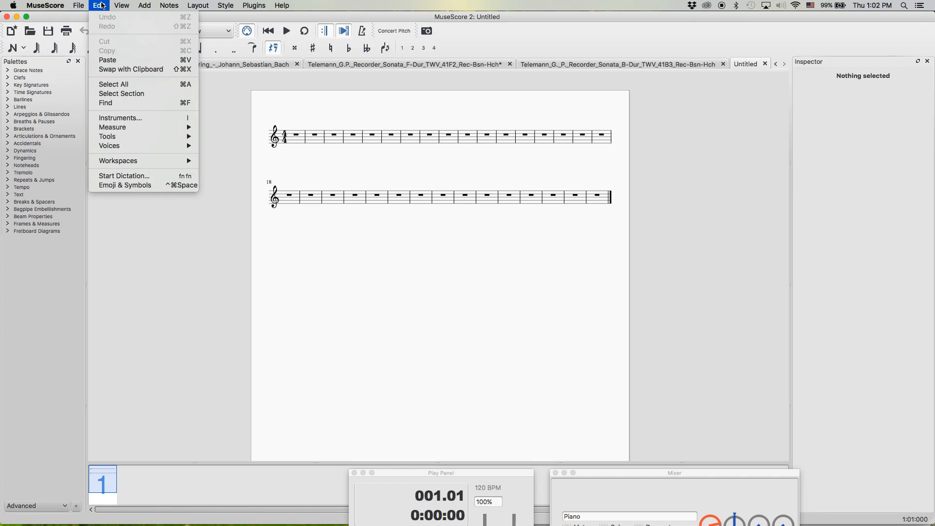
{"action": "mouse_move", "coordinate": [89, 4]}
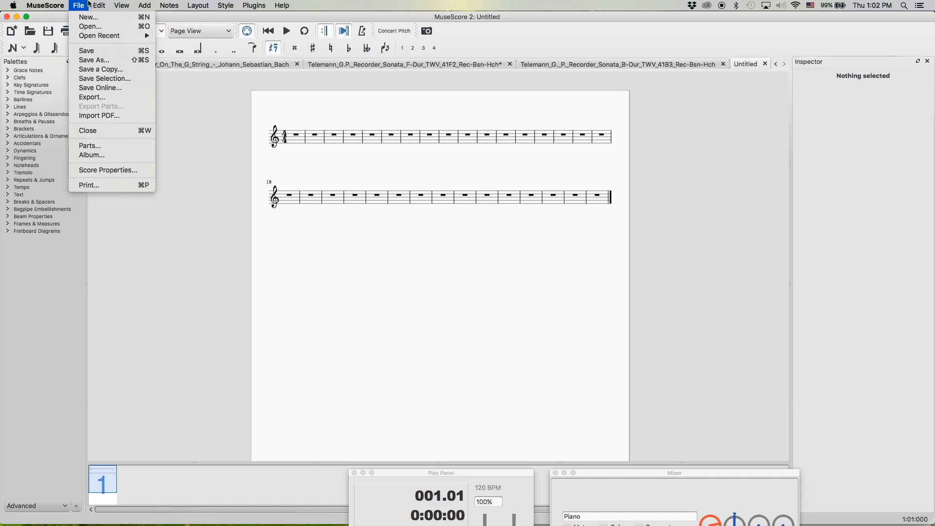
{"action": "mouse_move", "coordinate": [46, 5]}
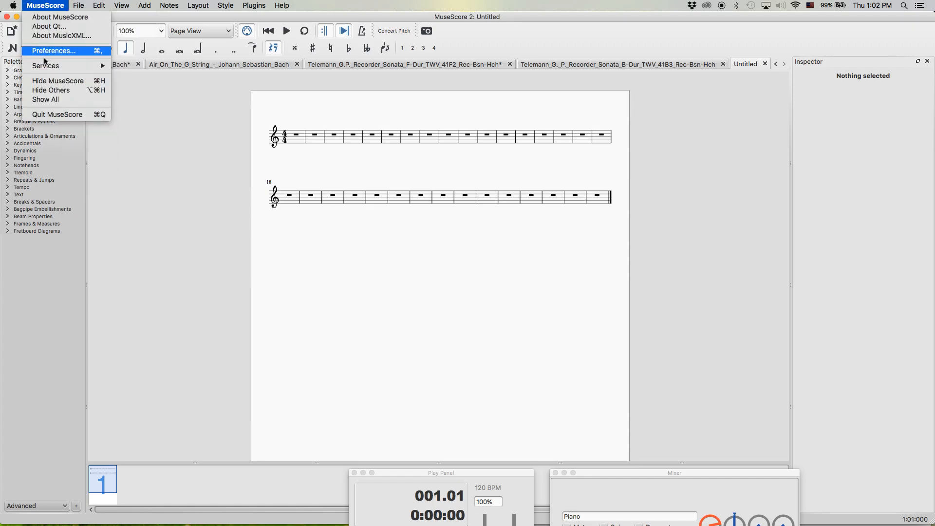
{"action": "left_click", "coordinate": [46, 48]}
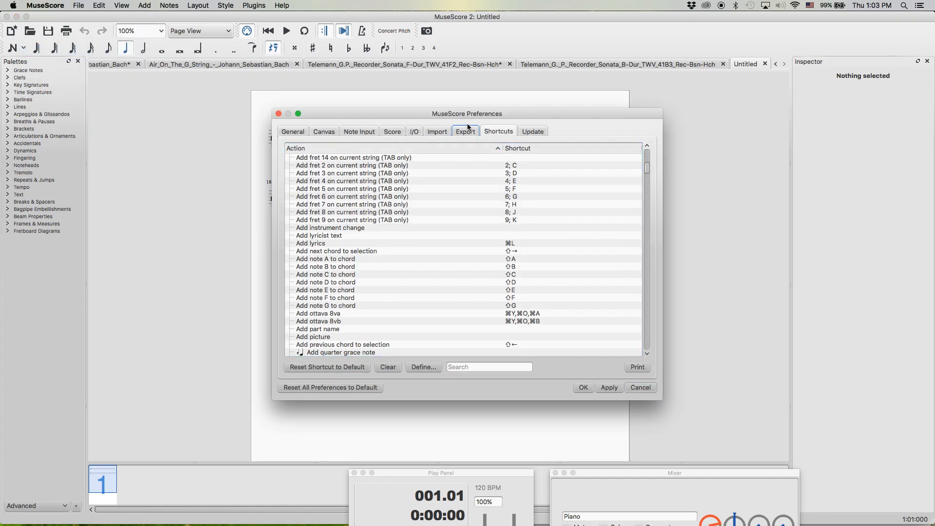
{"action": "left_click_drag", "start_coordinate": [476, 114], "coordinate": [462, 102]}
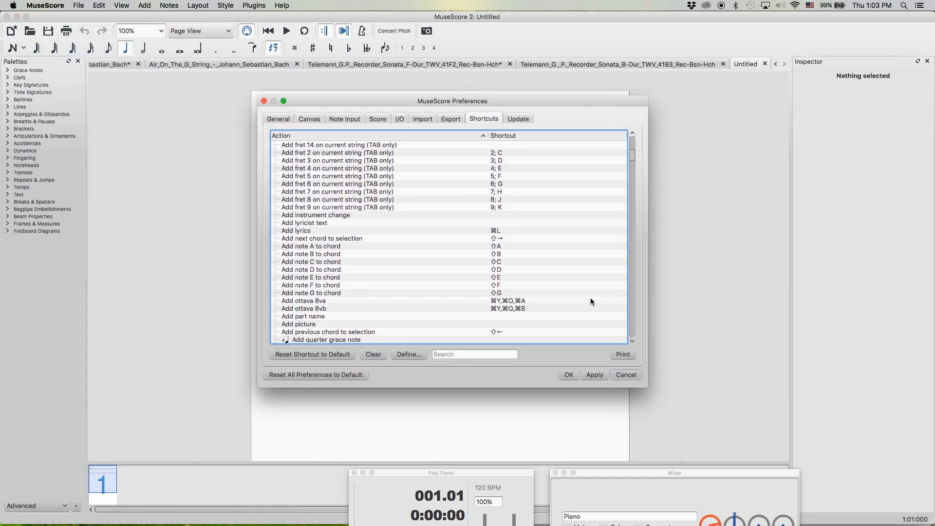
{"action": "left_click_drag", "start_coordinate": [632, 154], "coordinate": [602, 164]}
{"action": "left_click", "coordinate": [625, 375]}
Step: Enter quarter notes C5, D5, E5 and F5 in measure 1 using note input mode
{"action": "scroll", "coordinate": [346, 165], "scroll_direction": "right", "scroll_amount": 3}
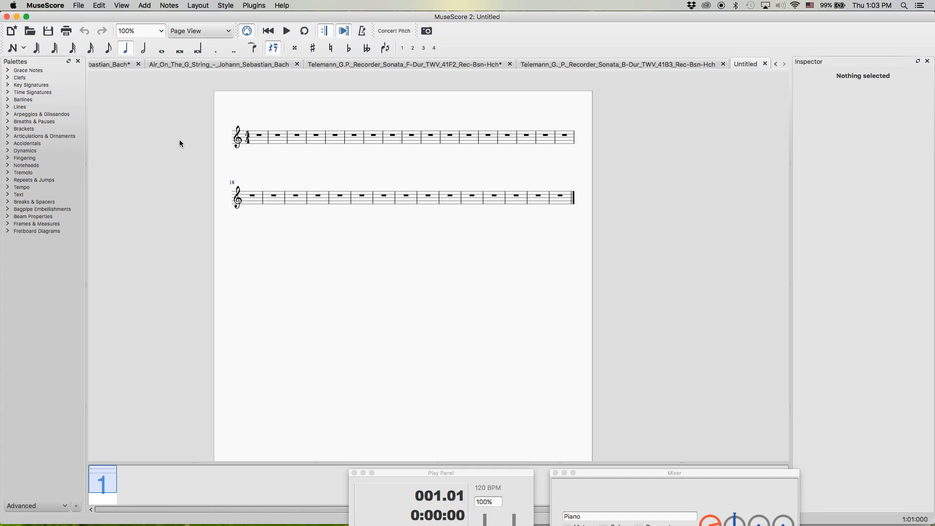
{"action": "scroll", "coordinate": [219, 100], "scroll_direction": "left", "scroll_amount": 1}
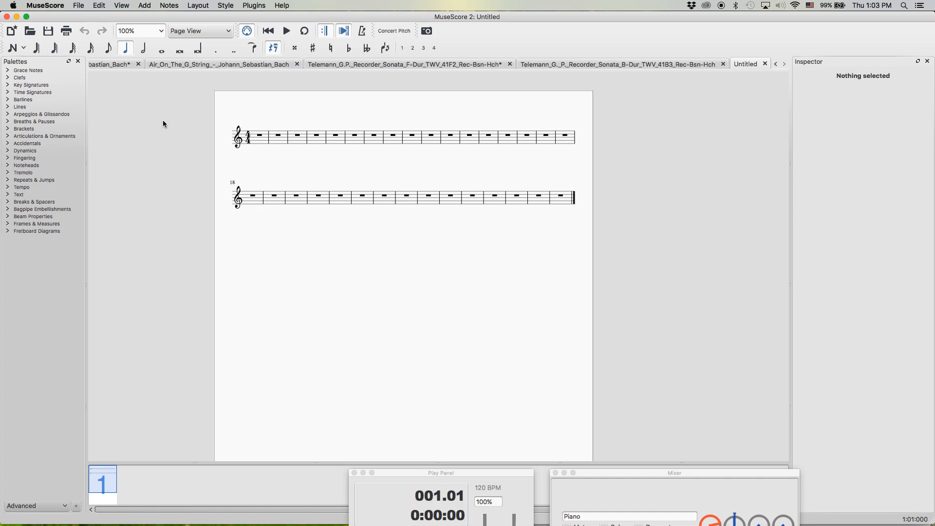
{"action": "left_click", "coordinate": [260, 137]}
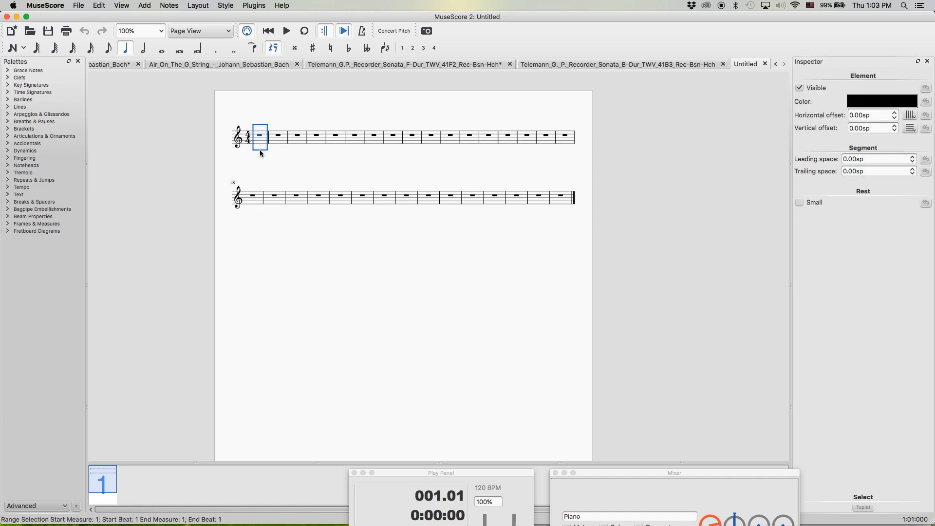
{"action": "scroll", "coordinate": [292, 161], "scroll_direction": "right", "scroll_amount": 5}
{"action": "scroll", "coordinate": [292, 161], "scroll_direction": "up", "scroll_amount": 2}
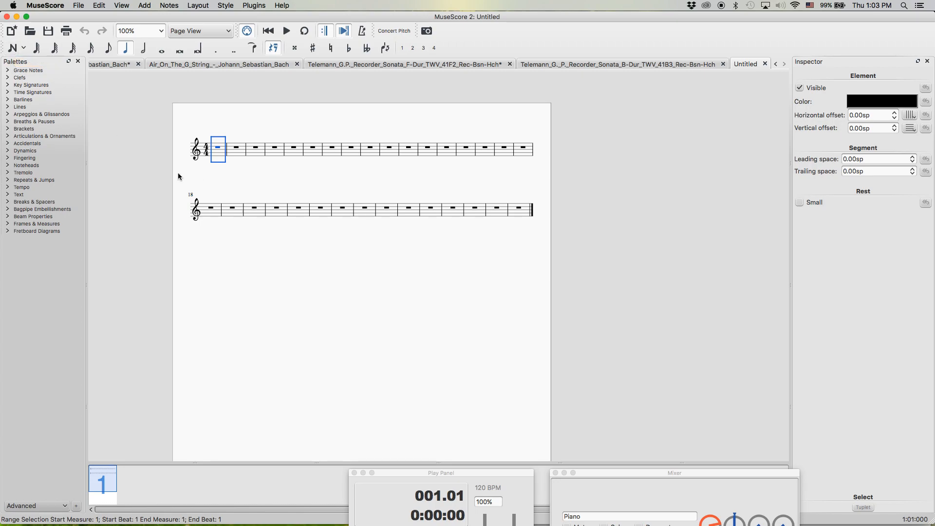
{"action": "key", "text": "n"}
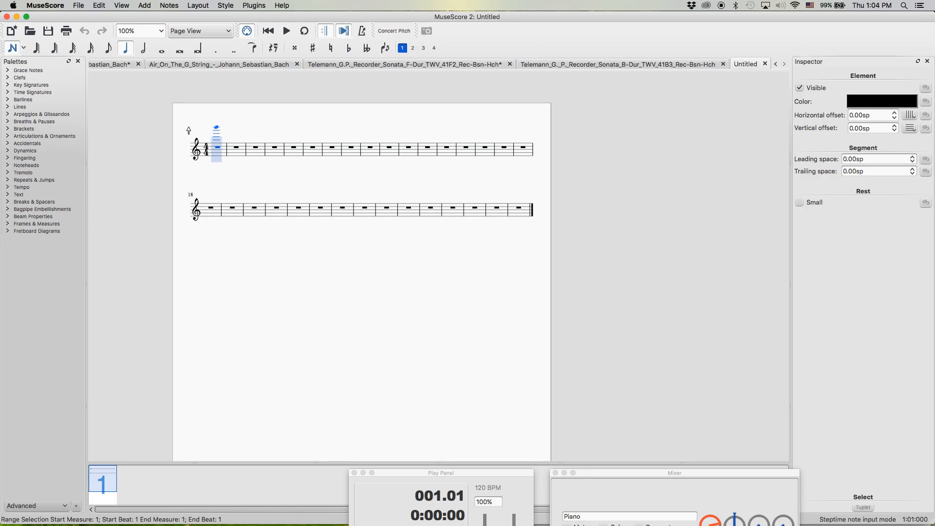
{"action": "left_click", "coordinate": [219, 151]}
{"action": "left_click", "coordinate": [228, 148]}
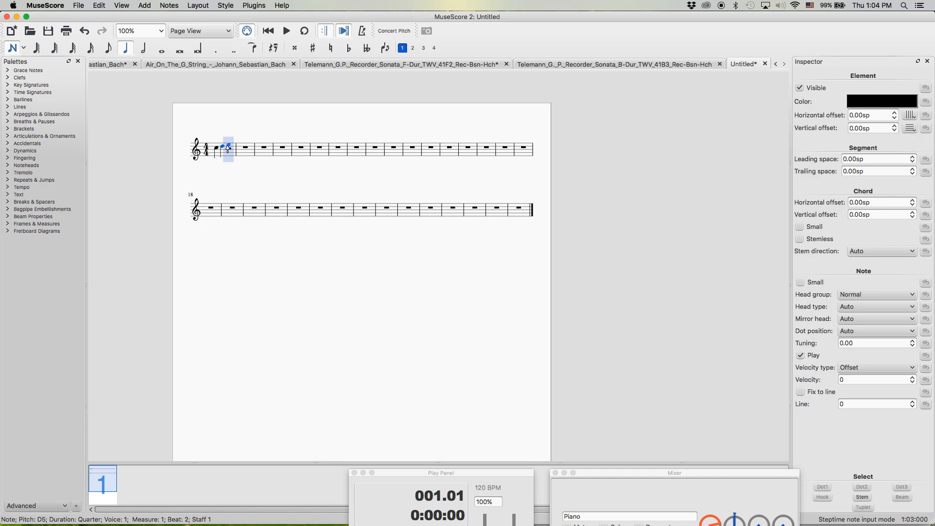
{"action": "left_click", "coordinate": [232, 148]}
{"action": "left_click", "coordinate": [234, 145]}
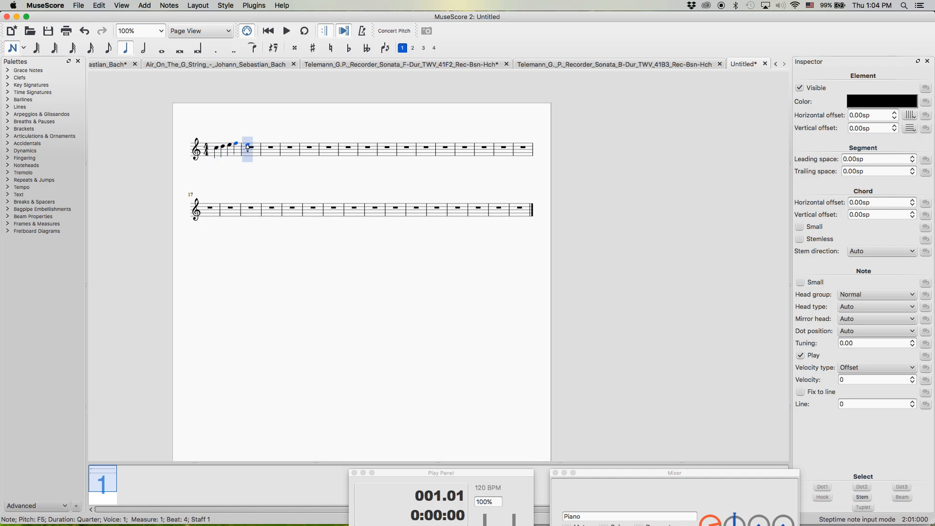
Step: Add two half notes on G5 to fill measure 2
{"action": "left_click", "coordinate": [145, 51]}
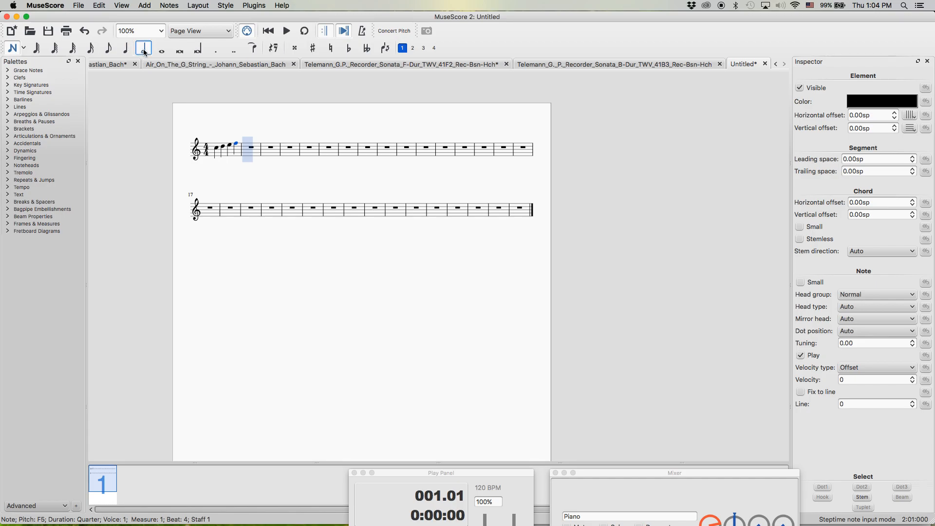
{"action": "left_click", "coordinate": [246, 142]}
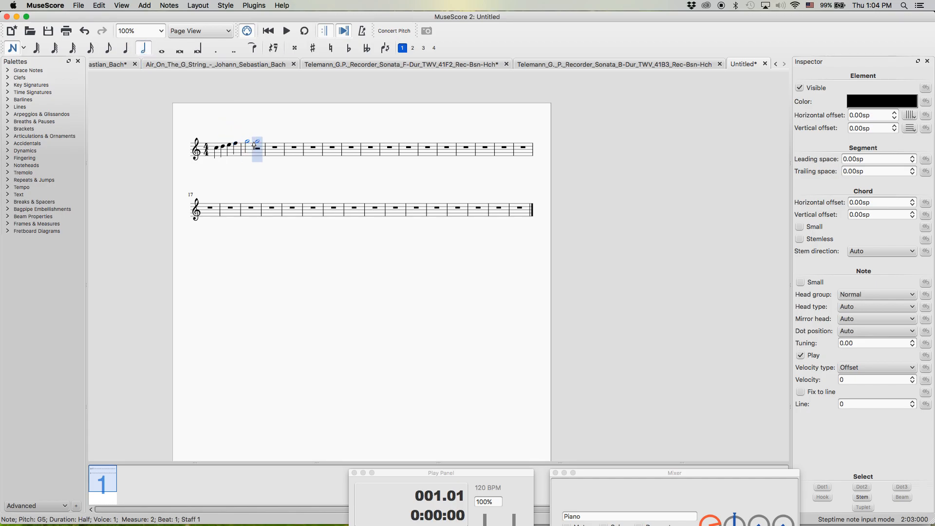
{"action": "left_click", "coordinate": [255, 143]}
Step: Cycle the note input duration between whole, half and quarter notes, and set it to eighth note
{"action": "left_click", "coordinate": [162, 49]}
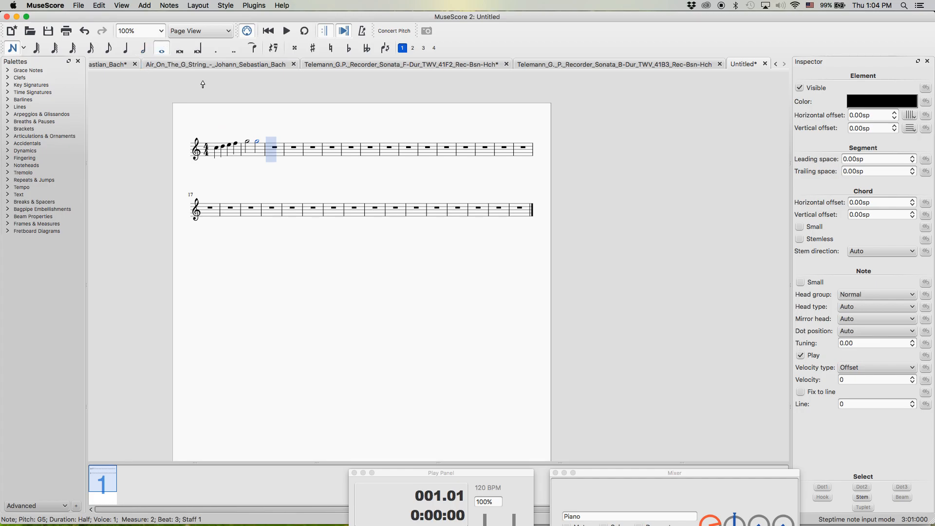
{"action": "key", "text": "5"}
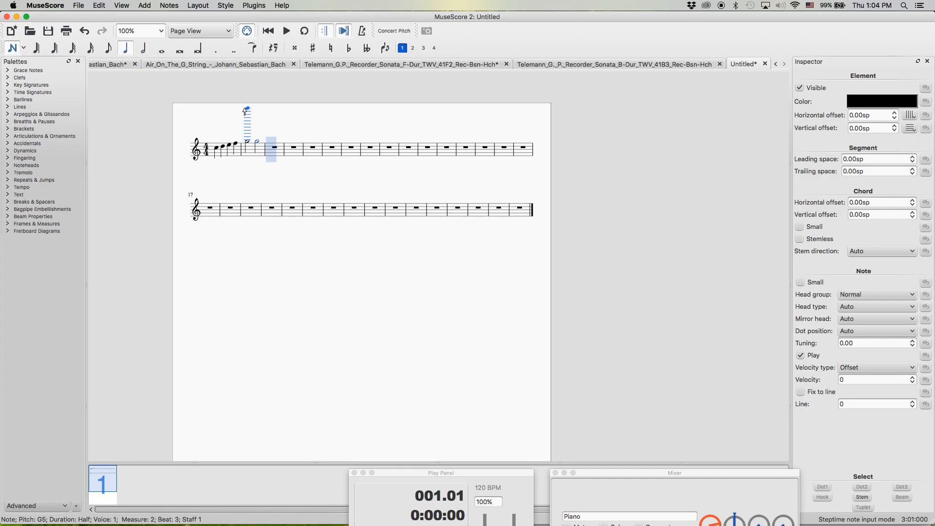
{"action": "key", "text": "6"}
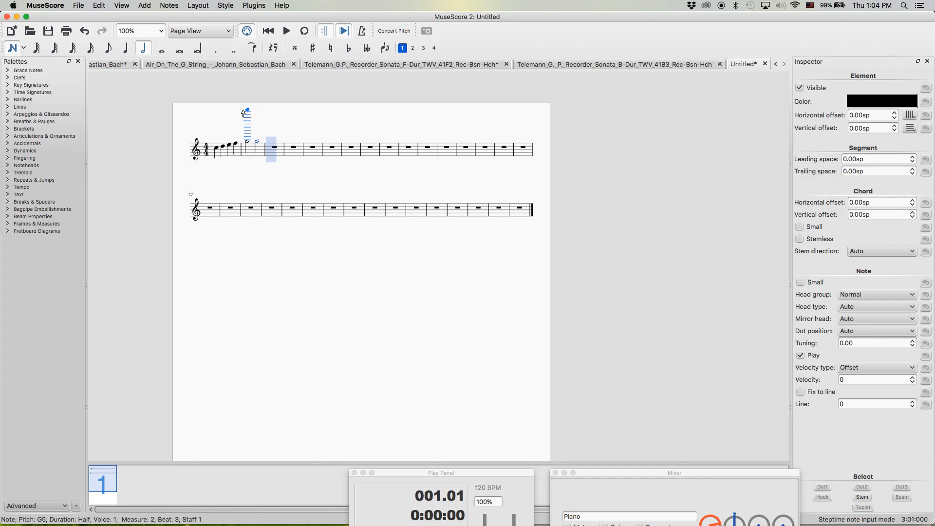
{"action": "key", "text": "7"}
{"action": "key", "text": "6"}
{"action": "key", "text": "7"}
{"action": "key", "text": "6"}
{"action": "key", "text": "5"}
{"action": "key", "text": "4"}
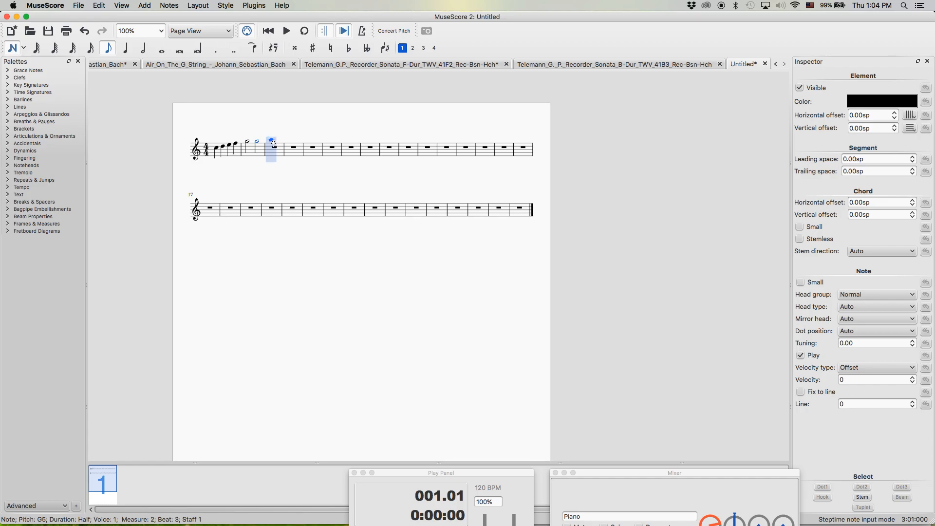
Step: Add whole notes F5, E5 and F5 in measures 3, 4 and 5
{"action": "left_click", "coordinate": [162, 47]}
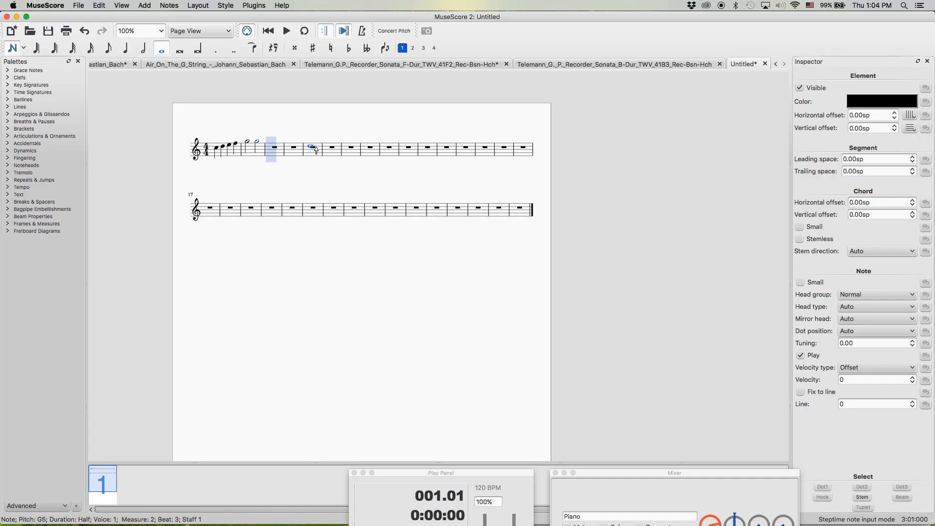
{"action": "left_click", "coordinate": [275, 146]}
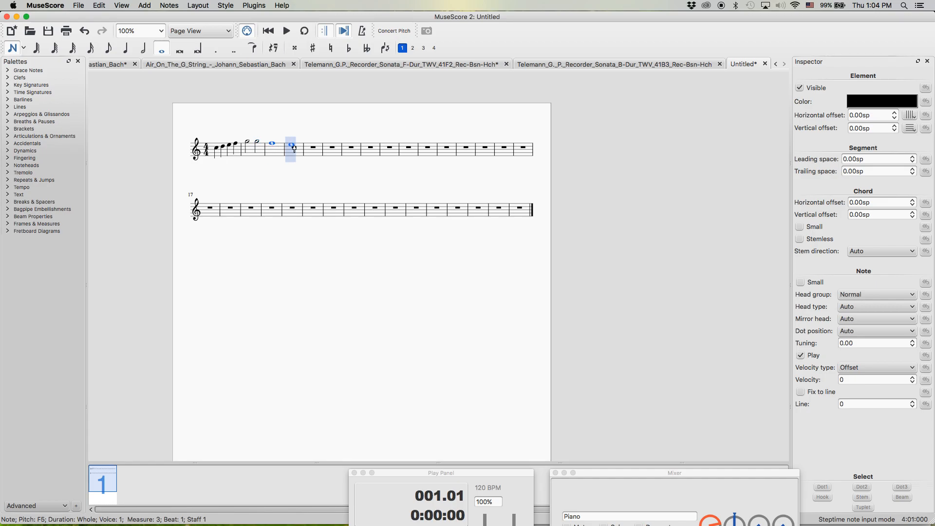
{"action": "left_click", "coordinate": [292, 145]}
{"action": "left_click", "coordinate": [310, 143]}
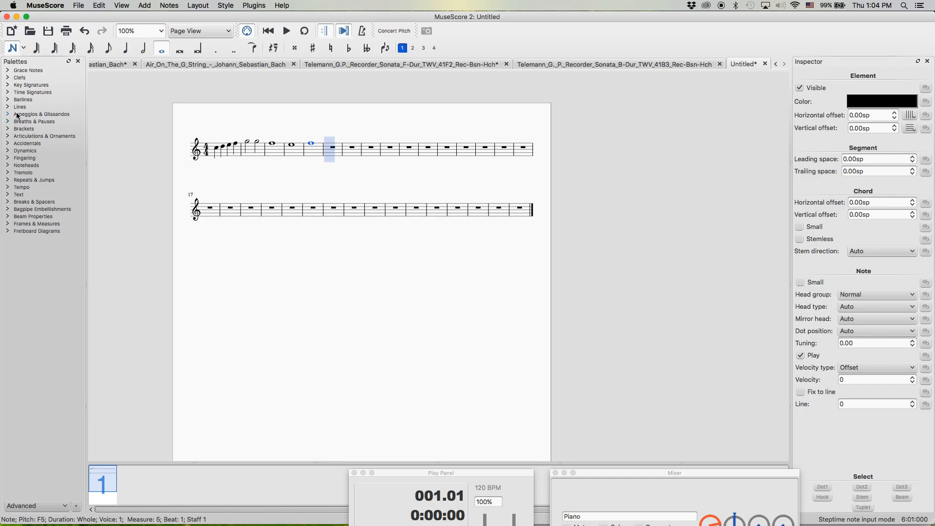
Step: Place an end-start repeat barline at the end of measure 5 and leave note input mode
{"action": "left_click", "coordinate": [9, 100]}
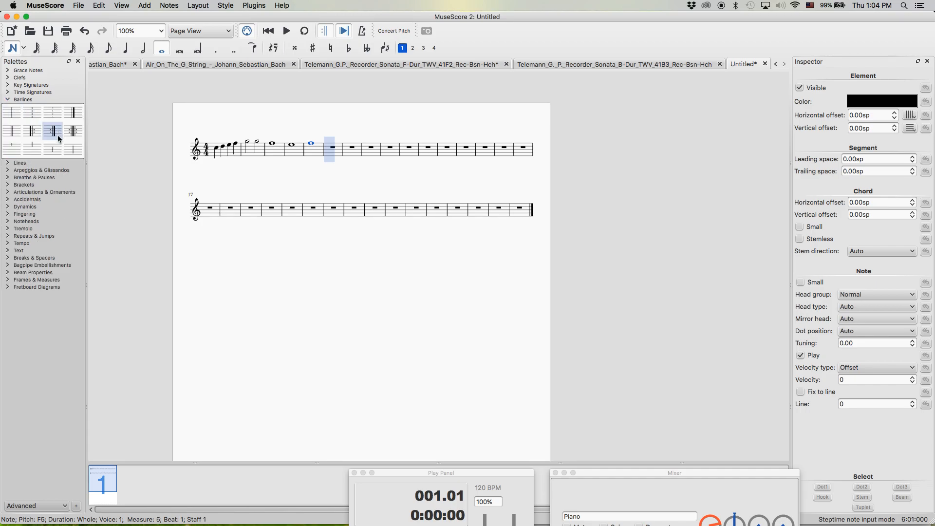
{"action": "left_click_drag", "start_coordinate": [73, 130], "coordinate": [323, 155]}
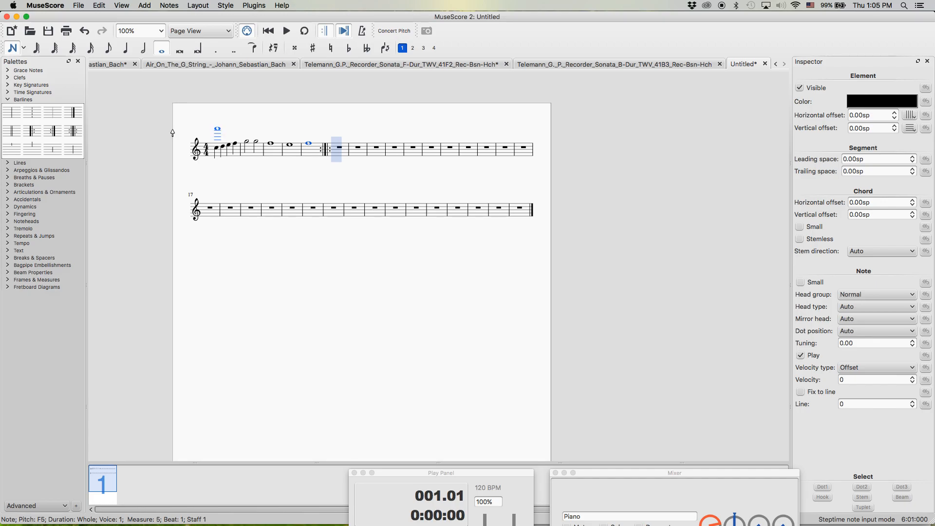
{"action": "left_click", "coordinate": [19, 51]}
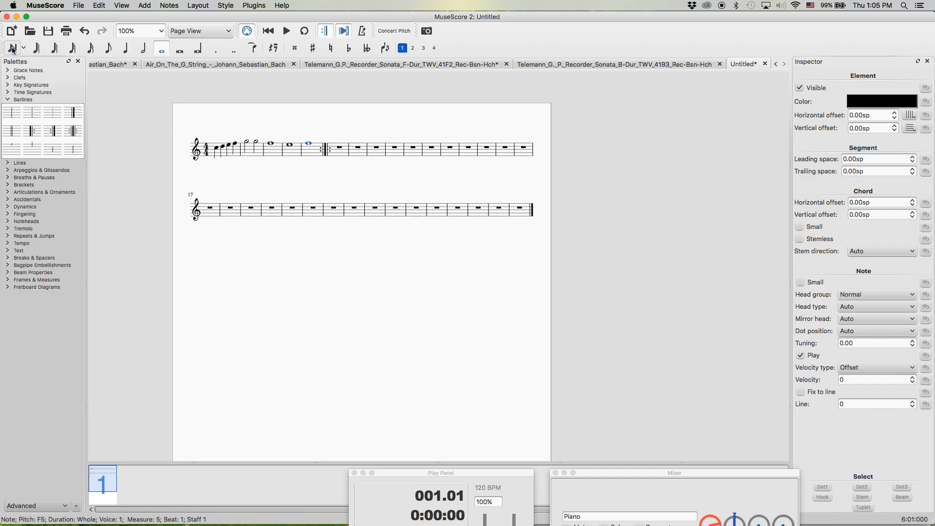
Step: Flip the stems of the four quarter notes in measure 1 to point up
{"action": "left_click", "coordinate": [228, 154]}
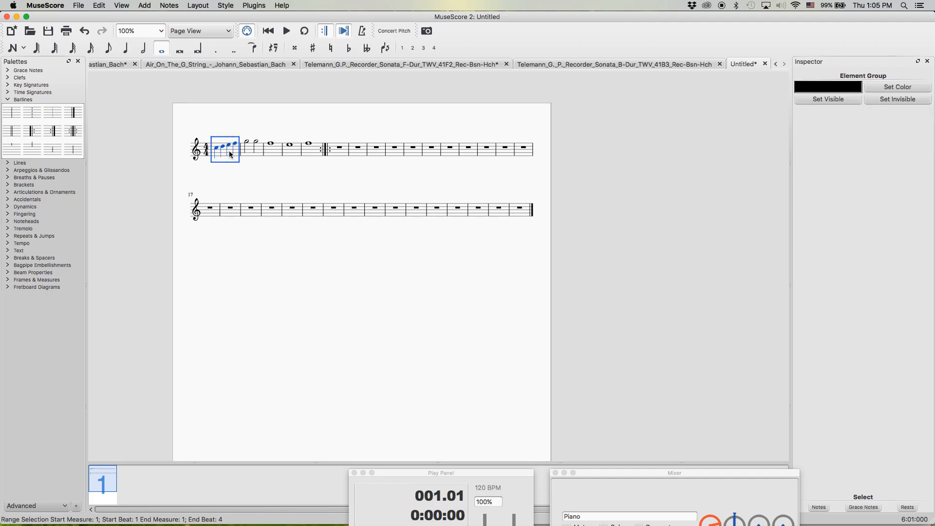
{"action": "left_click", "coordinate": [385, 48]}
{"action": "left_click", "coordinate": [303, 121]}
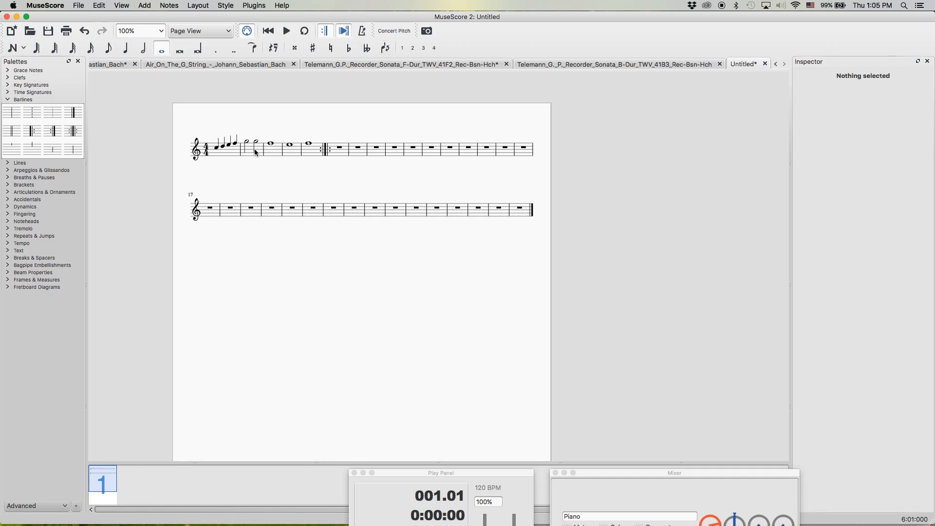
Step: Enter two C4 half notes in voice 2 beneath the quarter notes of measure 1
{"action": "left_click", "coordinate": [225, 155]}
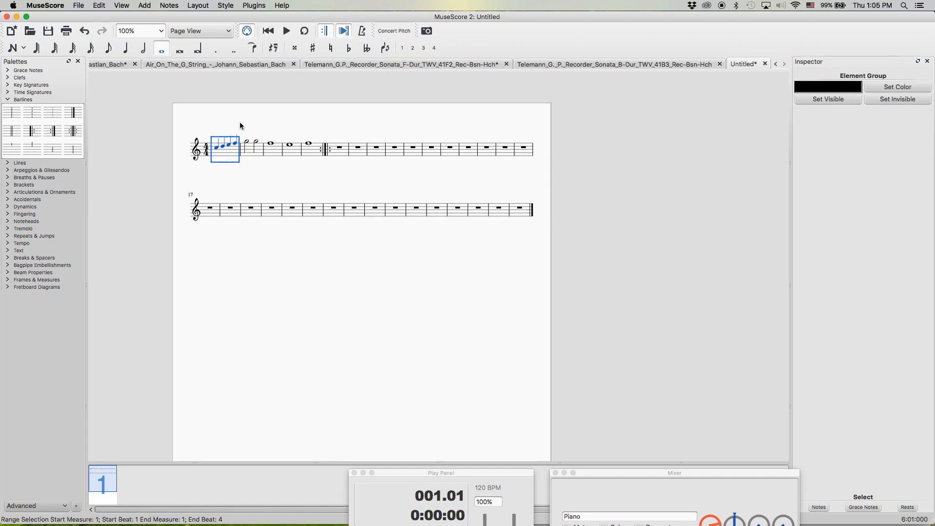
{"action": "left_click", "coordinate": [250, 152]}
{"action": "left_click", "coordinate": [223, 156]}
{"action": "left_click", "coordinate": [13, 49]}
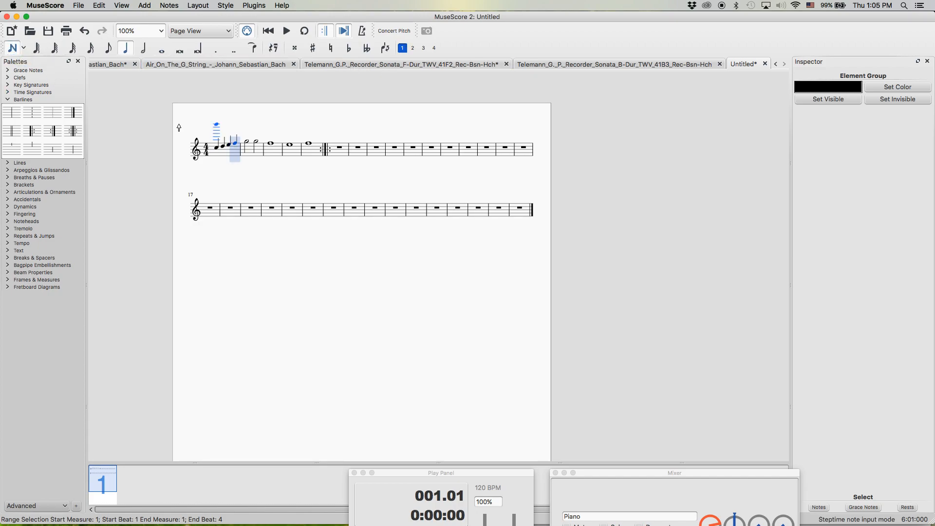
{"action": "left_click", "coordinate": [413, 48]}
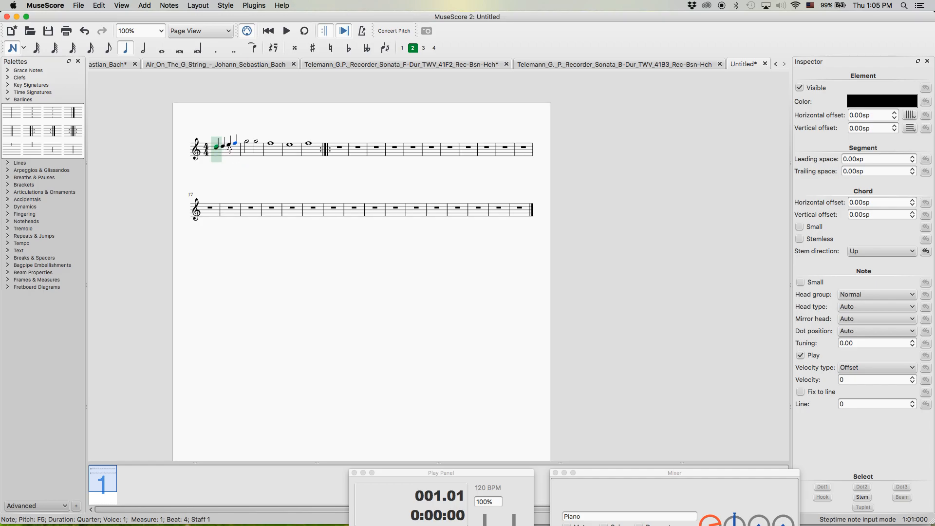
{"action": "left_click", "coordinate": [143, 47]}
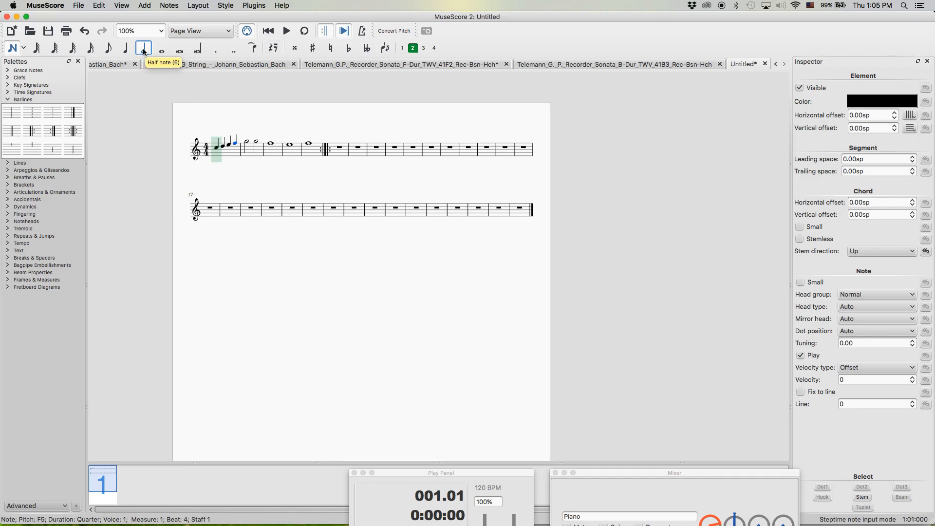
{"action": "left_click", "coordinate": [274, 47]}
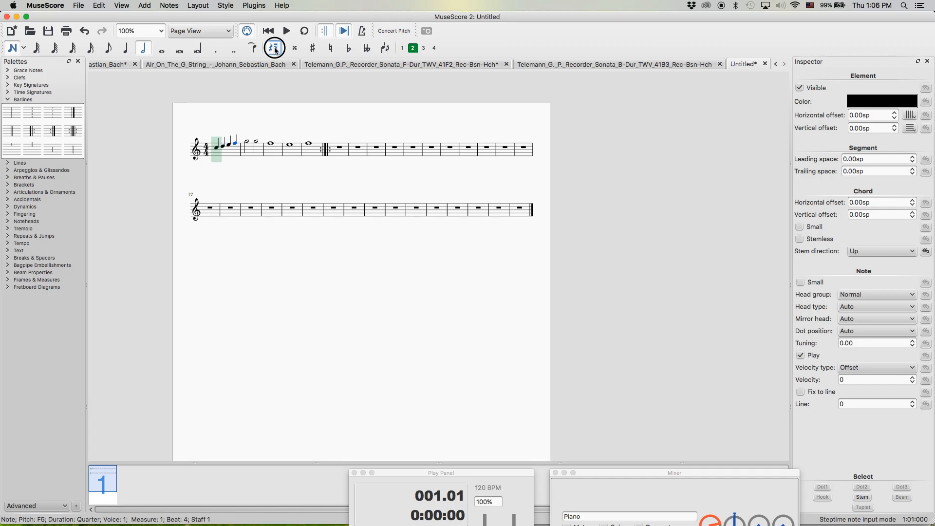
{"action": "left_click", "coordinate": [218, 161]}
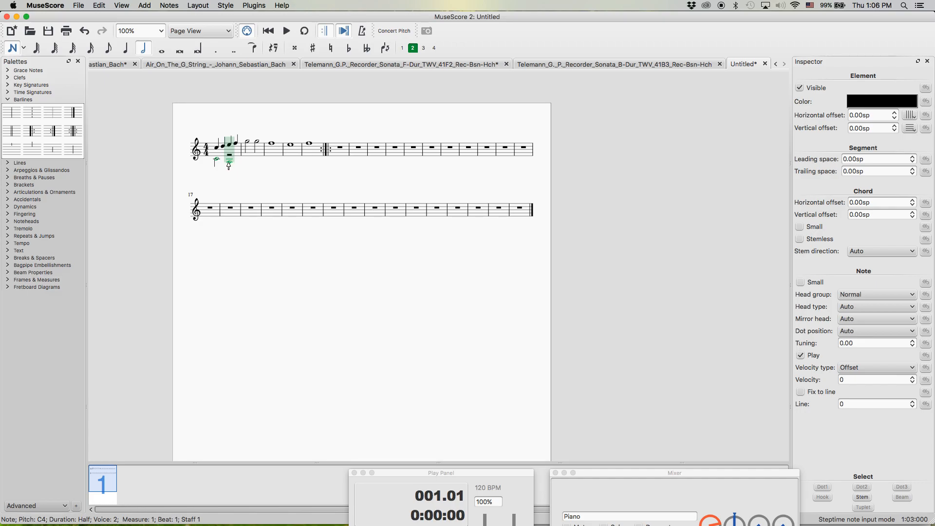
{"action": "left_click", "coordinate": [229, 161]}
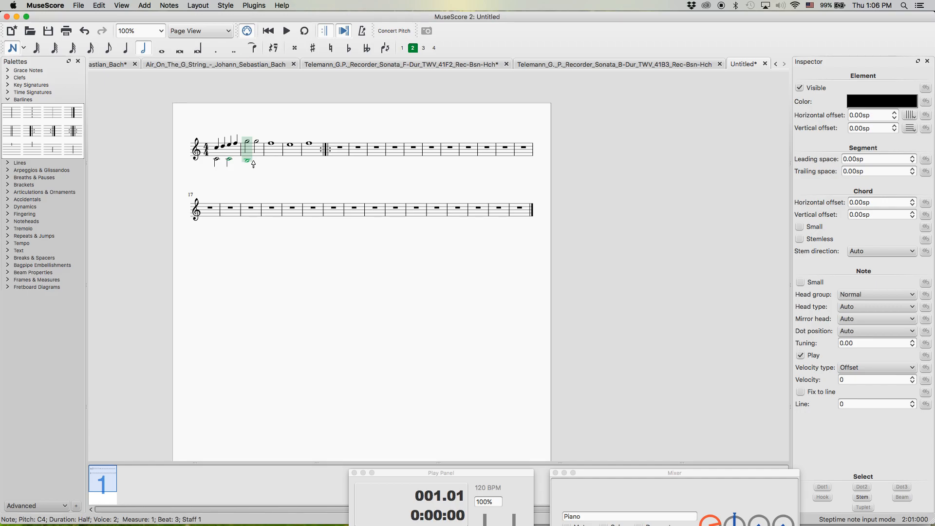
Step: Continue voice 2 with two E4 half notes in measure 2 and half notes D4 and A3 in measure 3
{"action": "left_click", "coordinate": [257, 160]}
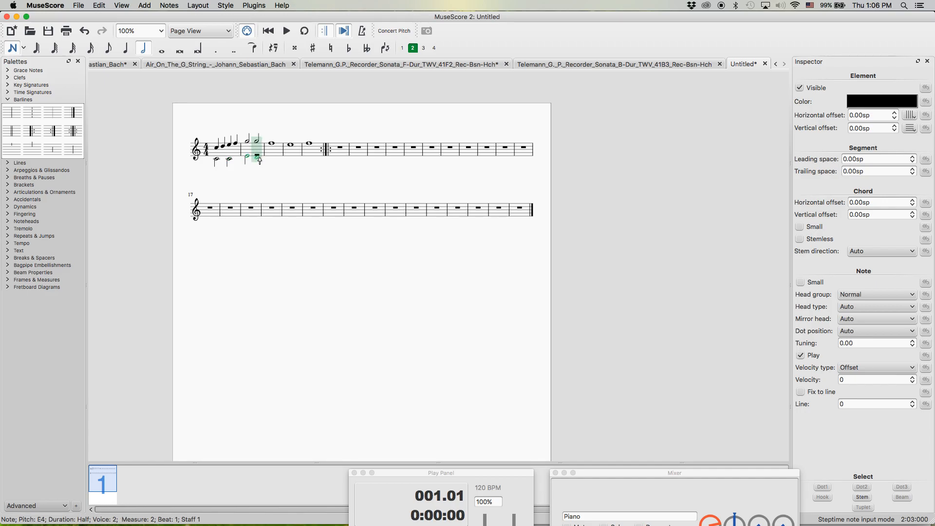
{"action": "left_click", "coordinate": [261, 160]}
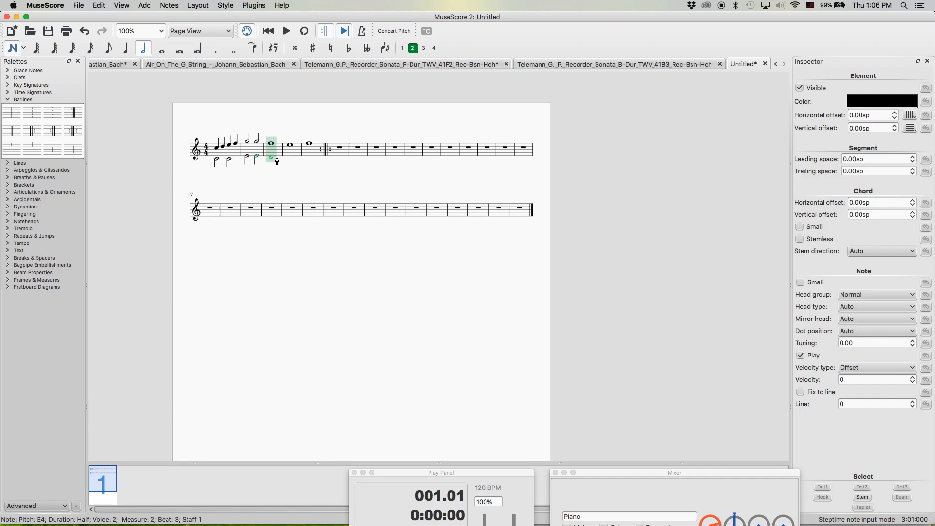
{"action": "left_click", "coordinate": [277, 161]}
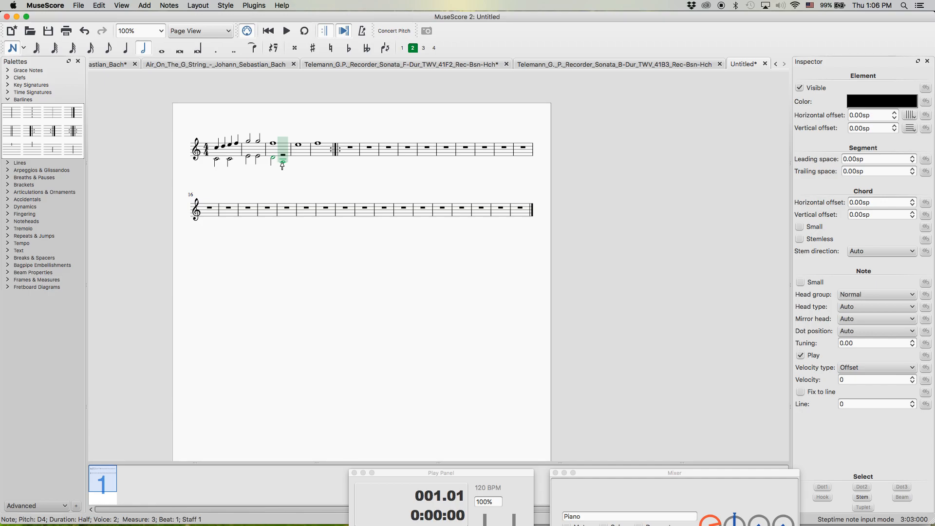
{"action": "left_click", "coordinate": [283, 166]}
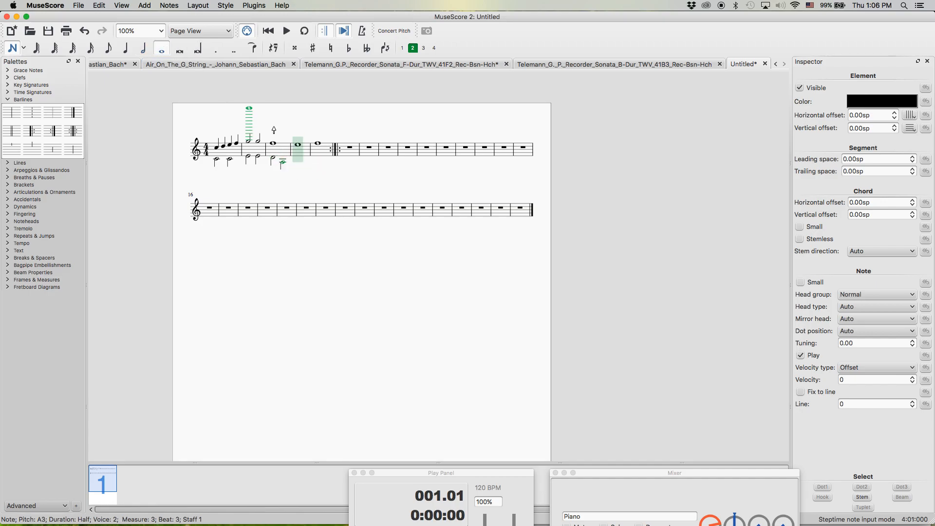
Step: Finish voice 2 with whole notes C4 in measure 4 and F4 in measure 5, and leave note input mode
{"action": "left_click", "coordinate": [303, 162]}
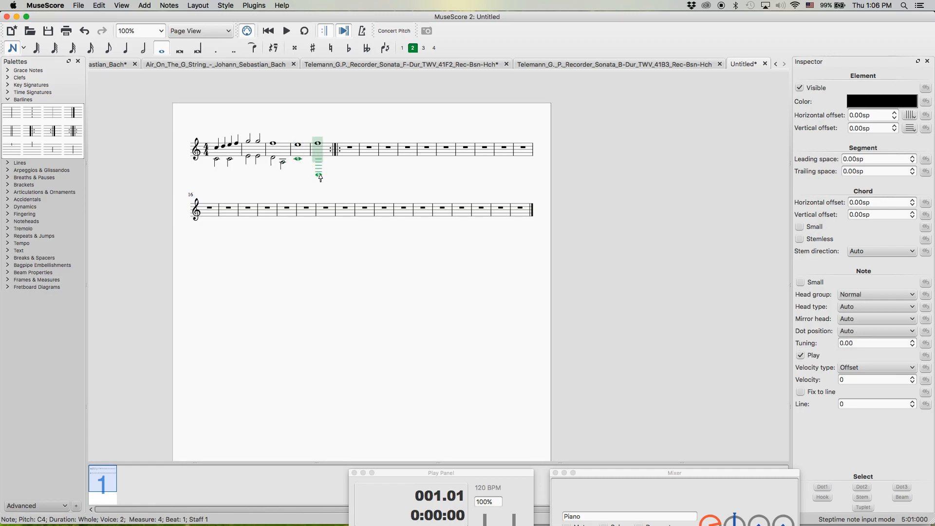
{"action": "left_click", "coordinate": [318, 155]}
{"action": "key", "text": "Escape"}
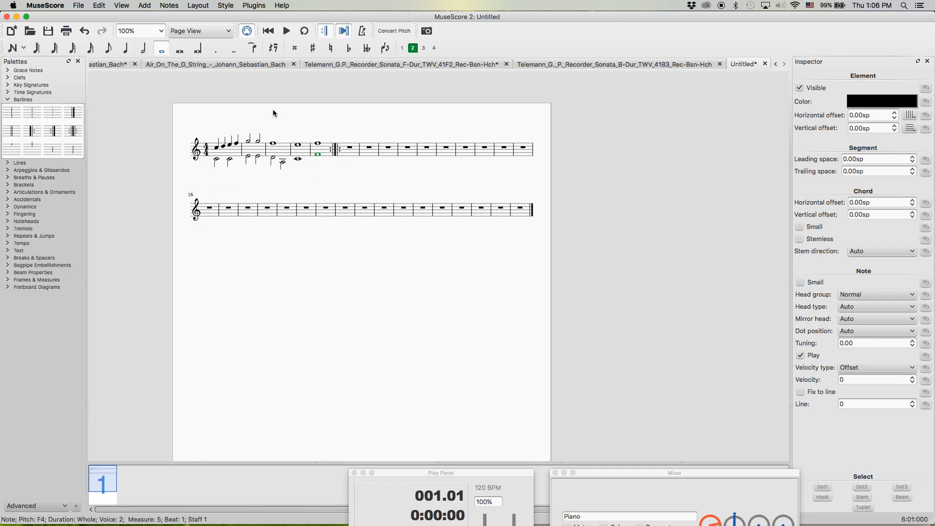
{"action": "key", "text": "Escape"}
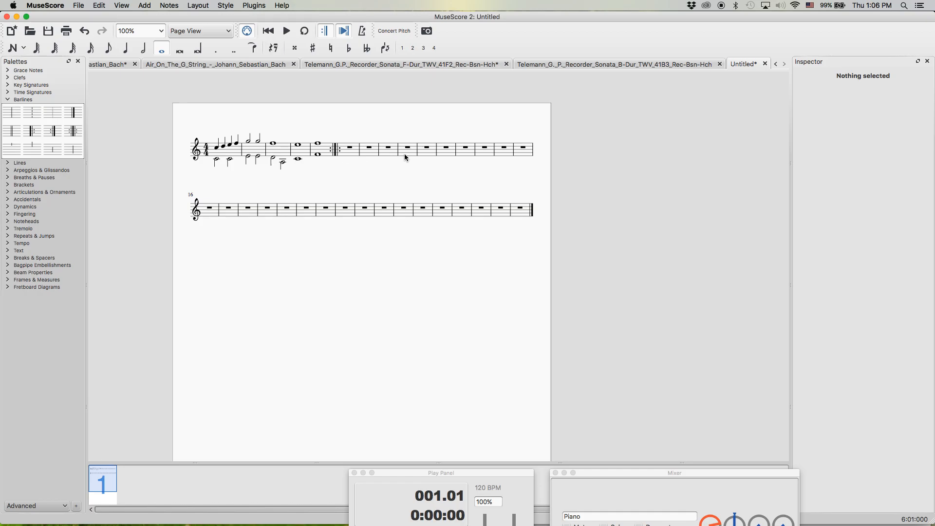
Step: Delete the last five empty measures of the score, measures 28 to 32
{"action": "left_click", "coordinate": [521, 216]}
{"action": "key", "text": "Escape"}
{"action": "left_click", "coordinate": [514, 213]}
{"action": "left_click", "coordinate": [442, 214], "text": "shift"}
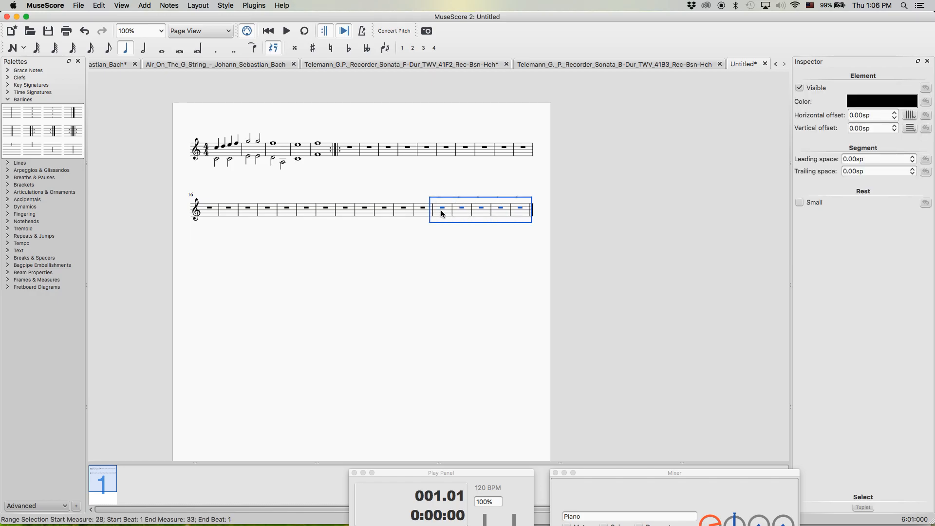
{"action": "key", "text": "ctrl+Delete"}
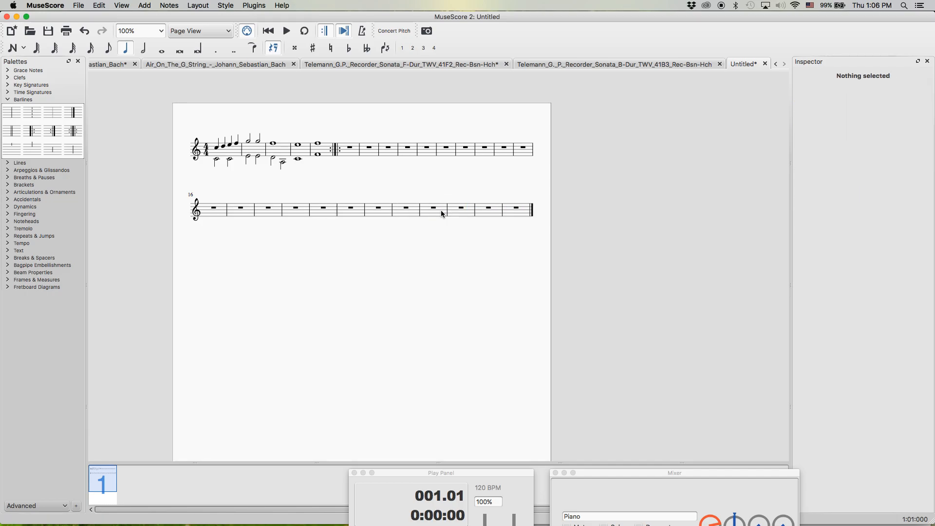
Step: Insert one empty measure before measure 26, the second-to-last measure
{"action": "left_click", "coordinate": [509, 214]}
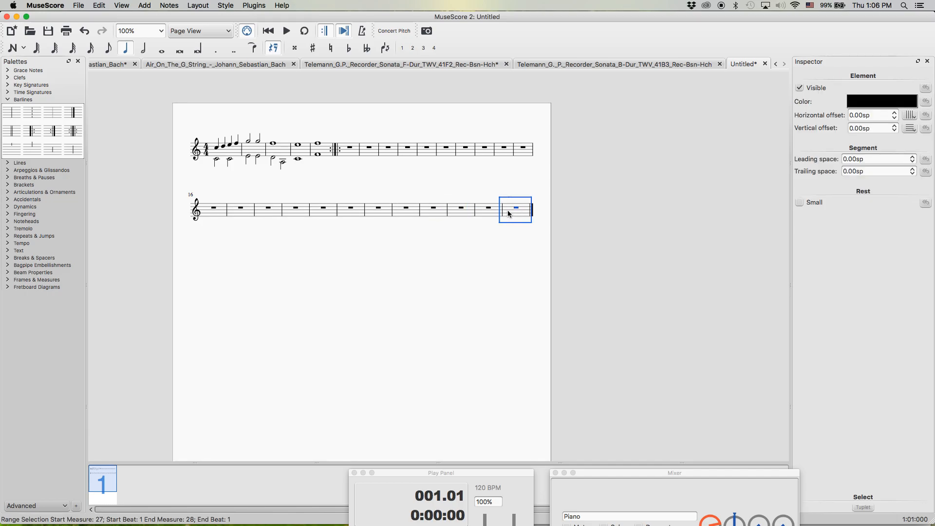
{"action": "left_click", "coordinate": [487, 215]}
{"action": "left_click", "coordinate": [487, 215], "text": "shift"}
{"action": "right_click", "coordinate": [490, 215]}
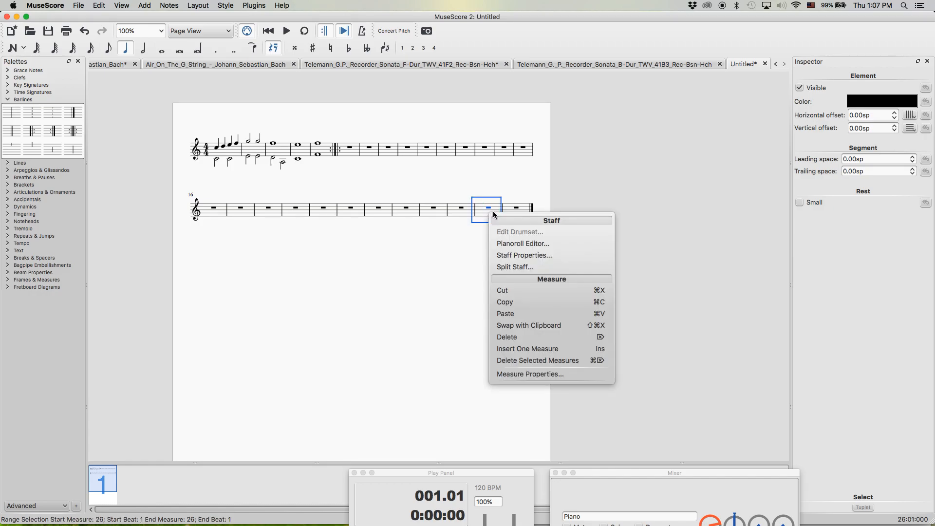
{"action": "left_click", "coordinate": [512, 350]}
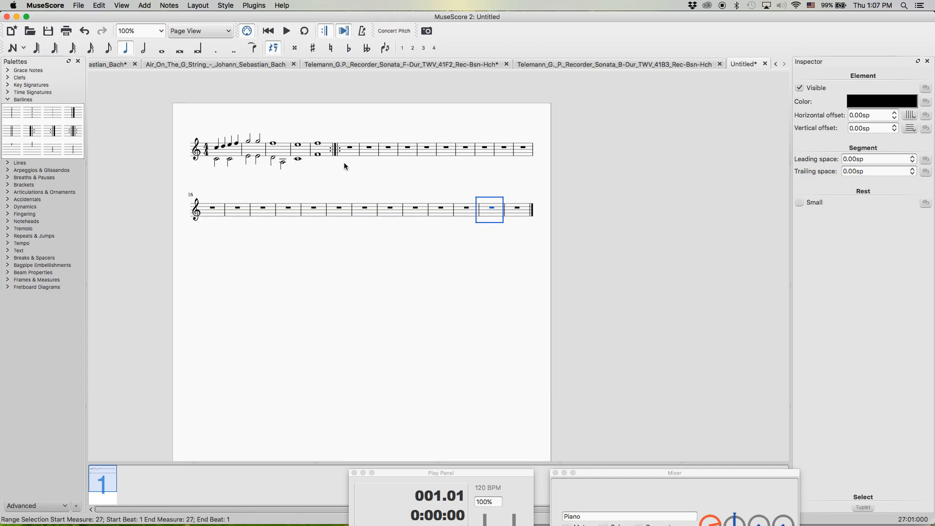
Step: Insert one empty measure before measure 4 and undo the insertion
{"action": "left_click", "coordinate": [323, 150]}
{"action": "left_click", "coordinate": [305, 147]}
{"action": "right_click", "coordinate": [305, 148]}
{"action": "left_click", "coordinate": [363, 286]}
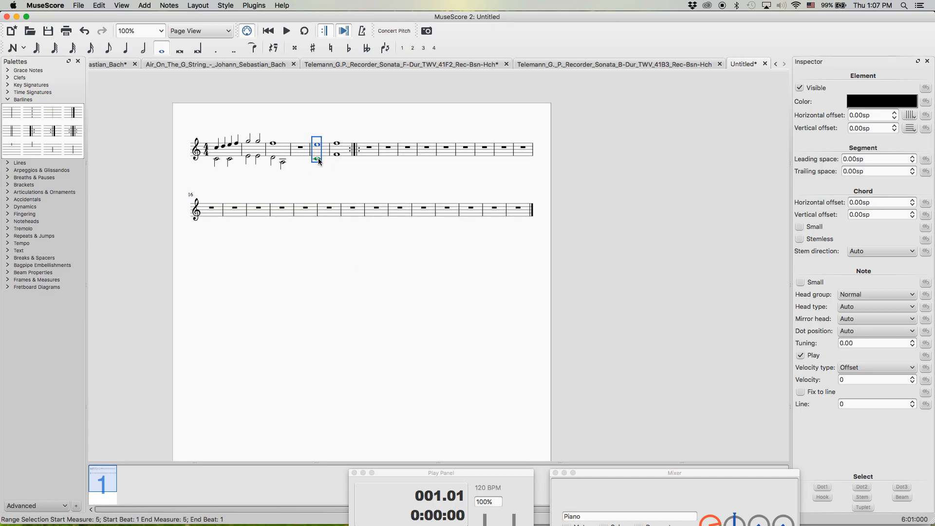
{"action": "left_click", "coordinate": [306, 123]}
{"action": "key", "text": "super+z"}
{"action": "left_click", "coordinate": [318, 118]}
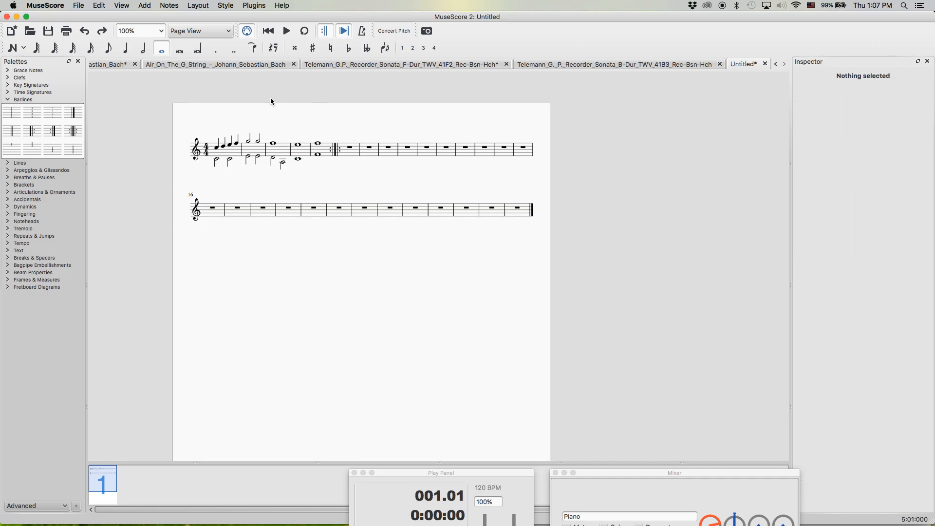
Step: Set up the insertion of 110 empty measures before measure 3, cancel it and clear the selection
{"action": "left_click", "coordinate": [305, 156]}
{"action": "left_click", "coordinate": [284, 152]}
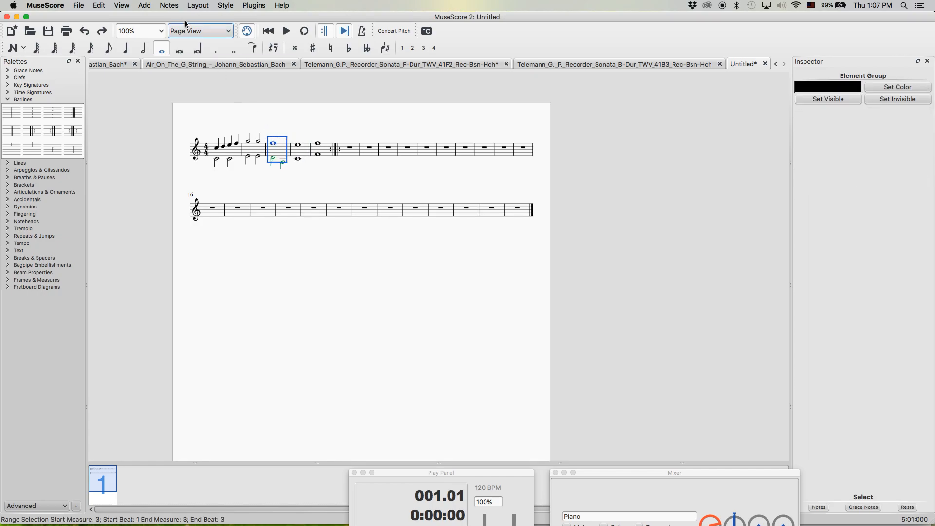
{"action": "left_click", "coordinate": [145, 5]}
{"action": "mouse_move", "coordinate": [170, 17]}
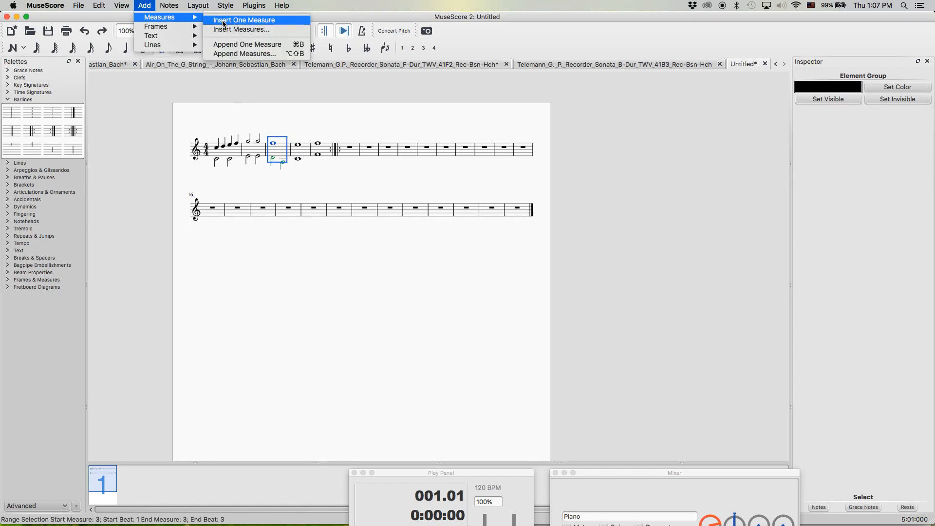
{"action": "left_click", "coordinate": [258, 29]}
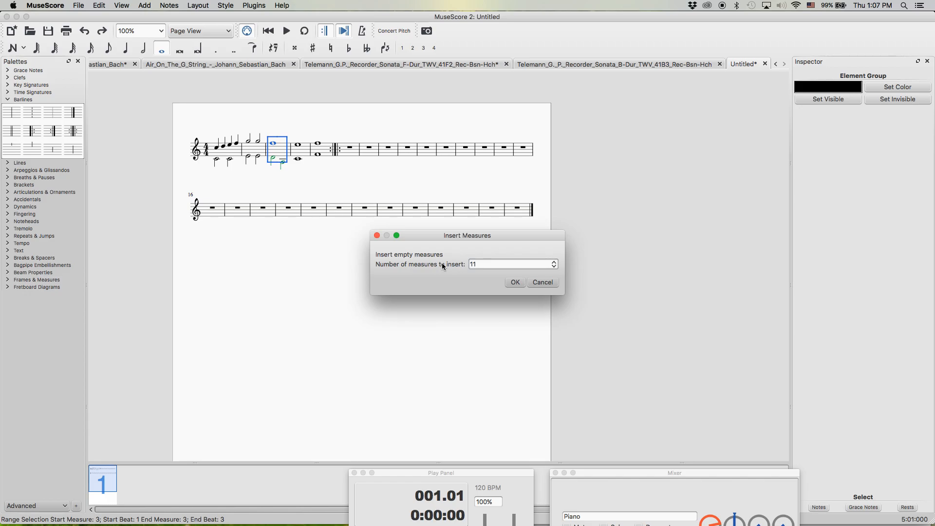
{"action": "left_click_drag", "start_coordinate": [500, 236], "coordinate": [547, 238]}
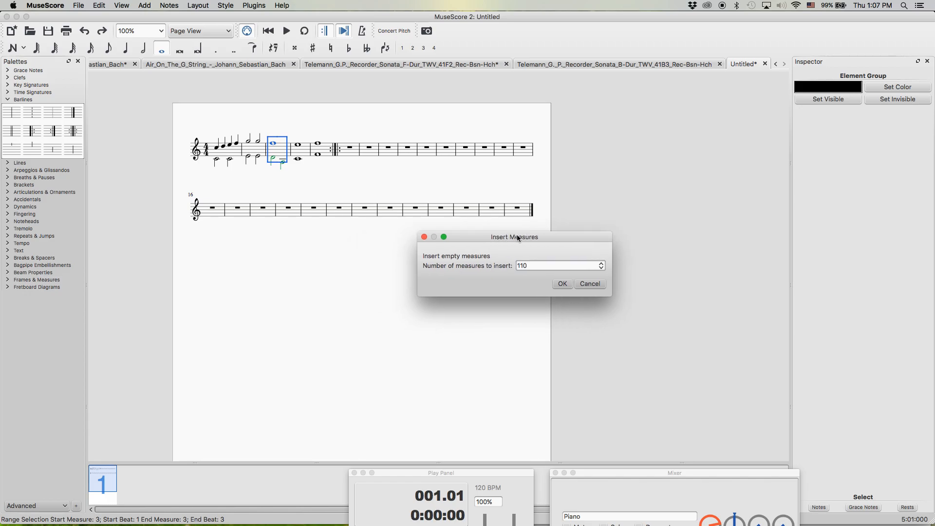
{"action": "left_click", "coordinate": [595, 285]}
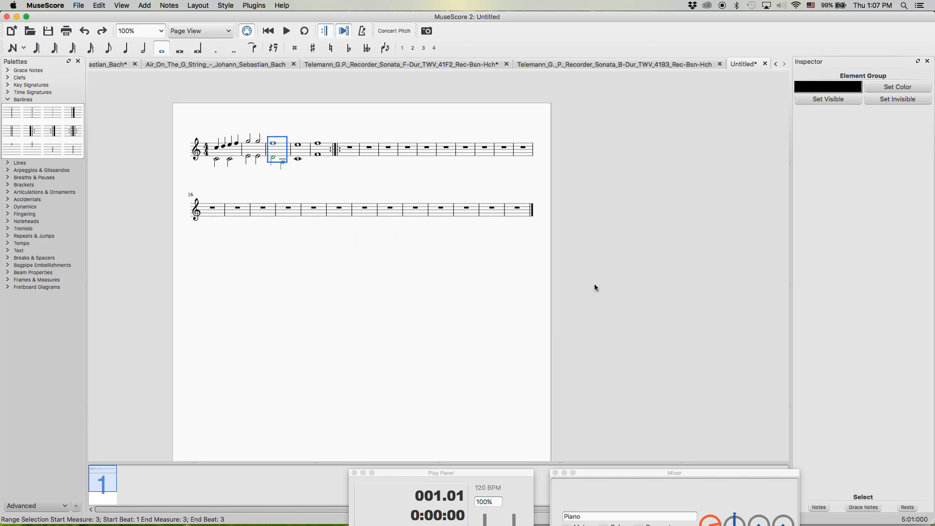
{"action": "left_click", "coordinate": [343, 189]}
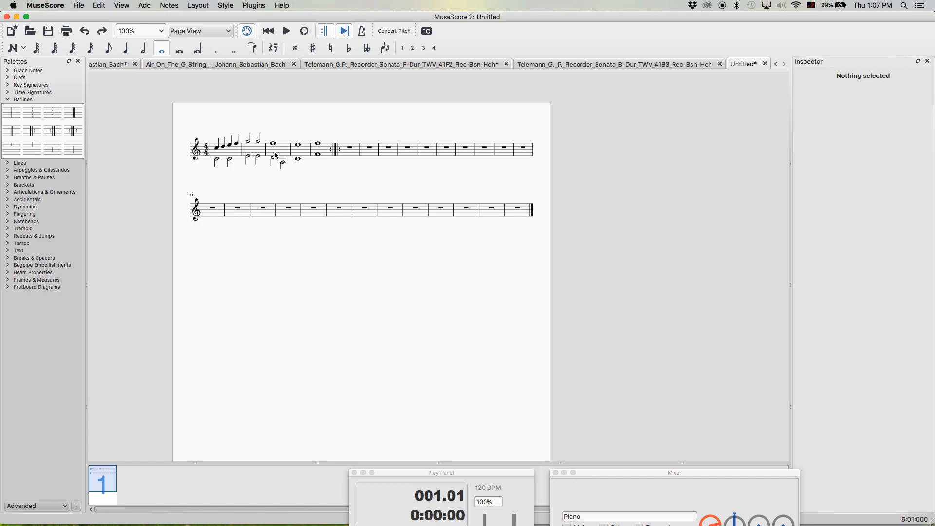
Step: Apply a 3/4 time signature at the start of the score and undo the change
{"action": "left_click", "coordinate": [8, 99]}
{"action": "left_click", "coordinate": [8, 93]}
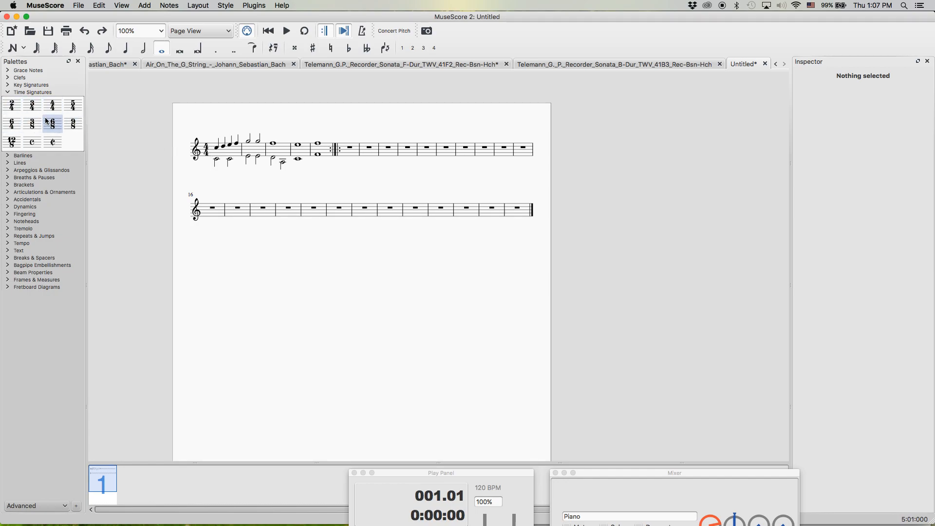
{"action": "left_click_drag", "start_coordinate": [32, 105], "coordinate": [209, 155]}
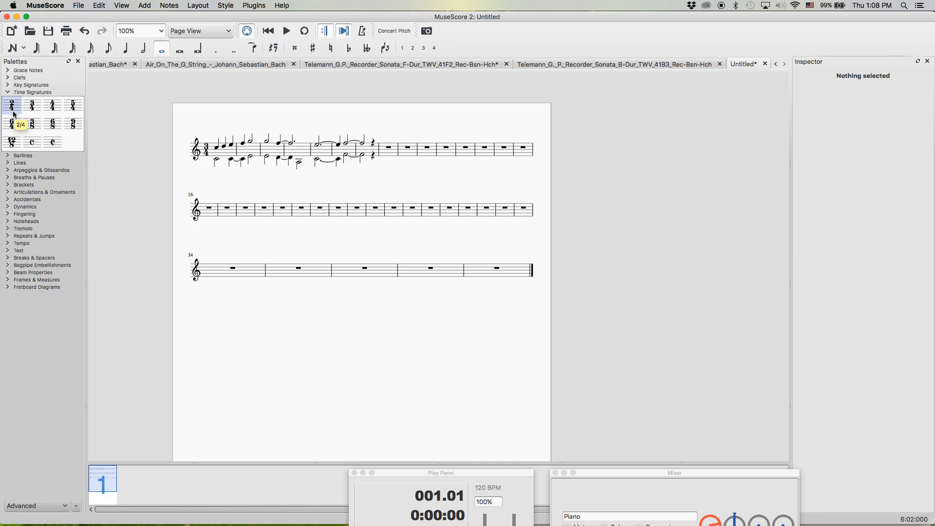
{"action": "key", "text": "super+z"}
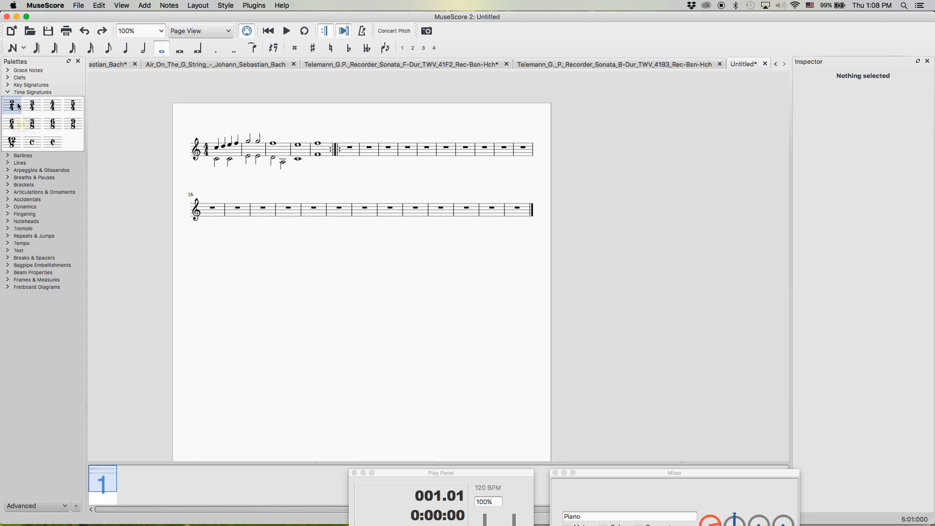
{"action": "left_click", "coordinate": [6, 92]}
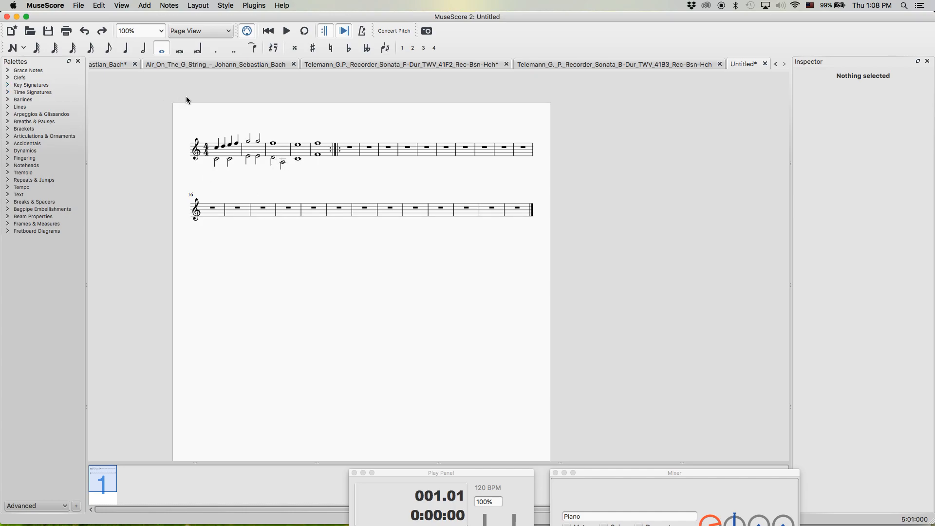
Step: Apply the one-sharp key signature at the start of the score and undo it
{"action": "scroll", "coordinate": [180, 101], "scroll_direction": "right", "scroll_amount": 2}
{"action": "scroll", "coordinate": [158, 95], "scroll_direction": "right", "scroll_amount": 2}
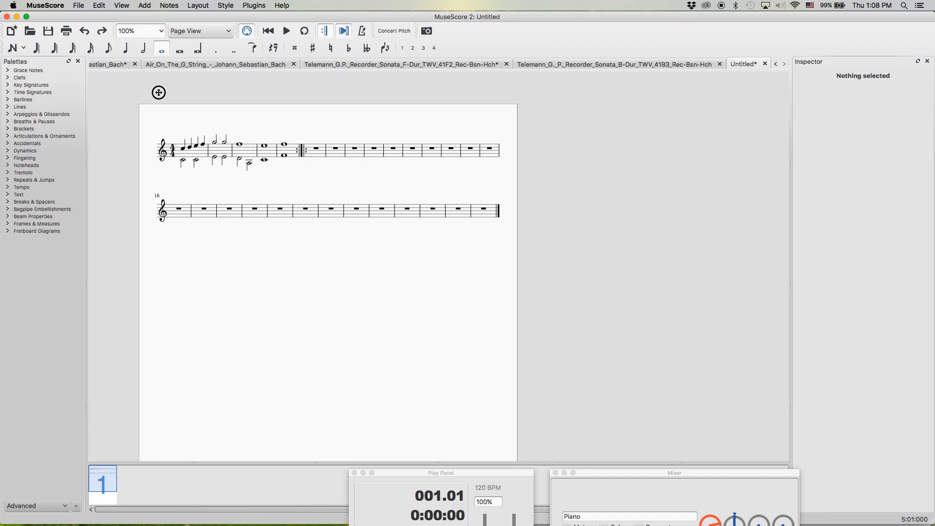
{"action": "left_click", "coordinate": [9, 85]}
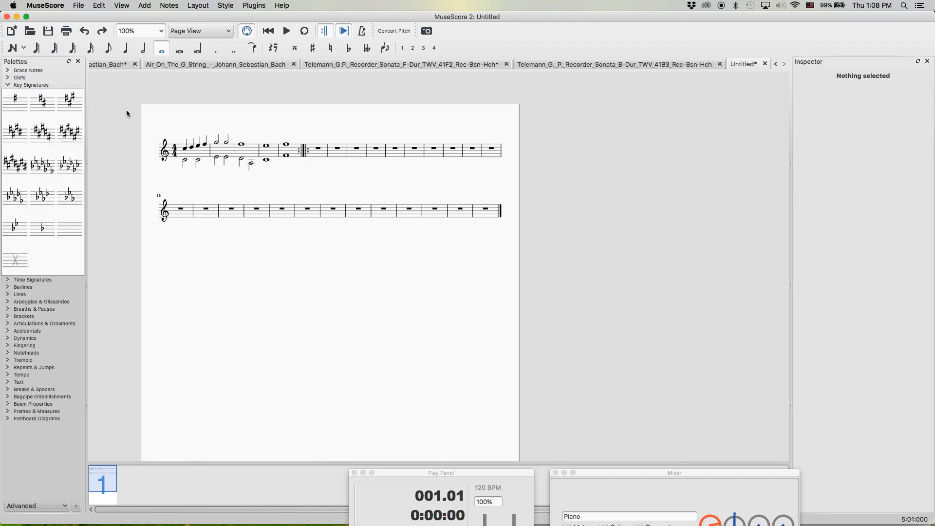
{"action": "scroll", "coordinate": [155, 91], "scroll_direction": "right", "scroll_amount": 2}
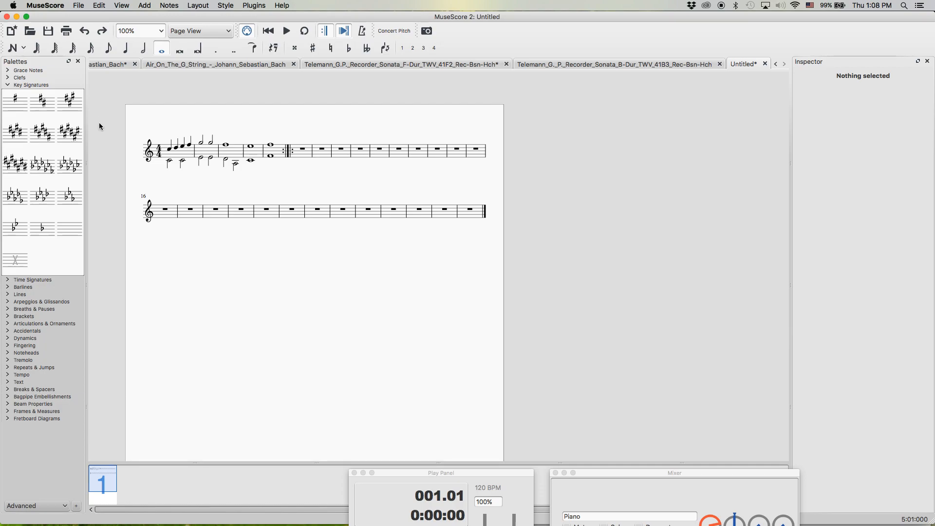
{"action": "mouse_move", "coordinate": [17, 100]}
{"action": "left_mouse_down"}
{"action": "mouse_move", "coordinate": [169, 141]}
{"action": "mouse_move", "coordinate": [167, 150]}
{"action": "left_mouse_up"}
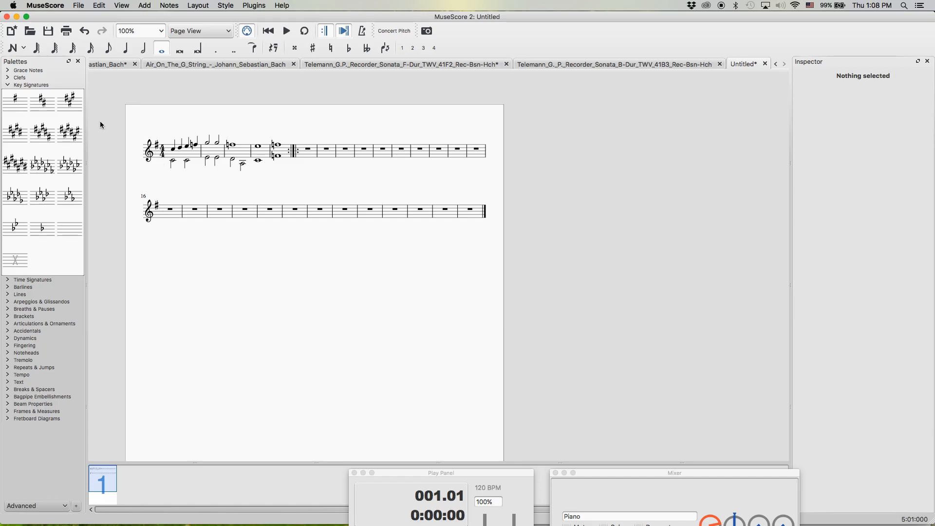
{"action": "key", "text": "super+z"}
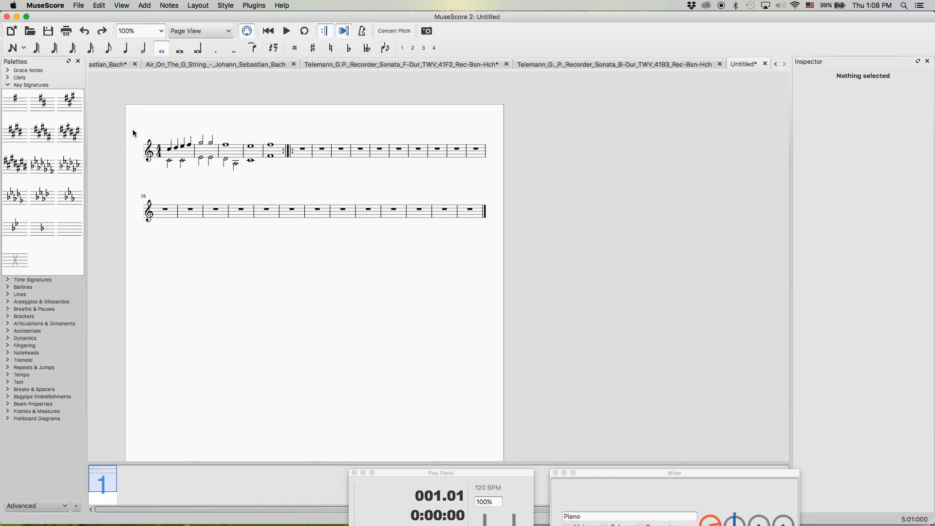
{"action": "left_click", "coordinate": [8, 85]}
Step: Replace the opening treble clef with a bass clef and undo the replacement
{"action": "left_click", "coordinate": [8, 77]}
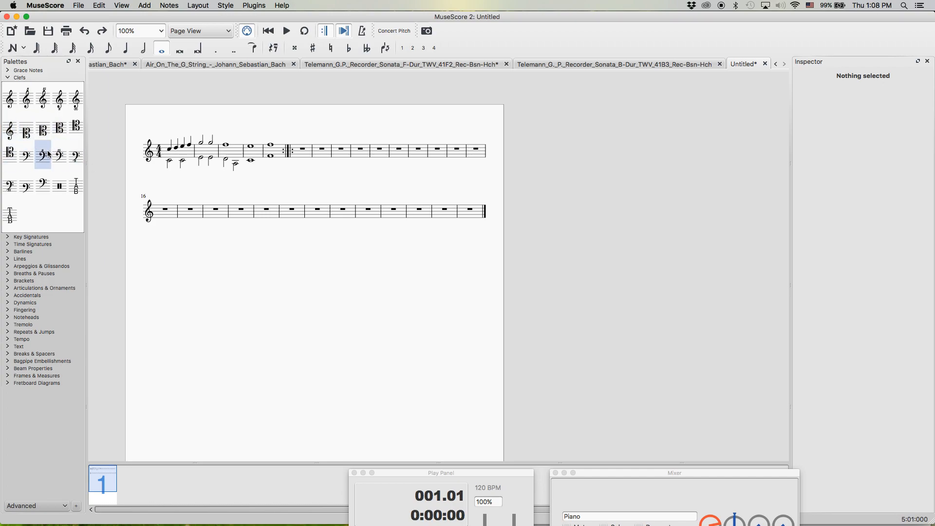
{"action": "left_click_drag", "start_coordinate": [29, 159], "coordinate": [151, 155]}
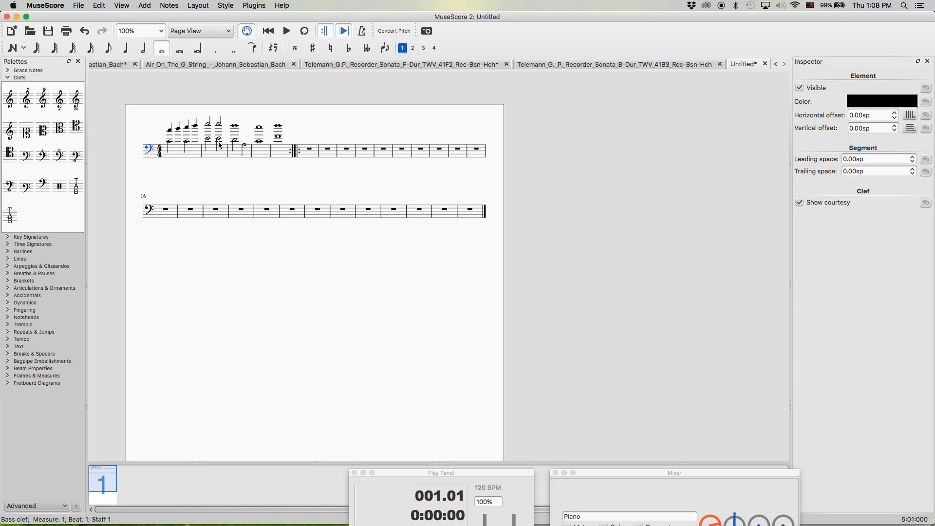
{"action": "left_click", "coordinate": [153, 172]}
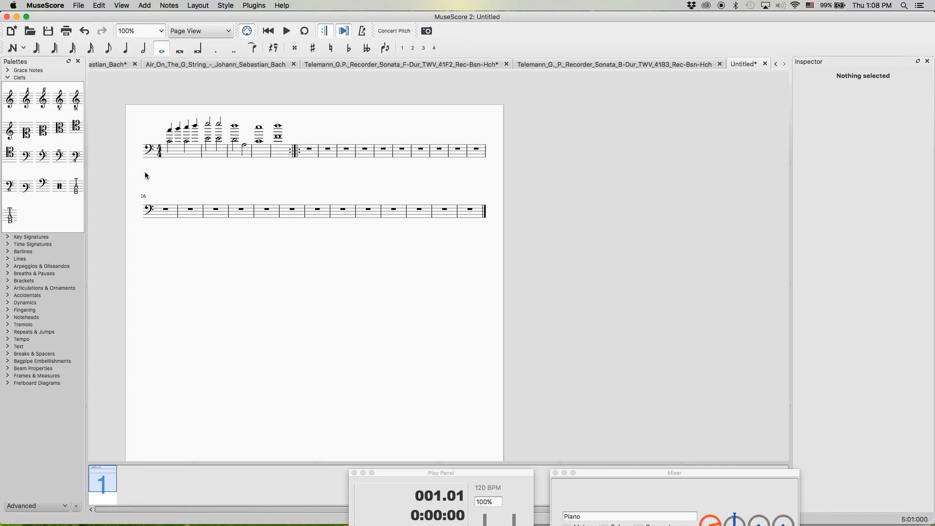
{"action": "key", "text": "super+z"}
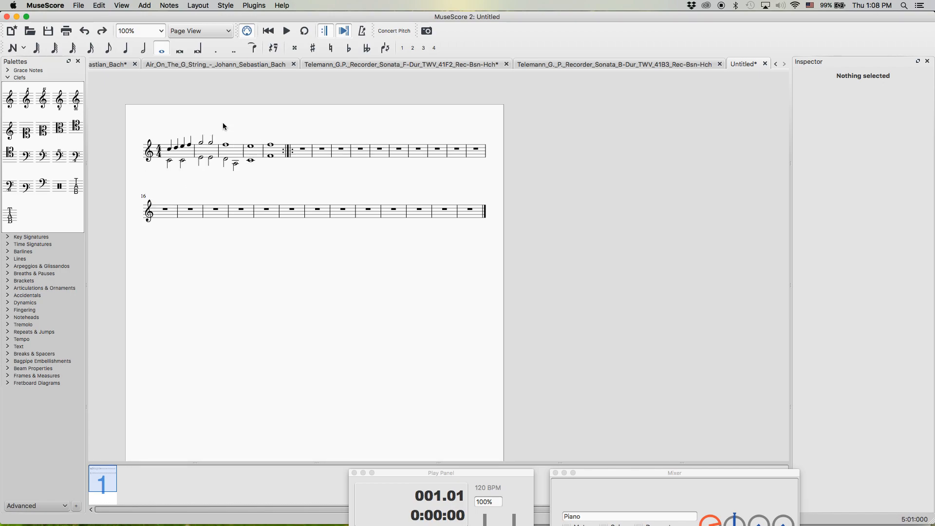
{"action": "left_click", "coordinate": [8, 79]}
{"action": "left_click", "coordinate": [9, 71]}
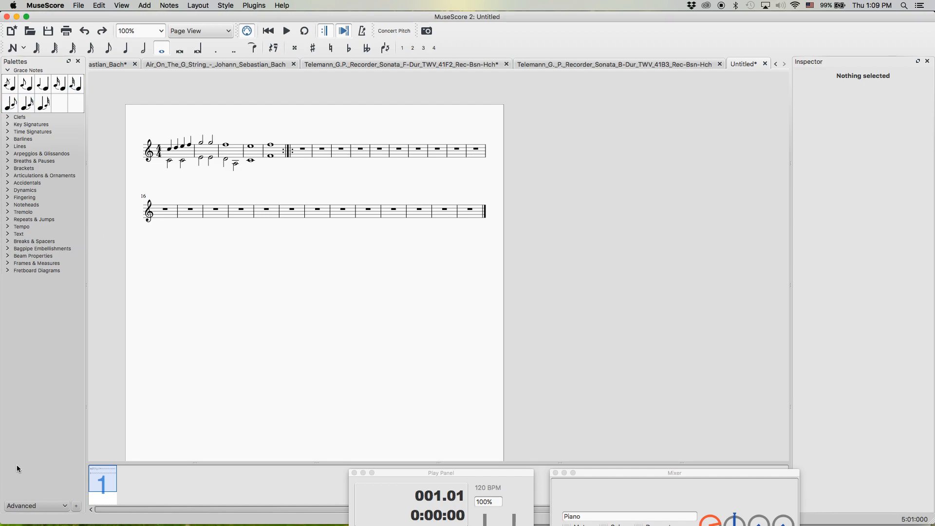
{"action": "left_click", "coordinate": [48, 507]}
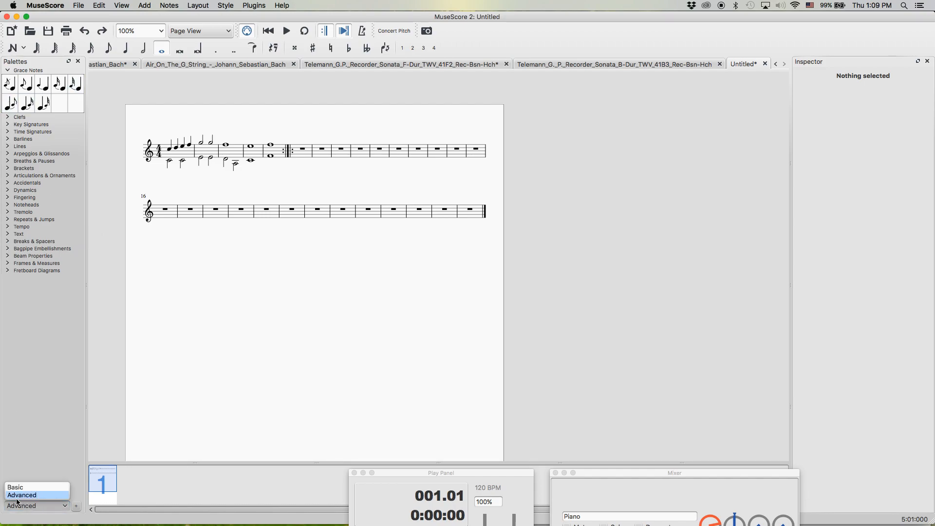
{"action": "left_click", "coordinate": [62, 458]}
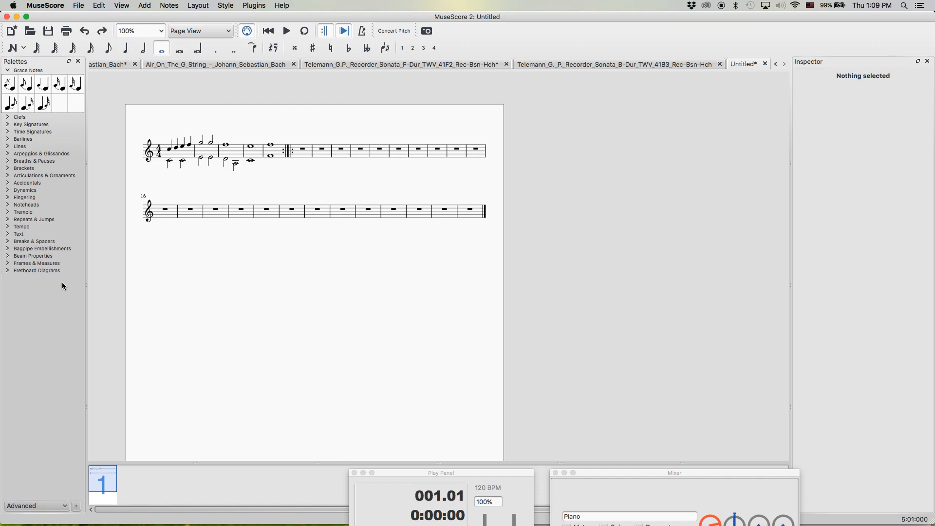
{"action": "left_click", "coordinate": [8, 71]}
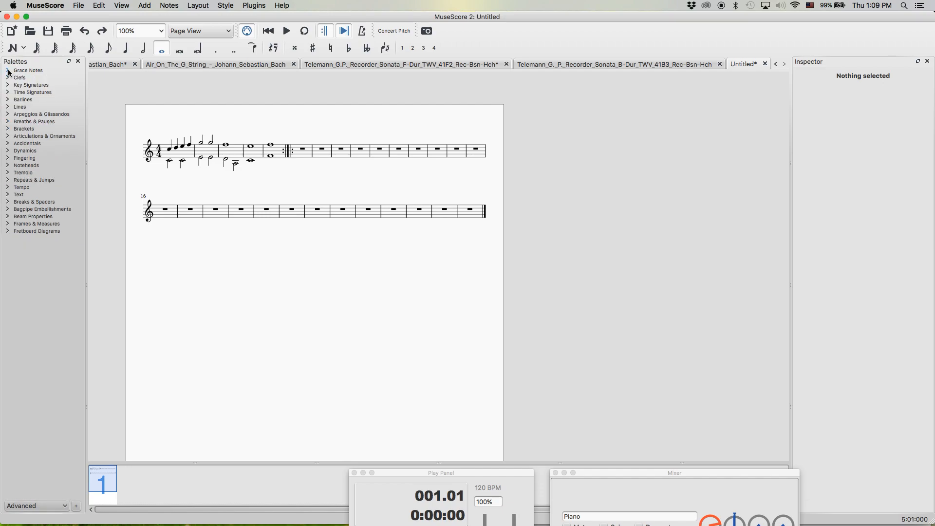
{"action": "left_click", "coordinate": [10, 114]}
{"action": "left_click", "coordinate": [9, 114]}
Step: Place a comma breath mark at the start of measure 3 and undo the placement
{"action": "left_click", "coordinate": [8, 122]}
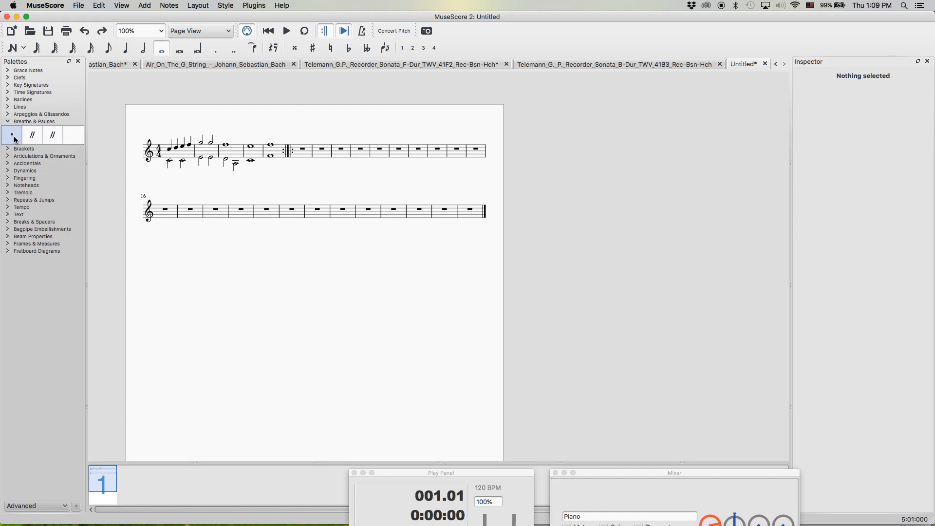
{"action": "left_click_drag", "start_coordinate": [13, 139], "coordinate": [211, 149]}
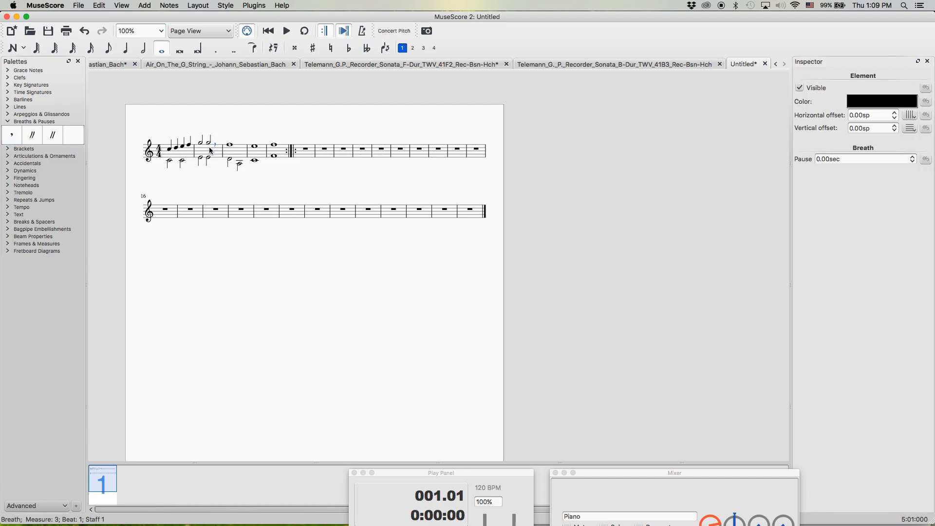
{"action": "key", "text": "super+z"}
Step: Add a comma breath mark at beat 3 of measure 2, raised about 4 sp above its default position, and delete it
{"action": "left_click_drag", "start_coordinate": [11, 135], "coordinate": [198, 146]}
{"action": "left_click", "coordinate": [212, 153]}
{"action": "key", "text": "Escape"}
{"action": "left_click", "coordinate": [209, 145]}
{"action": "left_click_drag", "start_coordinate": [209, 148], "coordinate": [212, 136]}
{"action": "left_click", "coordinate": [222, 122]}
{"action": "left_click", "coordinate": [210, 131]}
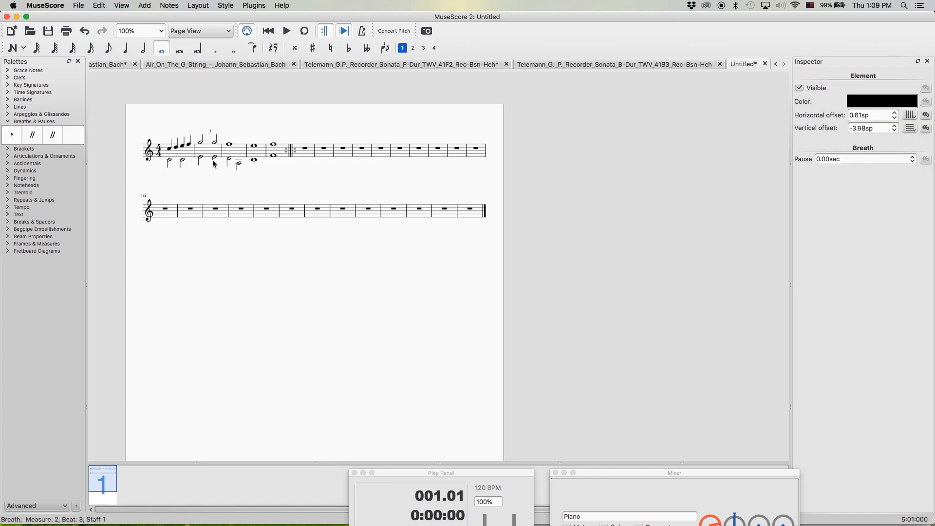
{"action": "key", "text": "Delete"}
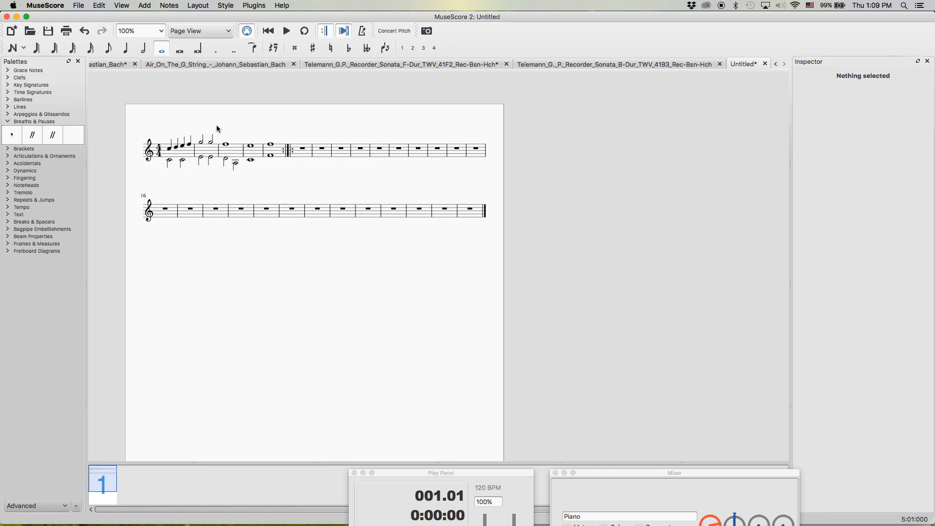
{"action": "left_click", "coordinate": [8, 122]}
{"action": "left_click", "coordinate": [8, 129]}
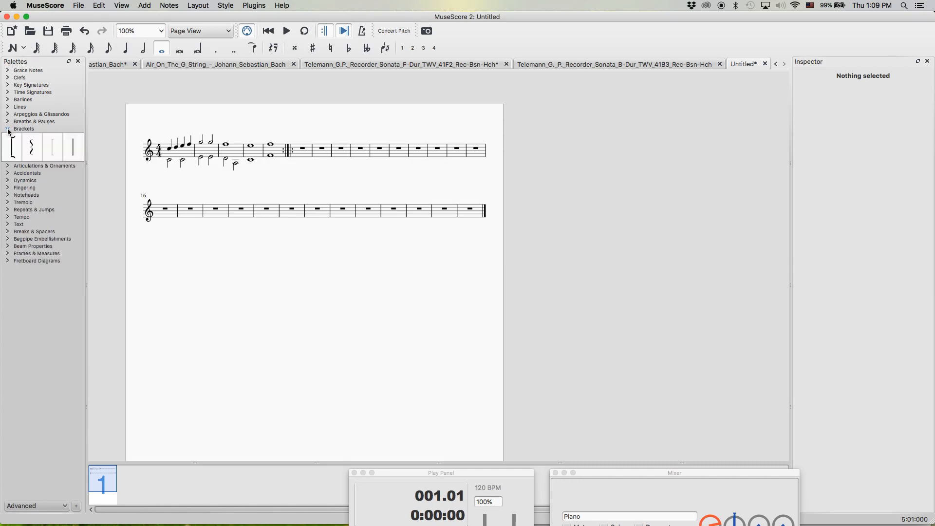
{"action": "left_click", "coordinate": [9, 130]}
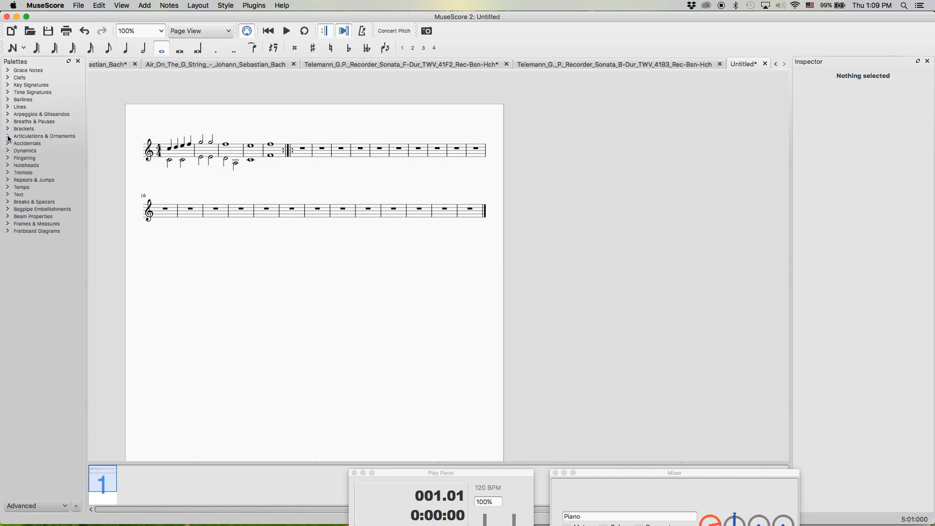
{"action": "left_click", "coordinate": [8, 136]}
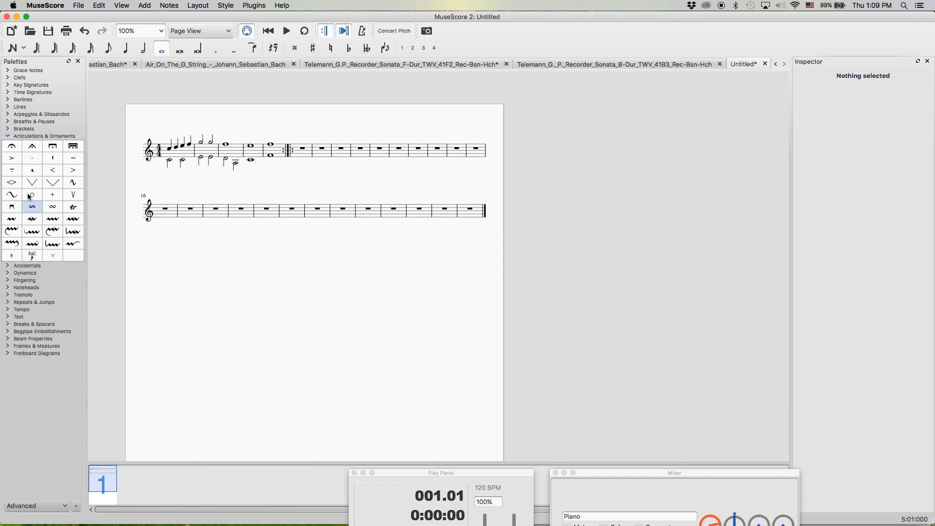
{"action": "left_click", "coordinate": [6, 138]}
{"action": "left_click", "coordinate": [8, 144]}
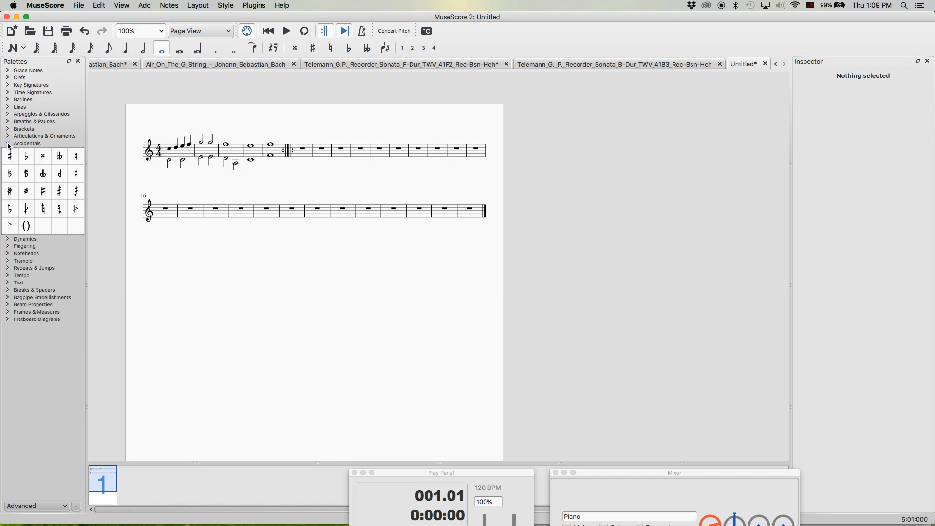
{"action": "left_click", "coordinate": [8, 144]}
Step: Add a pp dynamic below the start of measure 1 and briefly play the score from its first note
{"action": "left_click", "coordinate": [8, 151]}
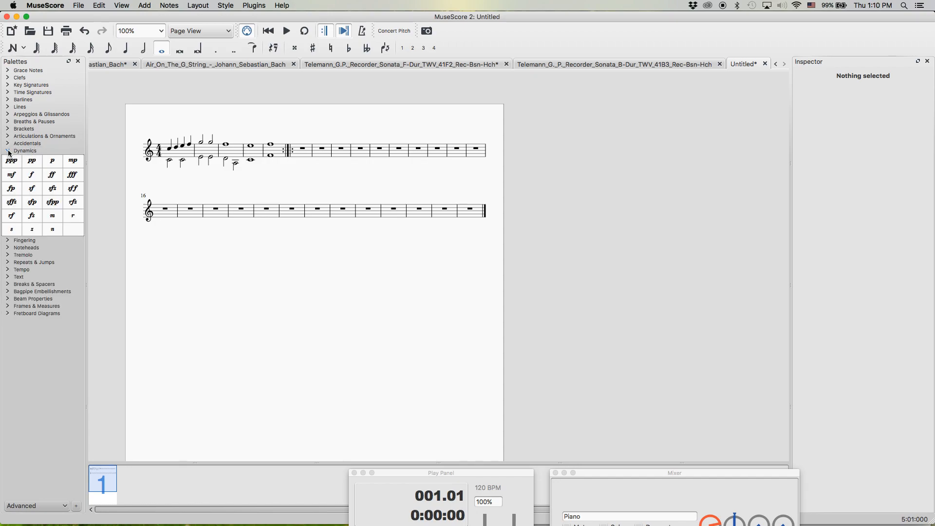
{"action": "left_click_drag", "start_coordinate": [32, 161], "coordinate": [158, 173]}
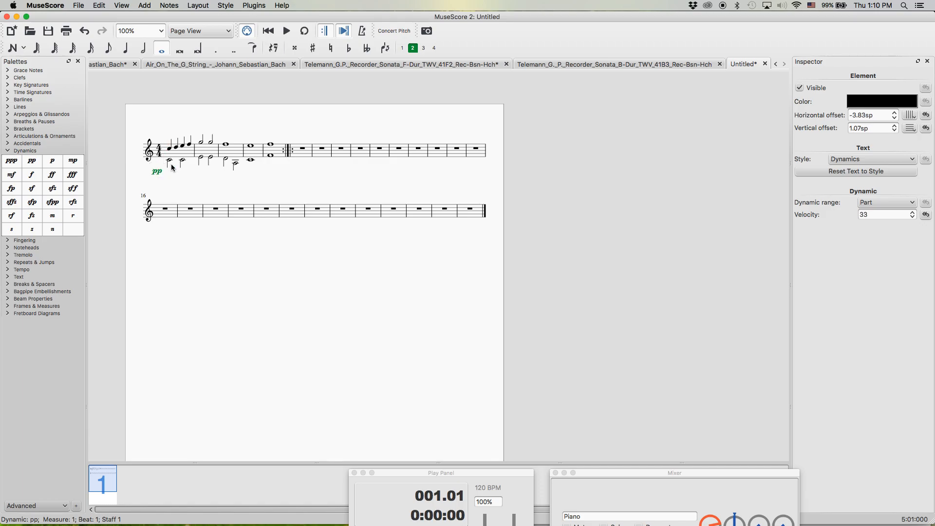
{"action": "left_click", "coordinate": [169, 149]}
{"action": "key", "text": "space"}
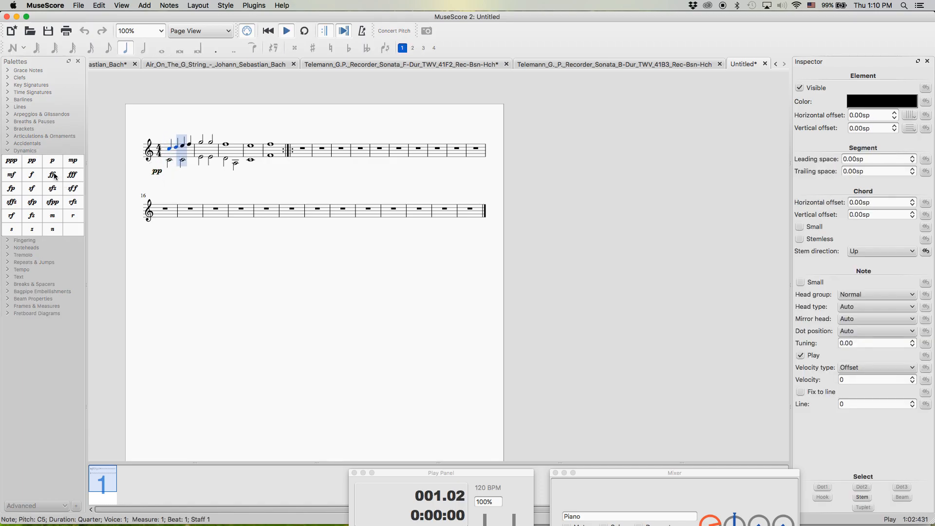
{"action": "key", "text": "space"}
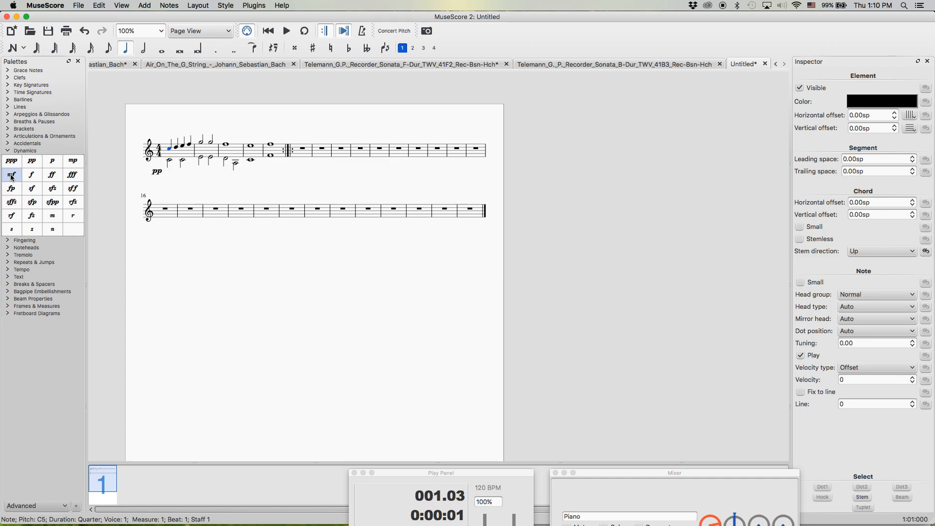
Step: Add an ff dynamic below the first beat of measure 3 and play the score from its first note
{"action": "left_click_drag", "start_coordinate": [52, 175], "coordinate": [226, 162]}
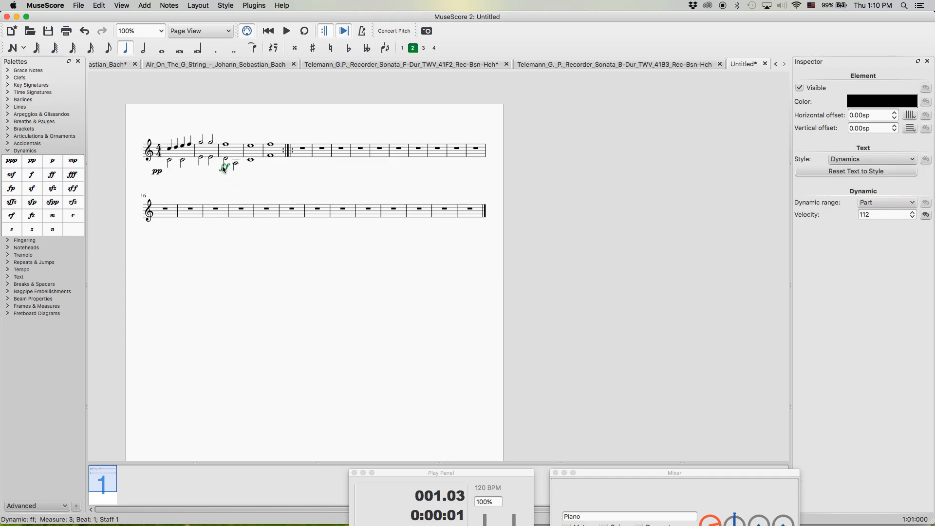
{"action": "left_click", "coordinate": [171, 153]}
{"action": "key", "text": "space"}
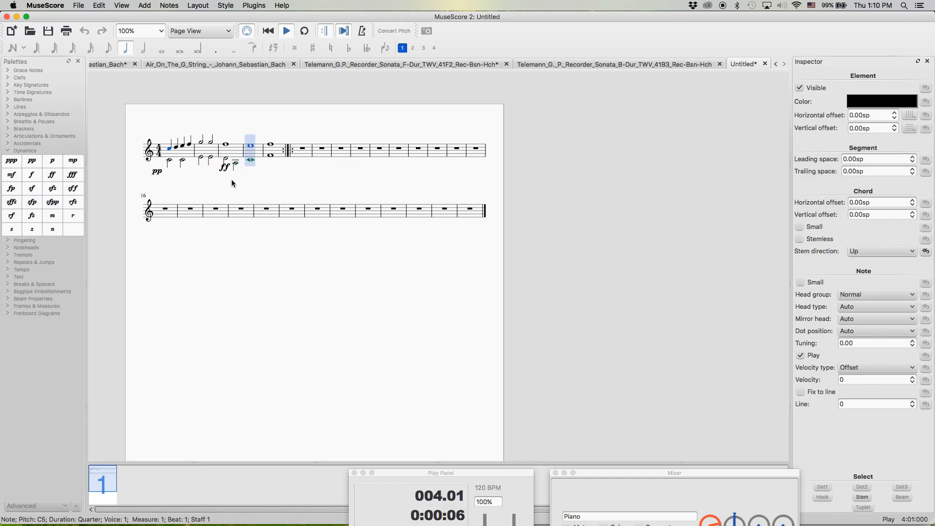
Step: Delete the ff dynamic in measure 3 and the pp dynamic in measure 1
{"action": "left_click", "coordinate": [225, 167]}
{"action": "key", "text": "Delete"}
{"action": "left_click", "coordinate": [156, 173]}
{"action": "key", "text": "Delete"}
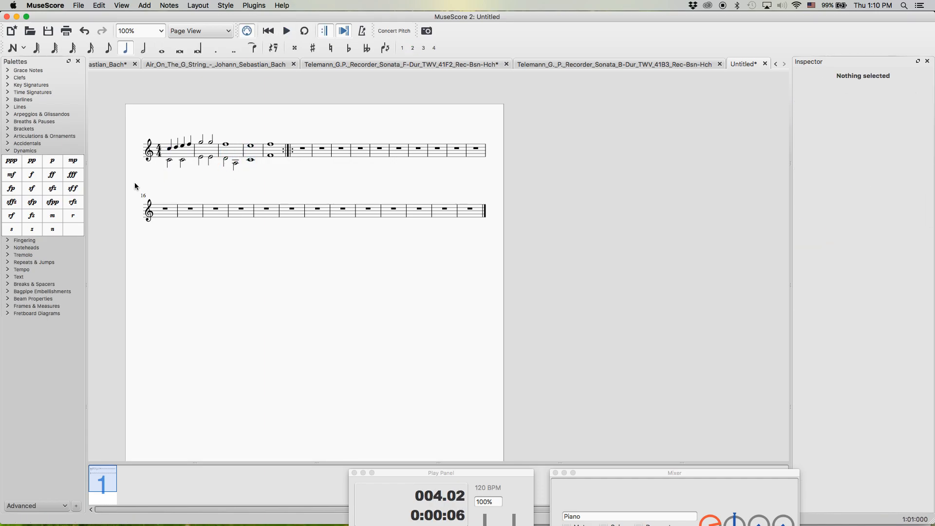
{"action": "left_click", "coordinate": [6, 150]}
{"action": "left_click", "coordinate": [8, 158]}
{"action": "left_click", "coordinate": [7, 157]}
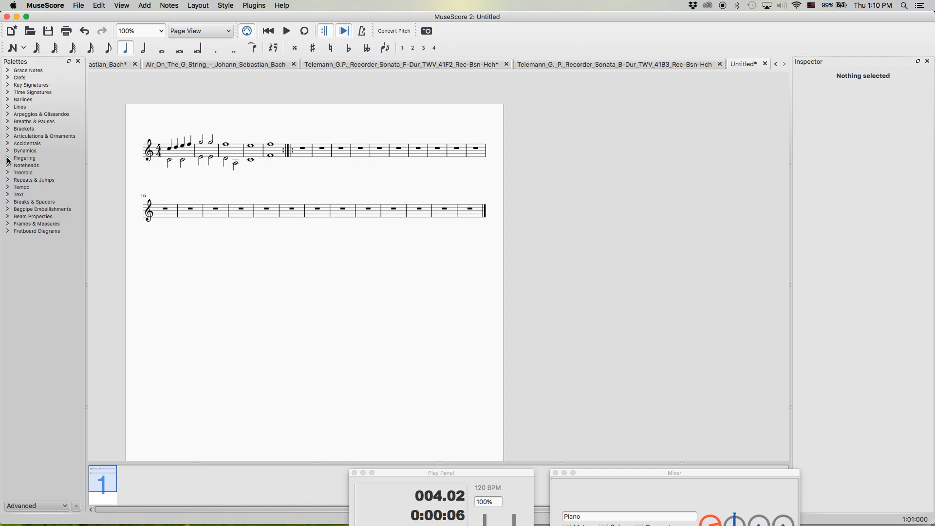
{"action": "left_click", "coordinate": [7, 165]}
{"action": "left_click", "coordinate": [8, 166]}
{"action": "left_click", "coordinate": [8, 181]}
{"action": "left_click", "coordinate": [8, 181]}
Step: Add a quarter note = 80 tempo marking above the start of measure 1
{"action": "left_click", "coordinate": [8, 187]}
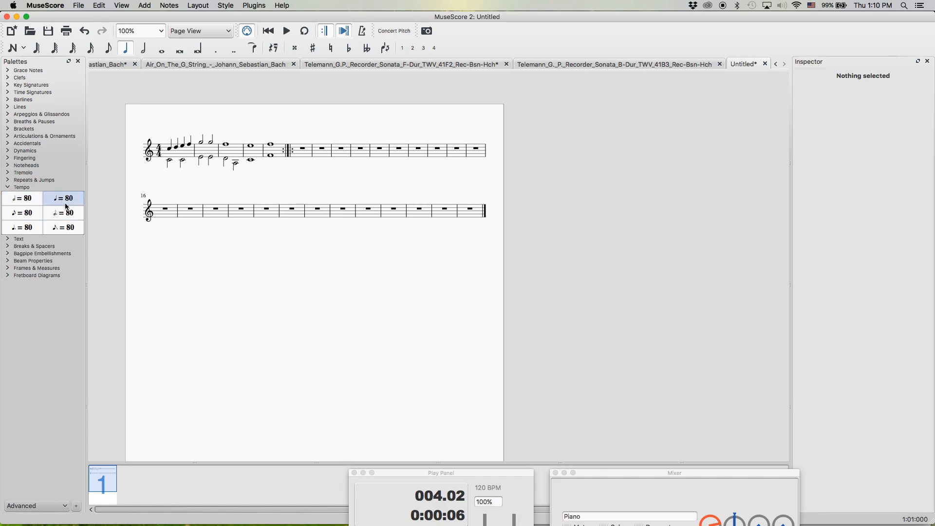
{"action": "left_click_drag", "start_coordinate": [56, 202], "coordinate": [164, 137]}
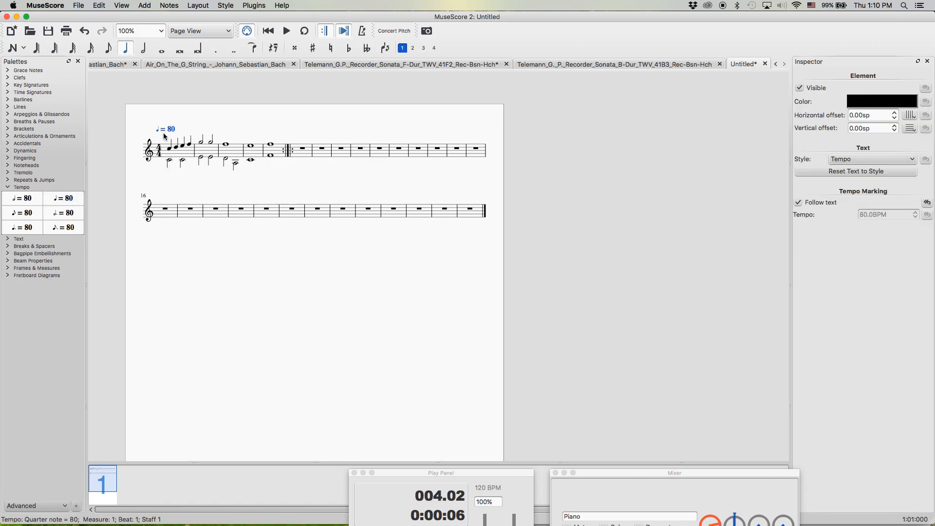
Step: Briefly play the score from the first note of measure 1 to hear the quarter note = 80 tempo
{"action": "left_click", "coordinate": [171, 148]}
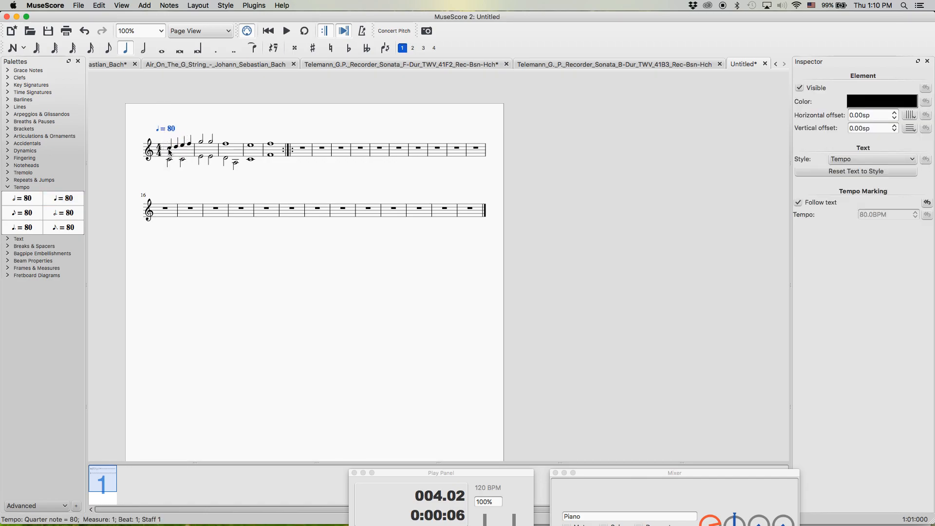
{"action": "key", "text": "space"}
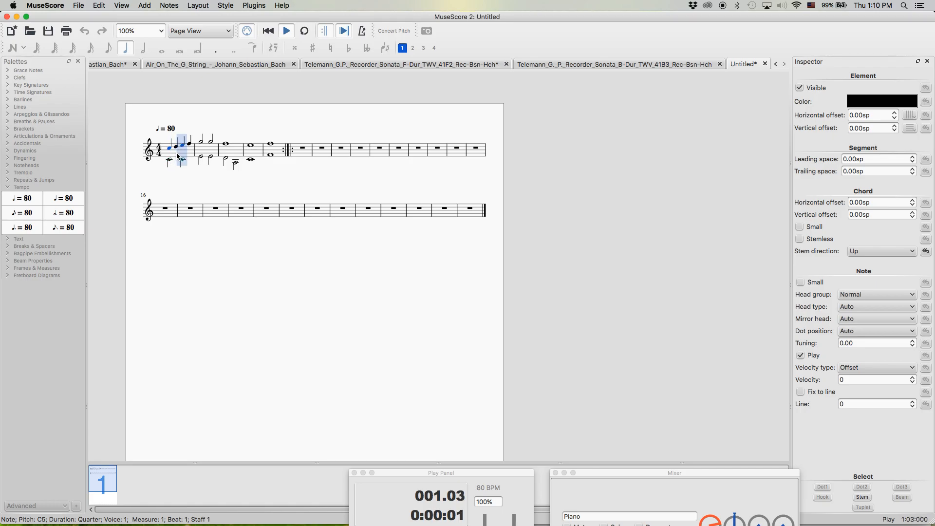
{"action": "key", "text": "space"}
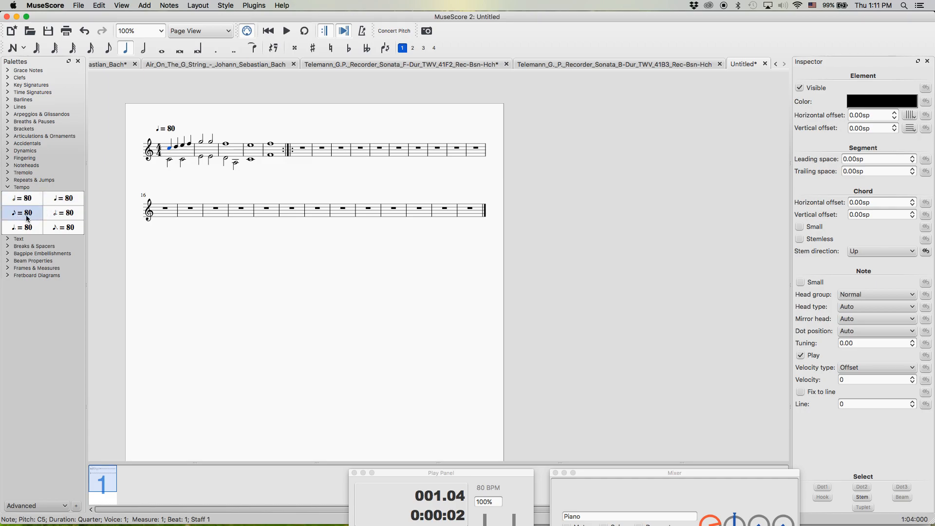
Step: Collapse the Tempo palette and look over the elements offered in the Text palette
{"action": "left_click", "coordinate": [8, 190]}
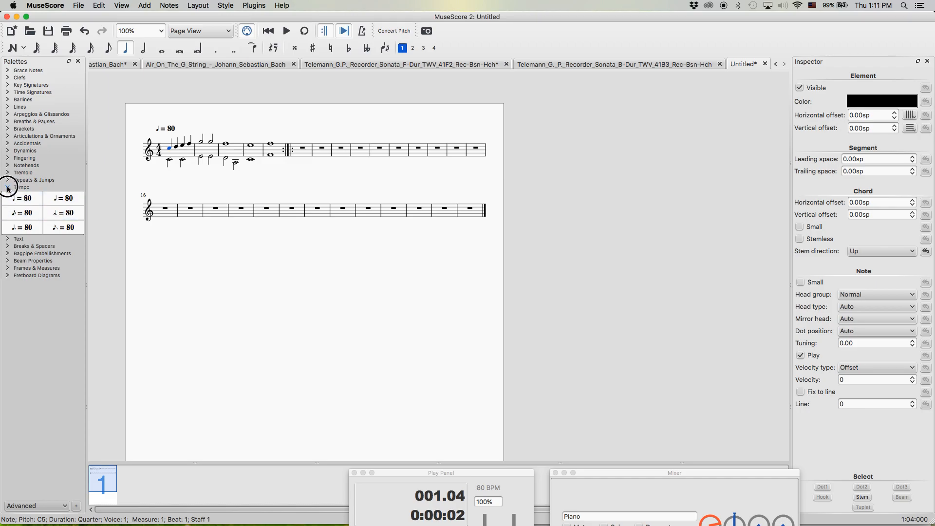
{"action": "left_click", "coordinate": [8, 195]}
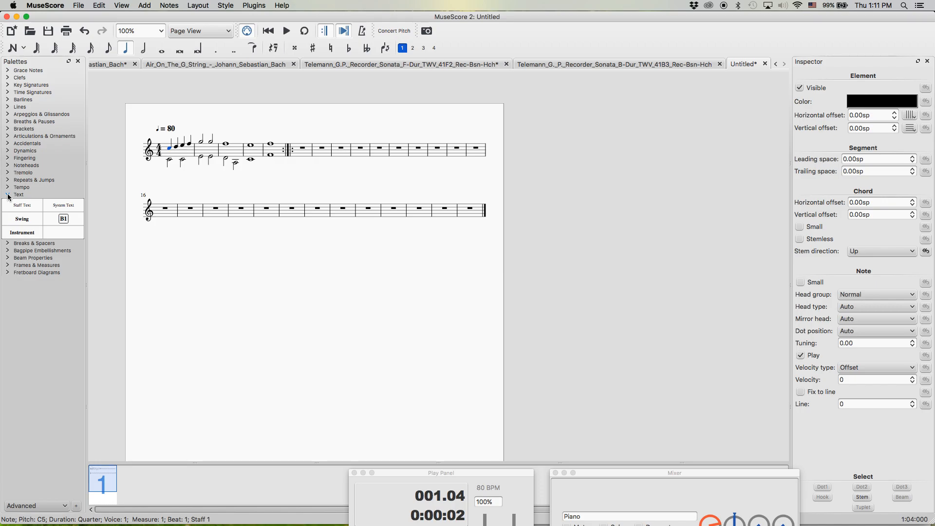
{"action": "left_click", "coordinate": [8, 195]}
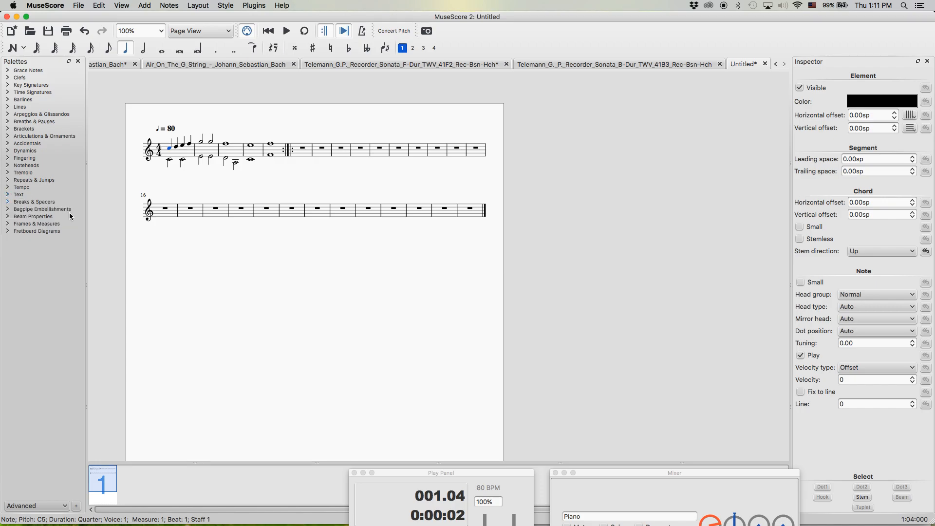
Step: Shift the quarter note = 80 tempo marking slightly left, to a horizontal offset of about -1.23sp
{"action": "left_click", "coordinate": [175, 174]}
{"action": "left_click_drag", "start_coordinate": [168, 128], "coordinate": [164, 128]}
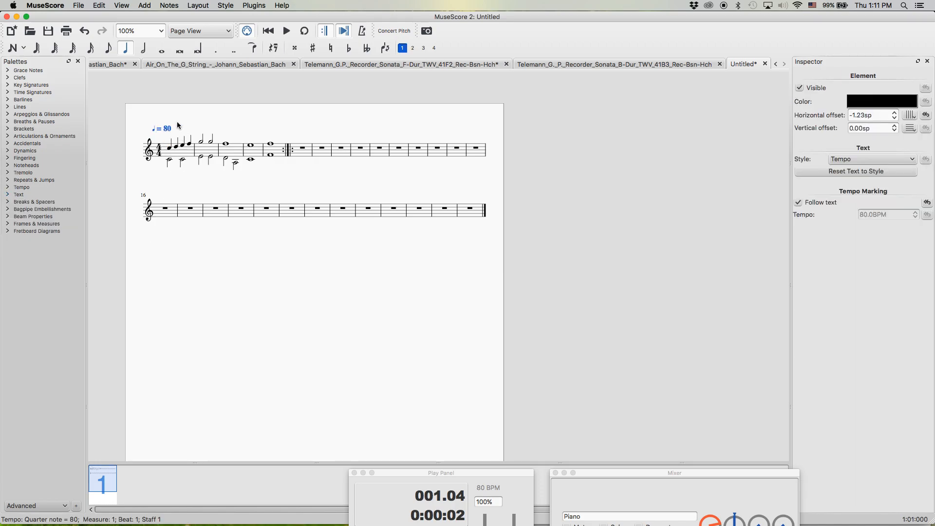
{"action": "left_click", "coordinate": [186, 126]}
Step: Try to add system text above measure 1 with no note or rest selected
{"action": "right_click", "coordinate": [186, 126]}
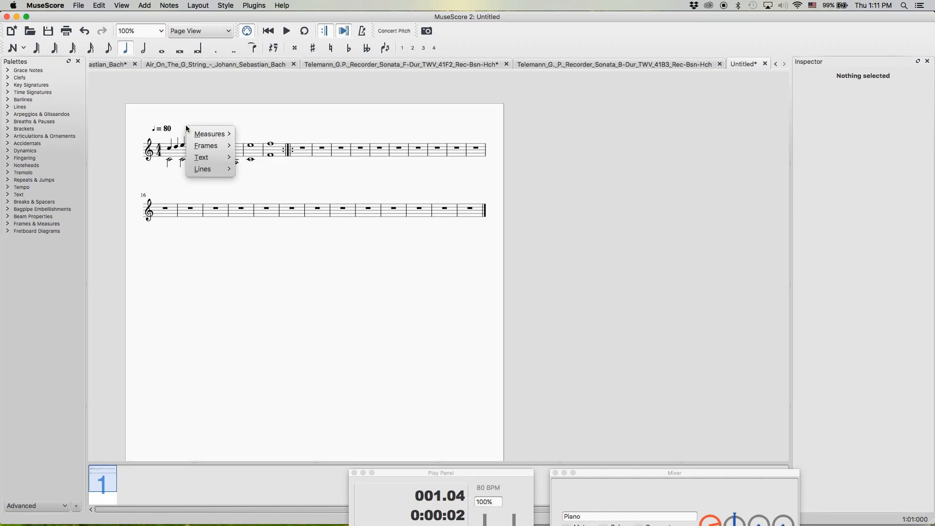
{"action": "mouse_move", "coordinate": [213, 136]}
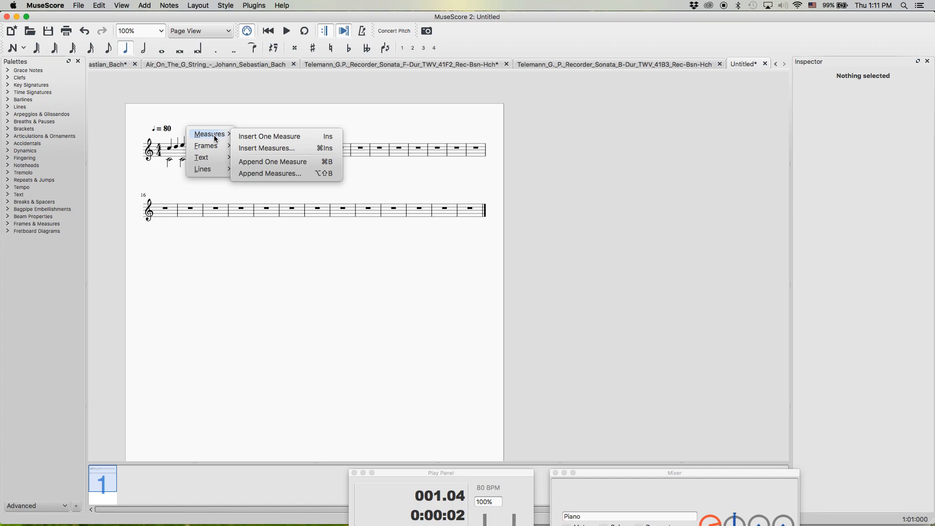
{"action": "mouse_move", "coordinate": [213, 156]}
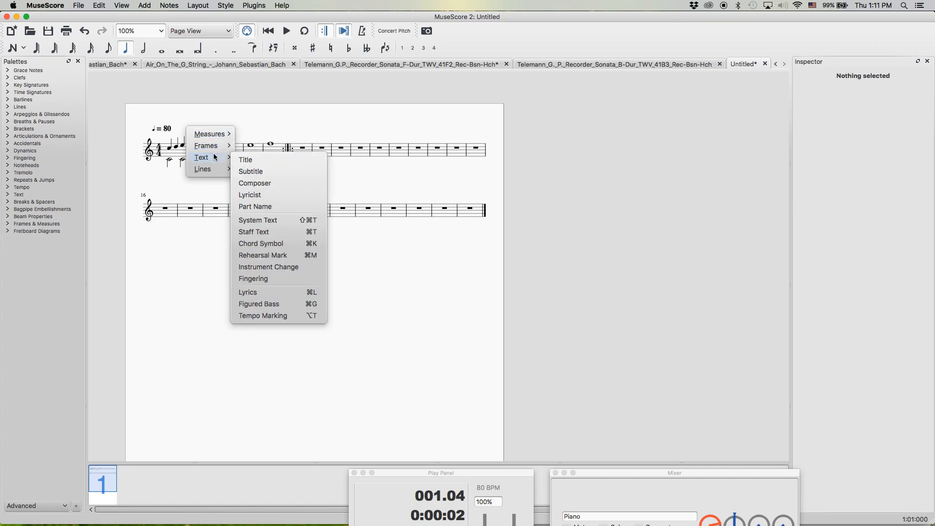
{"action": "left_click", "coordinate": [265, 221]}
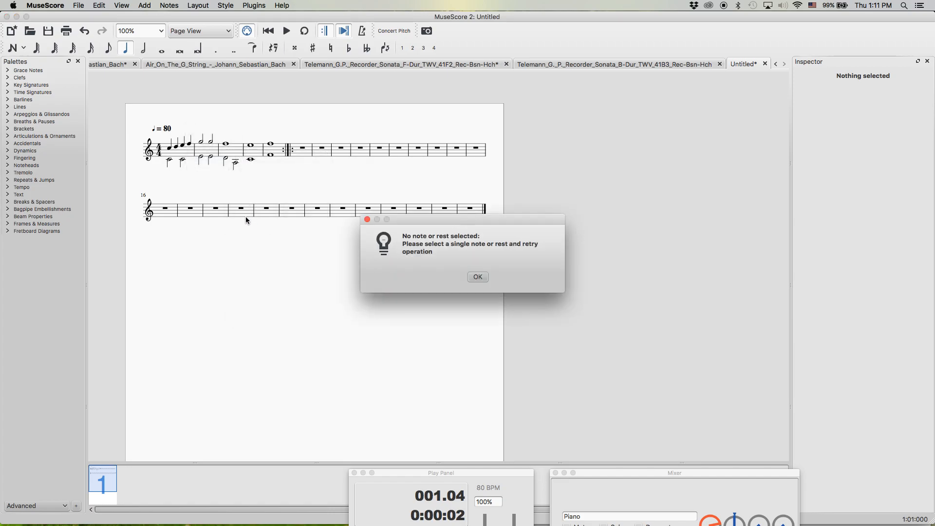
{"action": "key", "text": "Return"}
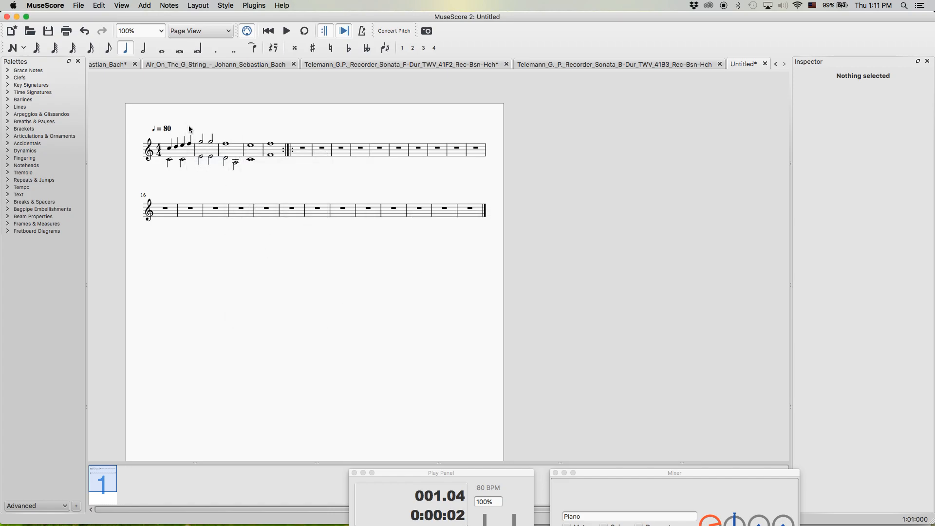
Step: Add the system text "This part a bit ......" above the first note of measure 1
{"action": "left_click", "coordinate": [170, 151]}
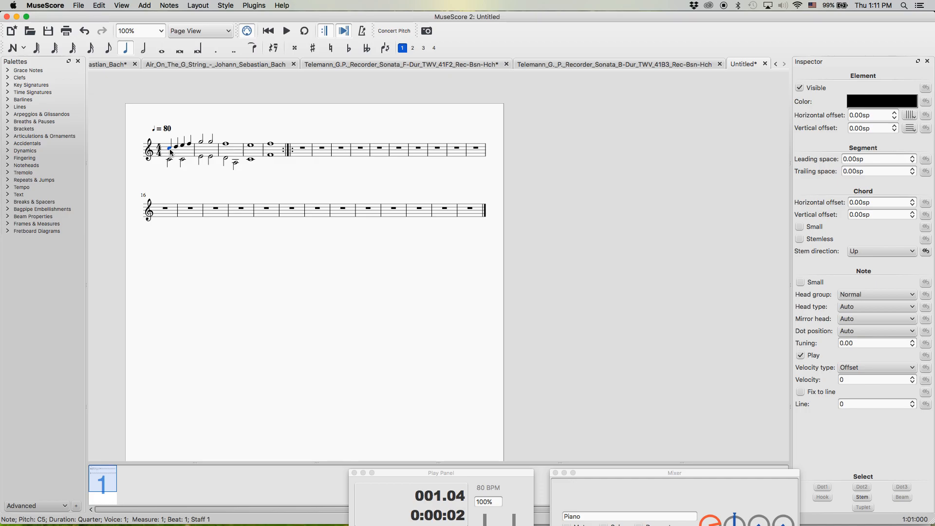
{"action": "right_click", "coordinate": [170, 151]}
{"action": "mouse_move", "coordinate": [242, 259]}
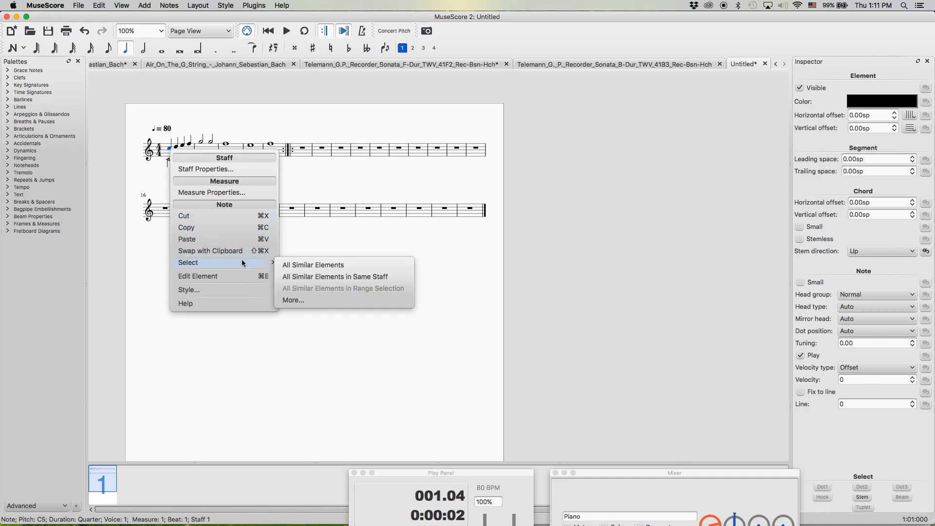
{"action": "left_click", "coordinate": [192, 116]}
{"action": "right_click", "coordinate": [178, 119]}
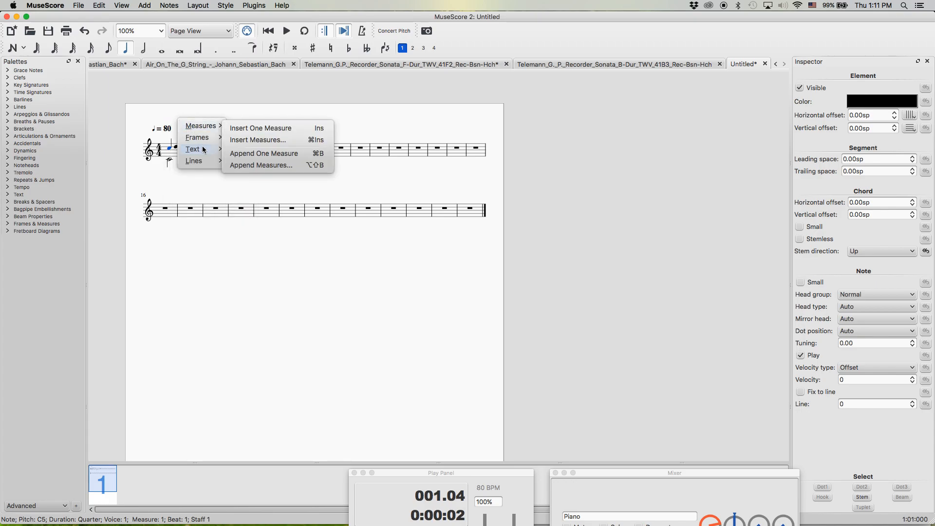
{"action": "mouse_move", "coordinate": [204, 149]}
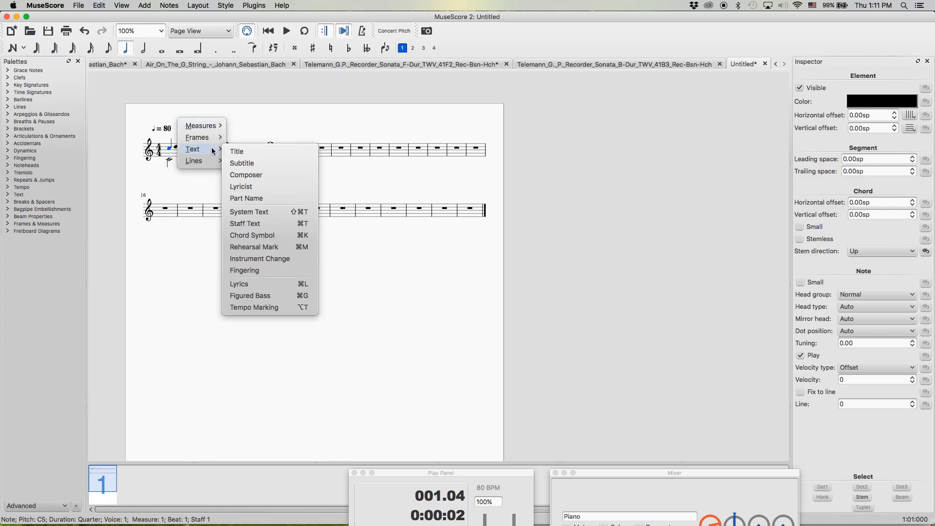
{"action": "left_click", "coordinate": [248, 213]}
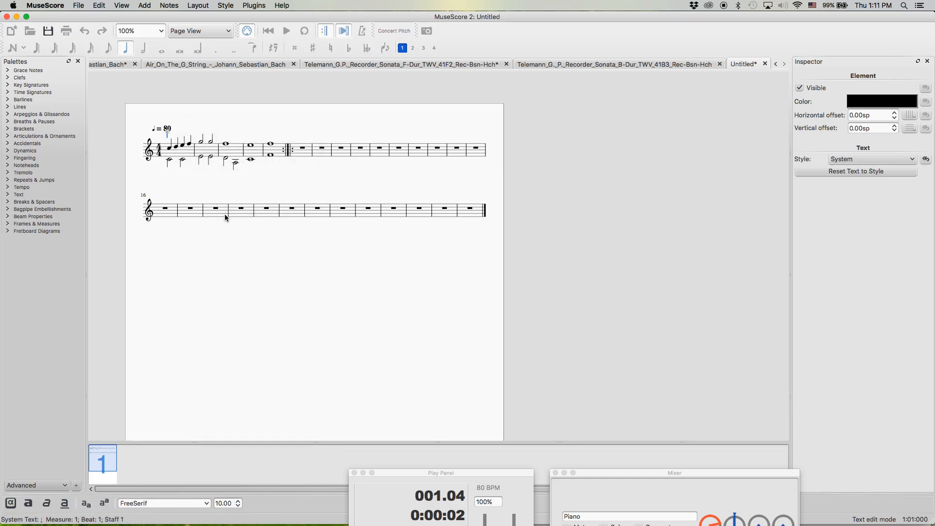
{"action": "type", "text": "This part a"}
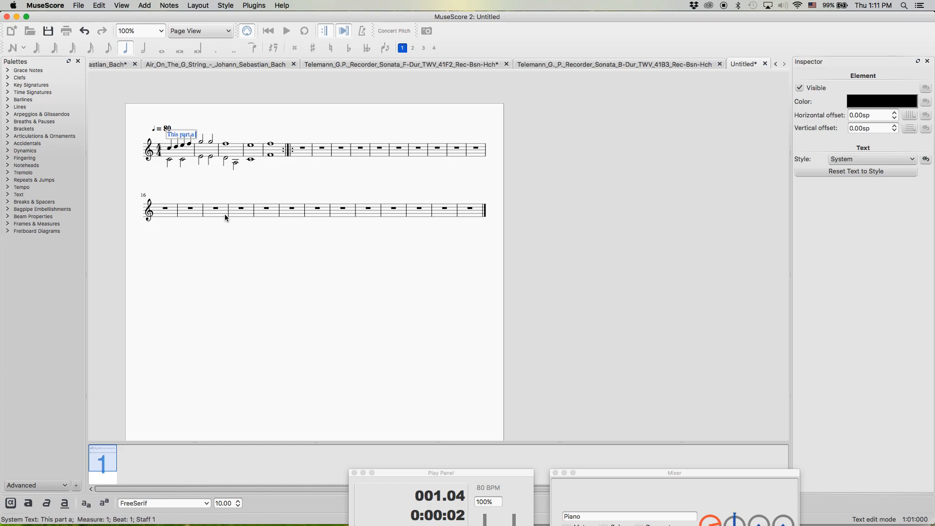
{"action": "type", "text": " bit"}
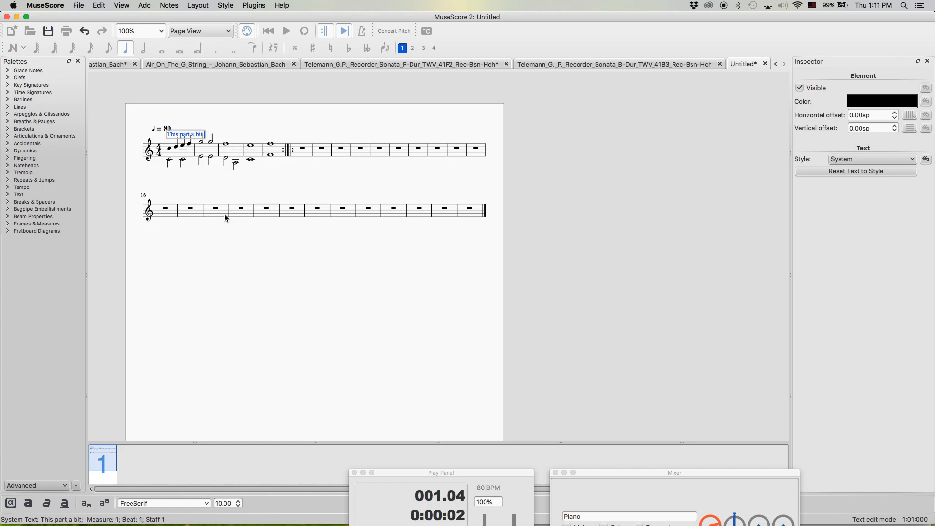
{"action": "type", "text": " ......"}
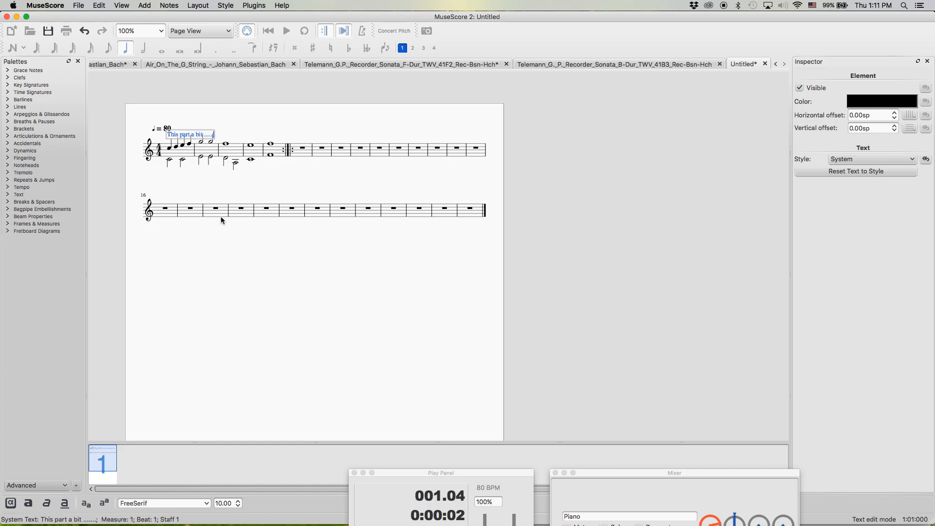
Step: Finish editing the system text above measure 1 and delete it
{"action": "left_click", "coordinate": [172, 112]}
{"action": "left_click", "coordinate": [197, 135]}
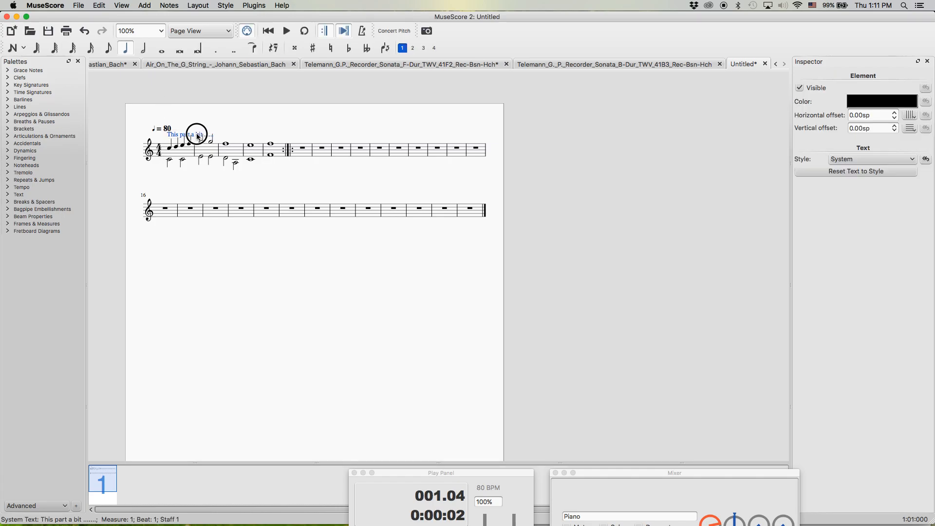
{"action": "key", "text": "Delete"}
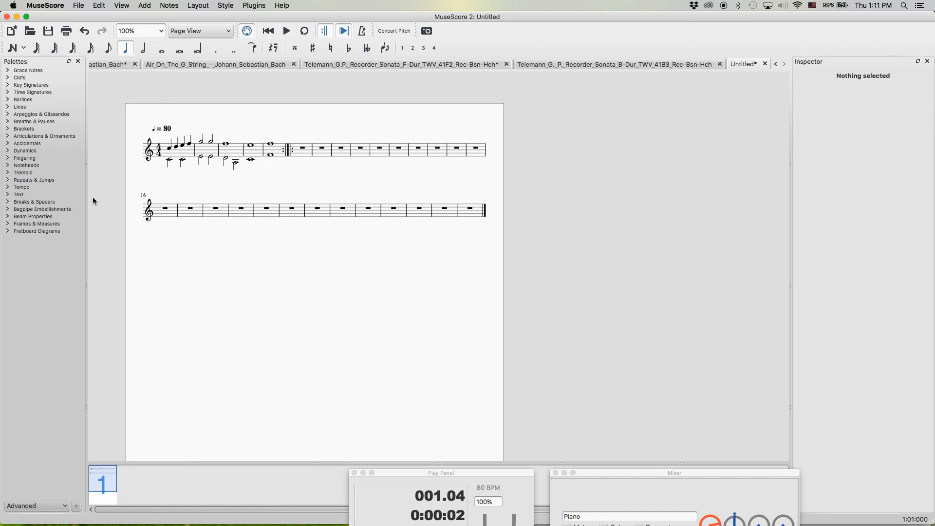
Step: Add a downward staff spacer below the start of measure 1 and stretch it to a height of about 15.41sp
{"action": "left_click", "coordinate": [9, 202]}
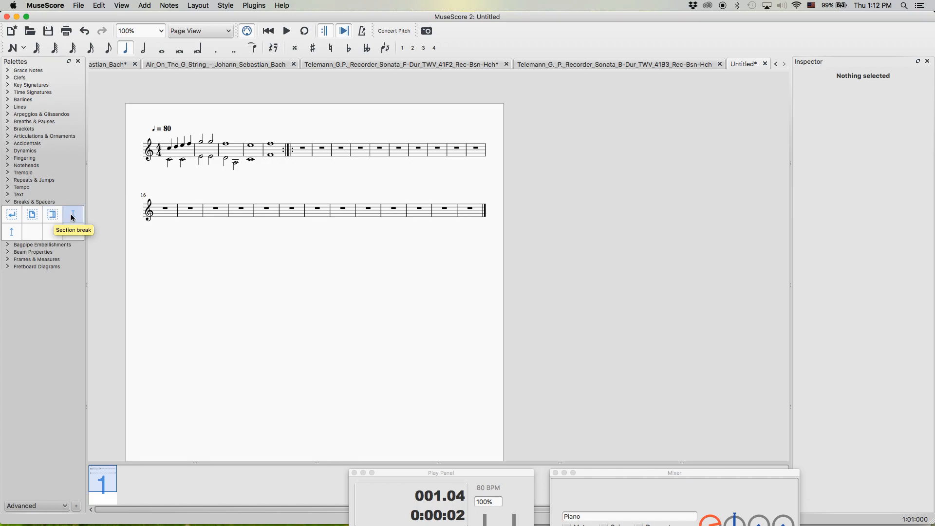
{"action": "left_click", "coordinate": [74, 216]}
{"action": "left_click_drag", "start_coordinate": [73, 215], "coordinate": [166, 159]}
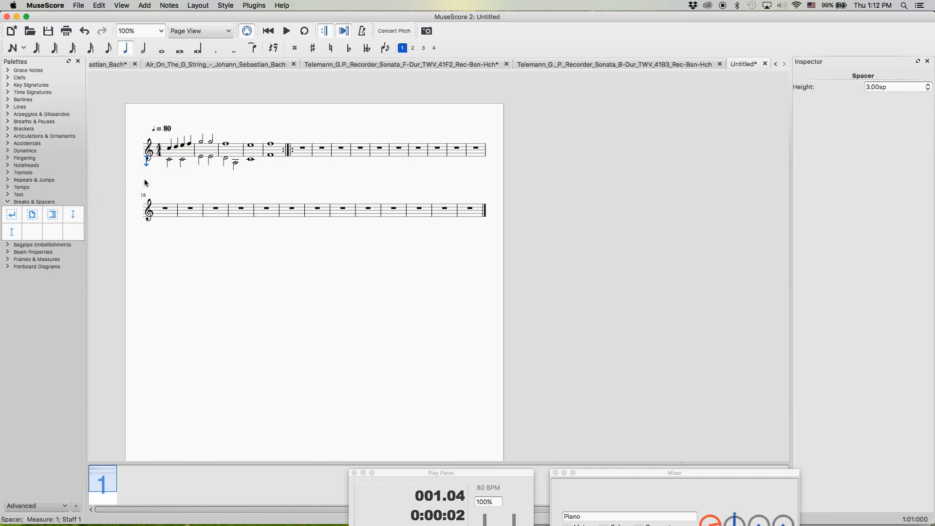
{"action": "double_click", "coordinate": [147, 164]}
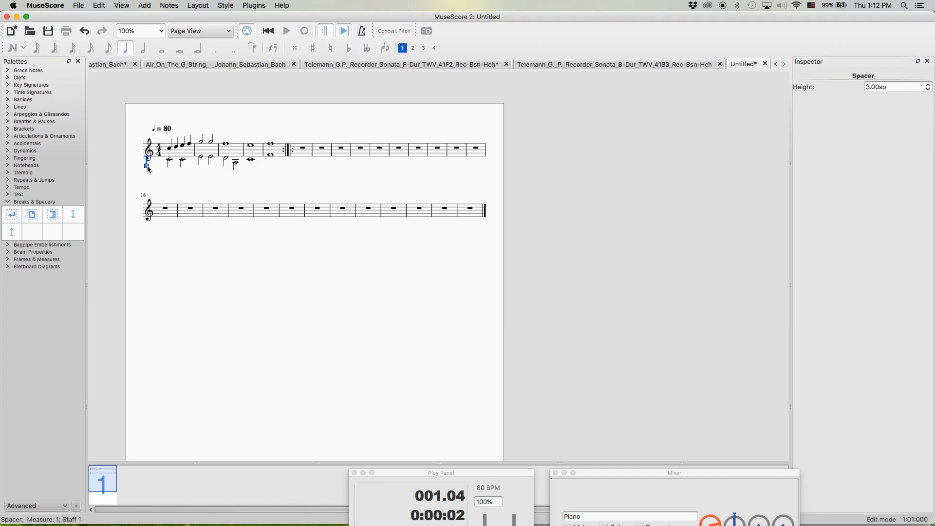
{"action": "left_click_drag", "start_coordinate": [147, 166], "coordinate": [150, 210]}
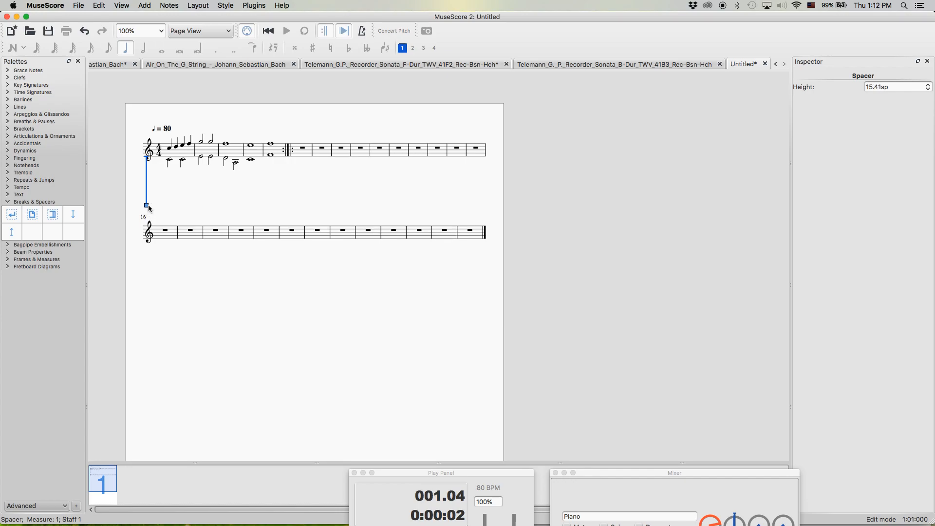
Step: Leave the spacer's edit mode and delete the spacer below measure 1
{"action": "left_click", "coordinate": [136, 195]}
{"action": "left_click", "coordinate": [147, 203]}
{"action": "left_click", "coordinate": [139, 191]}
{"action": "left_click", "coordinate": [148, 194]}
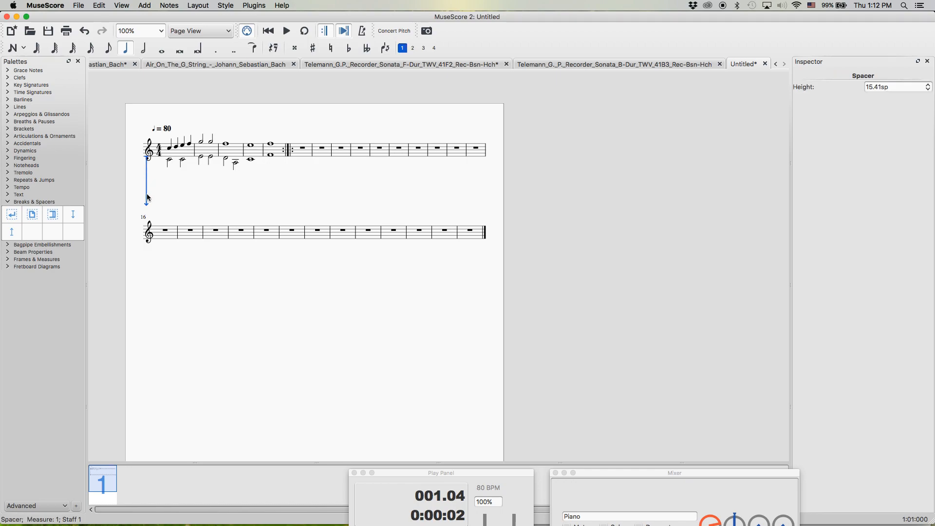
{"action": "key", "text": "Delete"}
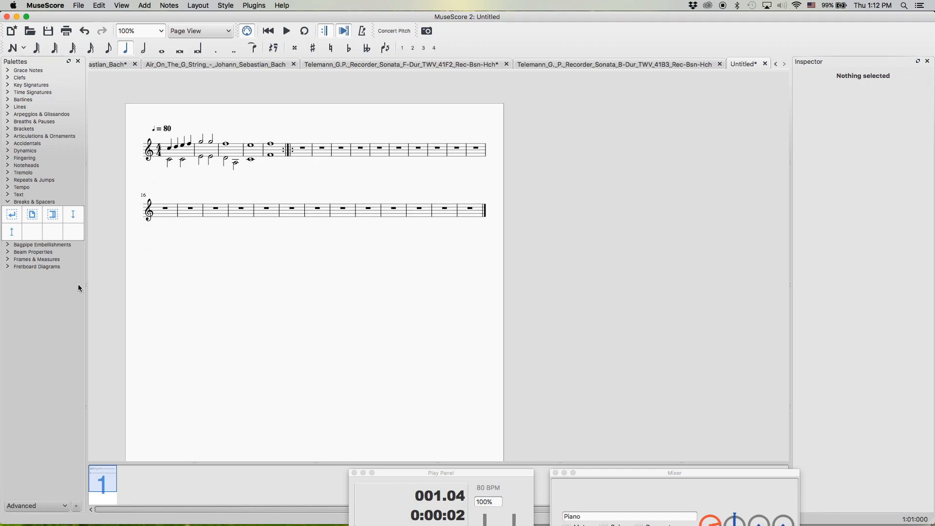
Step: Look through the Bagpipe Embellishments, Beam Properties, Frames & Measures and Fretboard Diagrams palettes, leaving them all collapsed
{"action": "left_click", "coordinate": [8, 202]}
{"action": "left_click", "coordinate": [9, 210]}
{"action": "left_click", "coordinate": [8, 210]}
{"action": "left_click", "coordinate": [9, 210]}
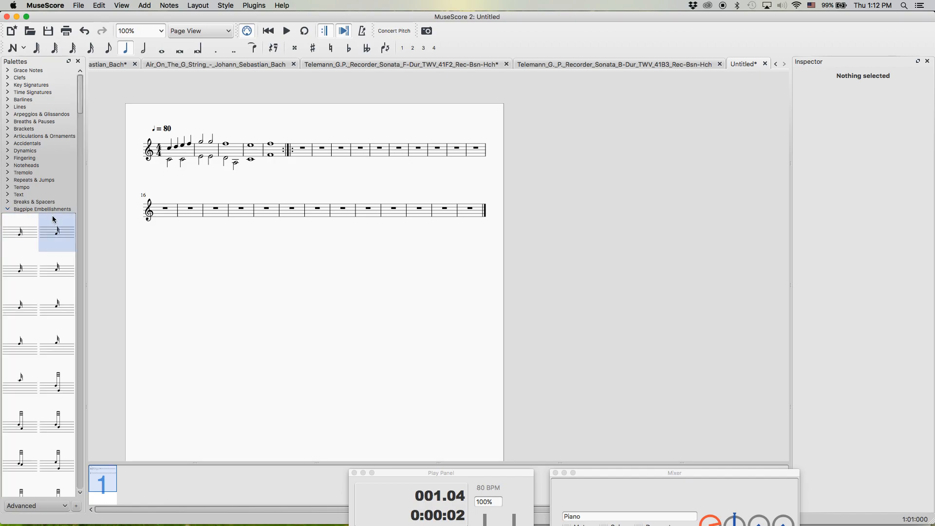
{"action": "left_click", "coordinate": [10, 211]}
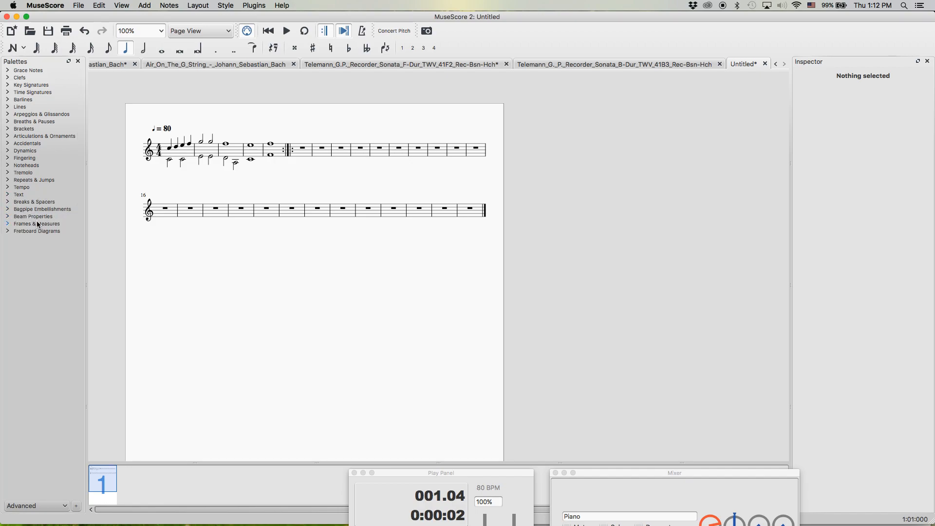
{"action": "left_click", "coordinate": [8, 217]}
{"action": "left_click", "coordinate": [9, 217]}
{"action": "left_click", "coordinate": [8, 224]}
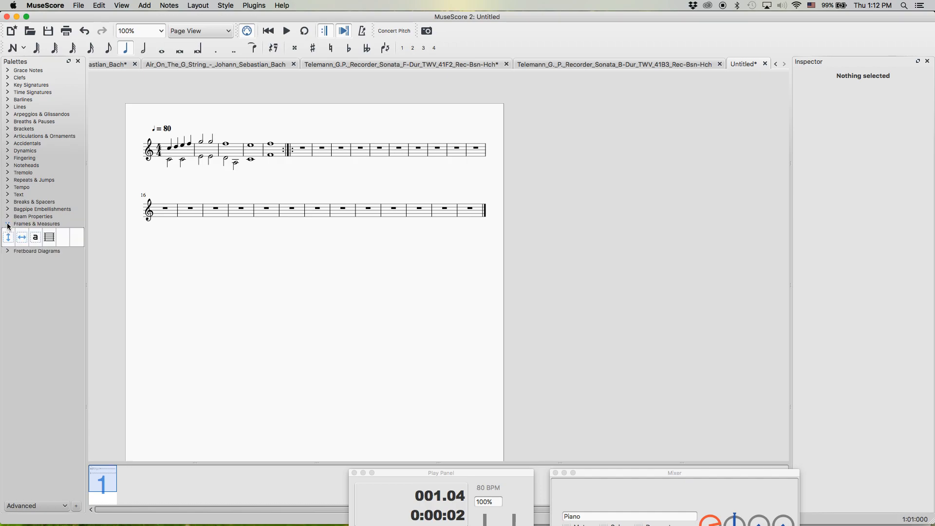
{"action": "left_click", "coordinate": [8, 225]}
{"action": "left_click", "coordinate": [9, 231]}
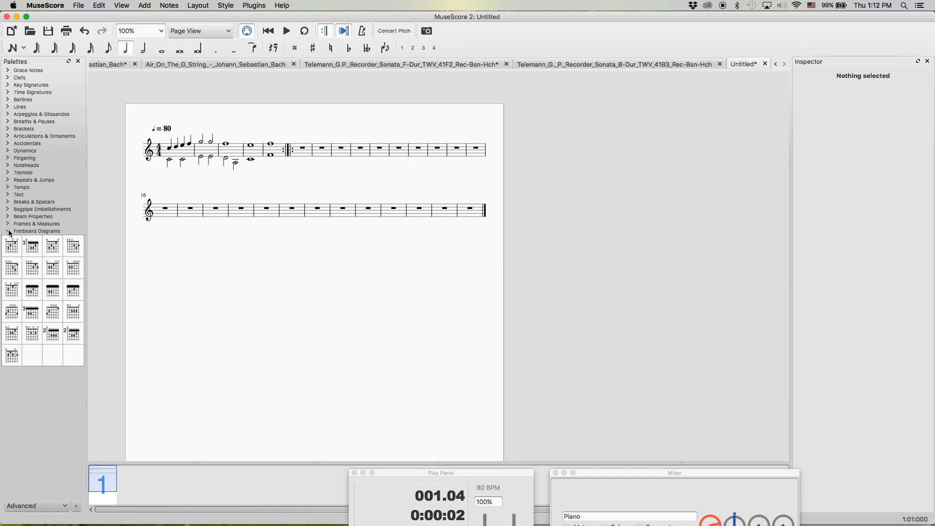
{"action": "left_click", "coordinate": [10, 232]}
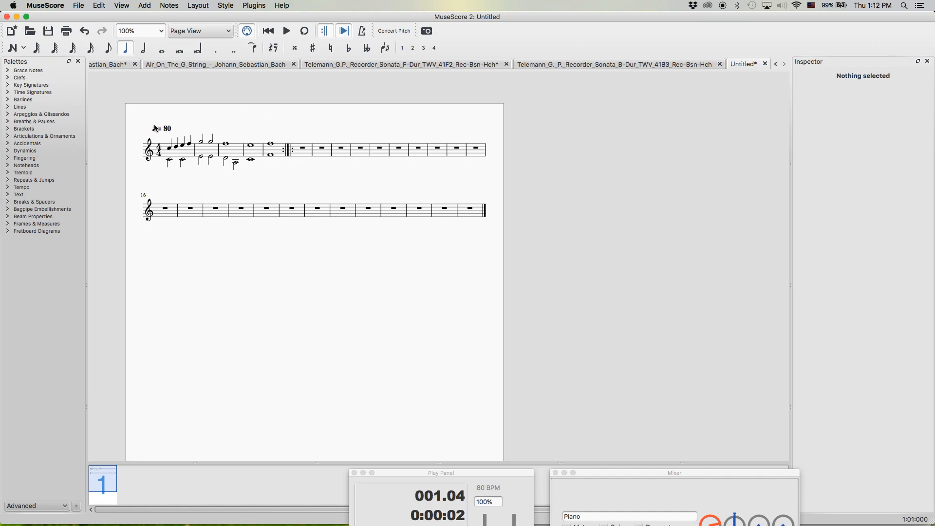
{"action": "left_click_drag", "start_coordinate": [180, 178], "coordinate": [210, 187]}
{"action": "left_click", "coordinate": [209, 174]}
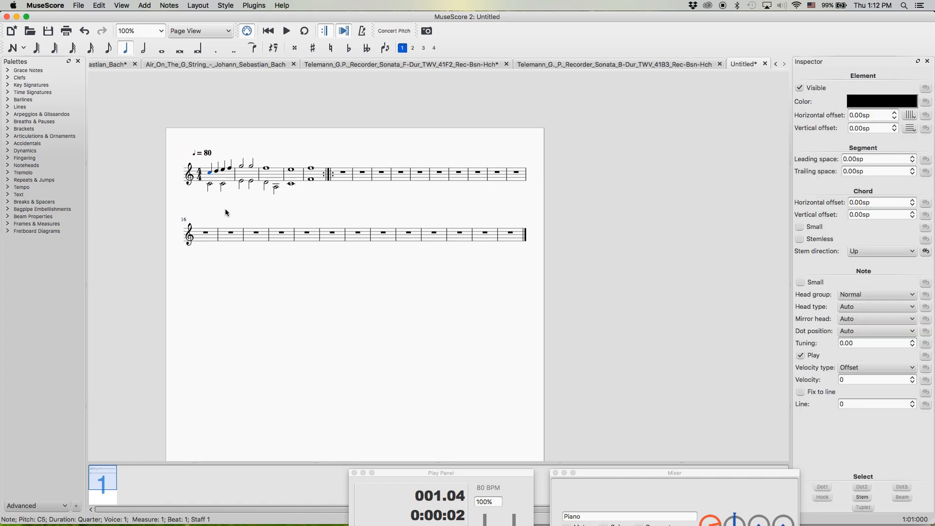
{"action": "left_click_drag", "start_coordinate": [236, 132], "coordinate": [241, 135]}
{"action": "left_click", "coordinate": [215, 187]}
{"action": "left_click", "coordinate": [231, 139]}
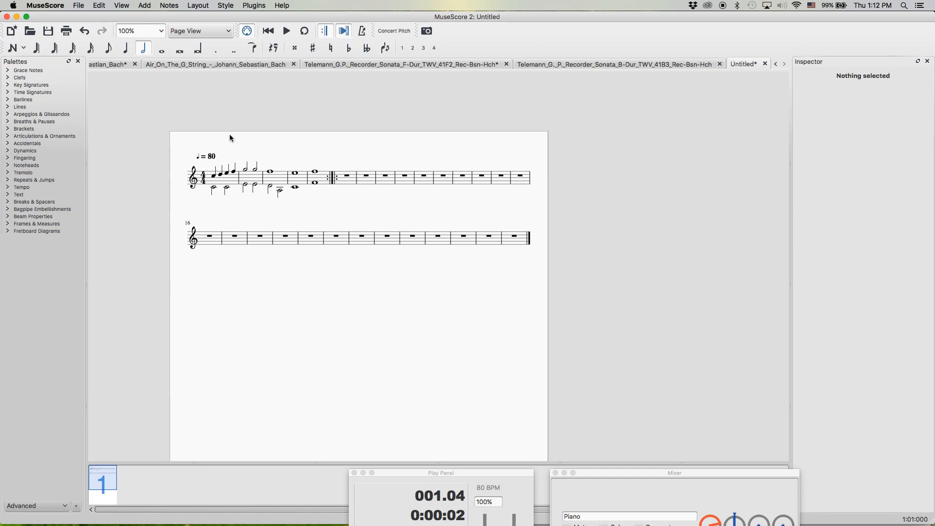
Step: Add a third voice to measure 1 with half notes E5 on beat 1 and G5 on beat 3
{"action": "left_click", "coordinate": [214, 176]}
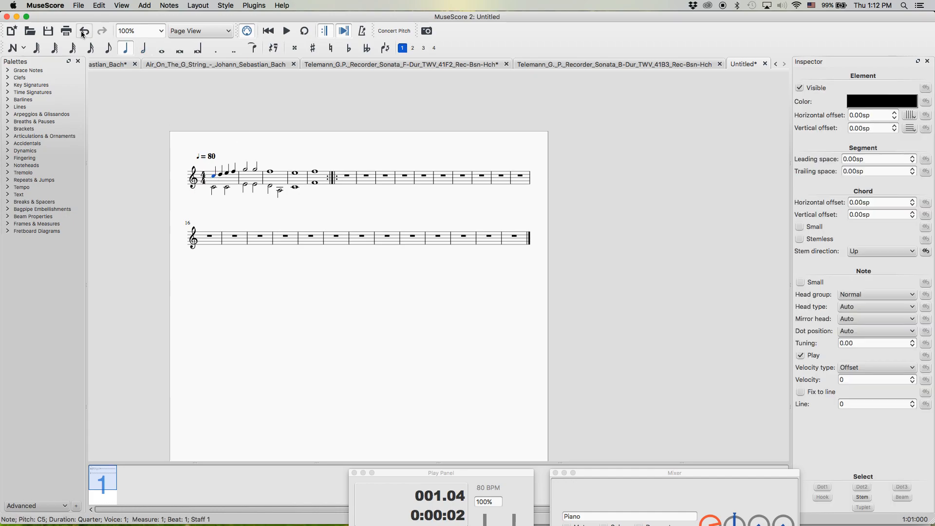
{"action": "left_click", "coordinate": [12, 48]}
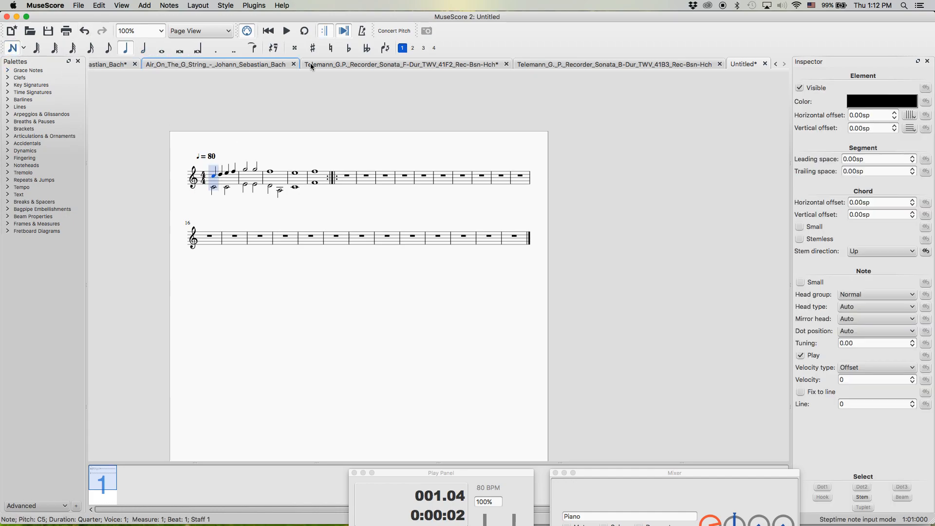
{"action": "left_click", "coordinate": [424, 48]}
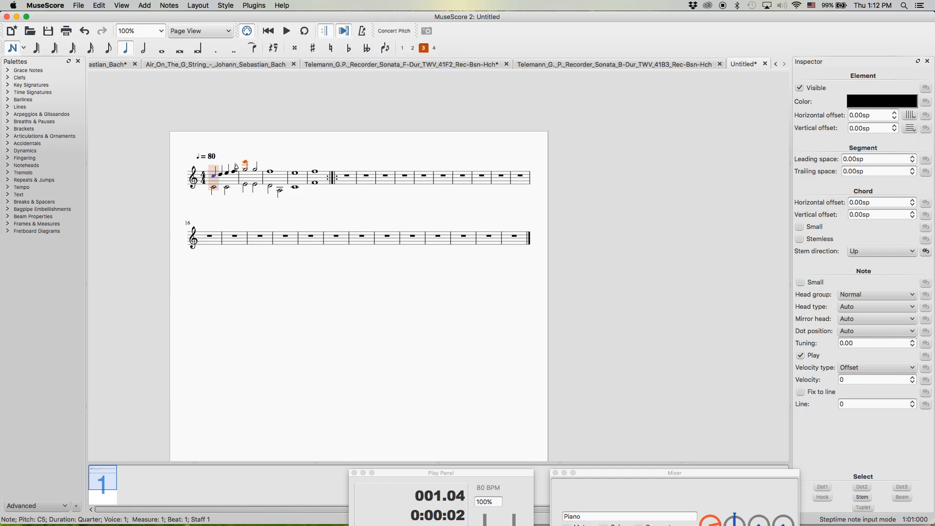
{"action": "left_click", "coordinate": [142, 50]}
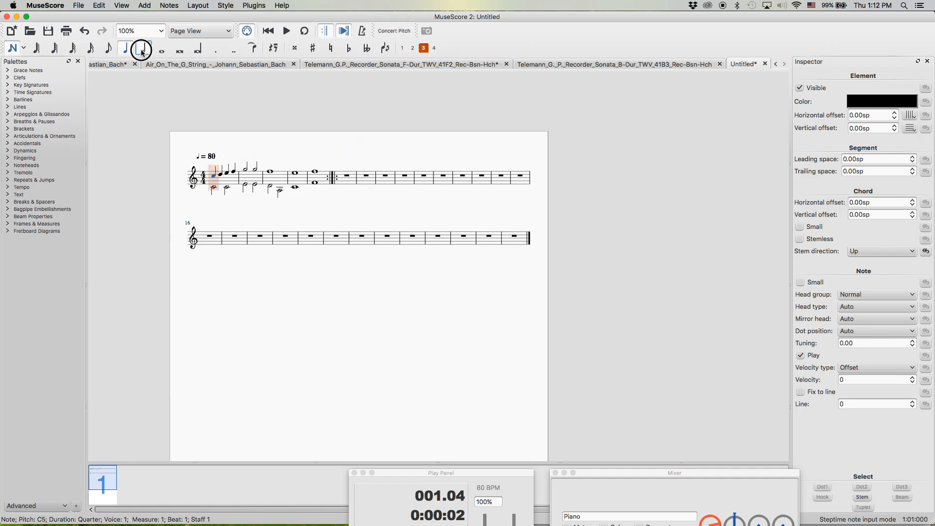
{"action": "left_click", "coordinate": [225, 170]}
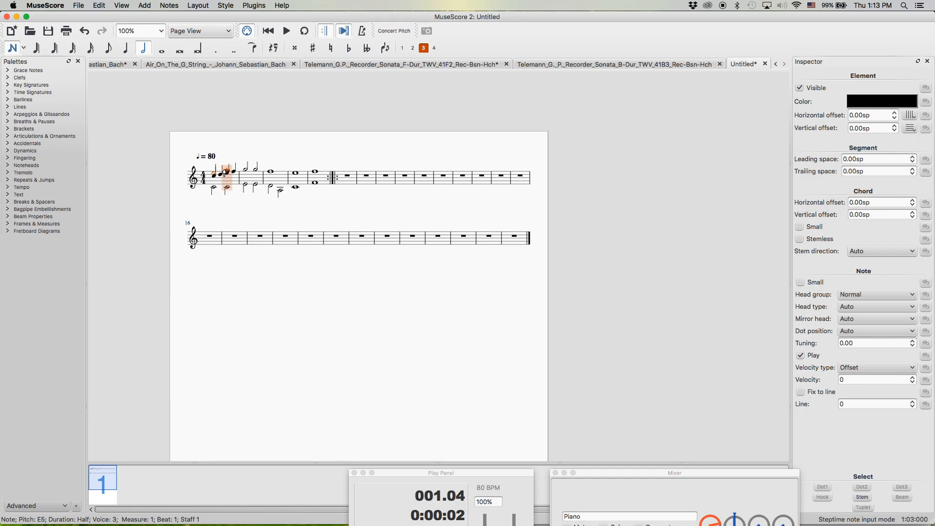
{"action": "left_click", "coordinate": [244, 171]}
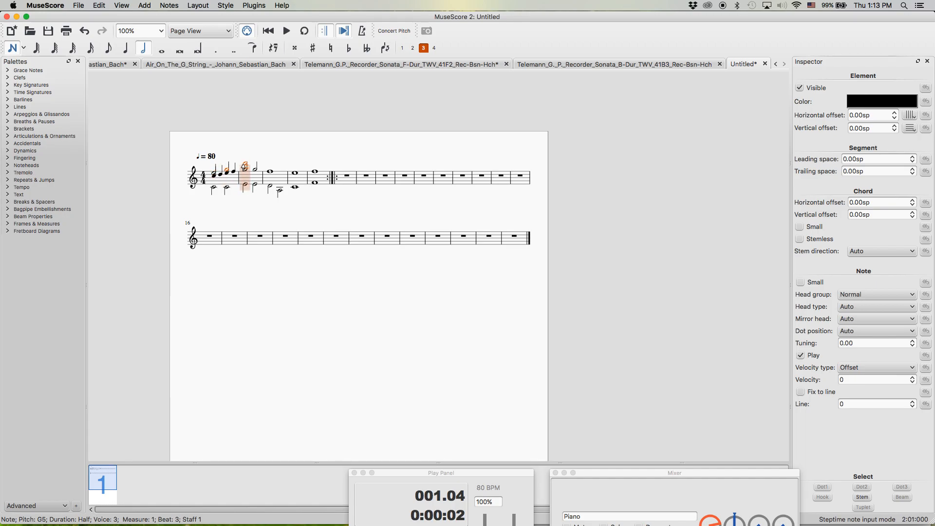
Step: Fill measure 2 in voice 3 with the quarter notes C6, B5, C6 and D6
{"action": "left_click", "coordinate": [126, 49]}
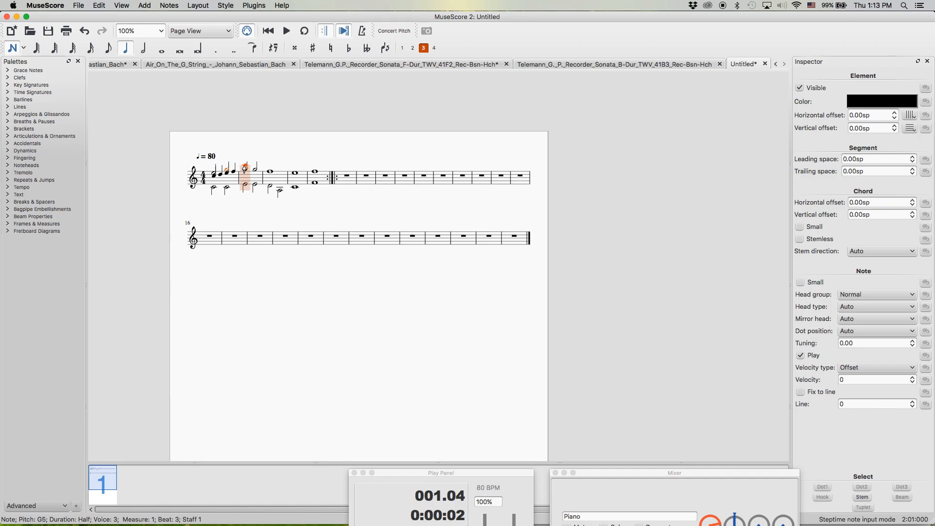
{"action": "key", "text": "c"}
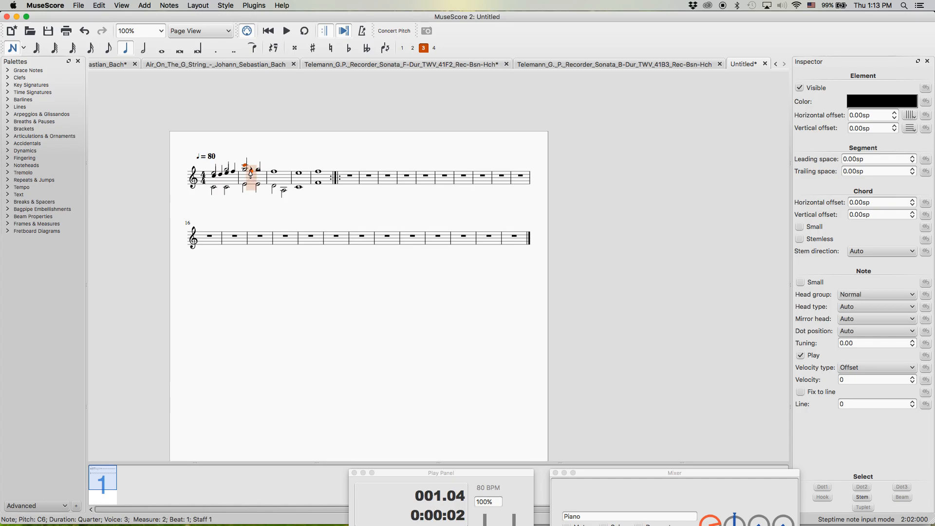
{"action": "left_click", "coordinate": [259, 171]}
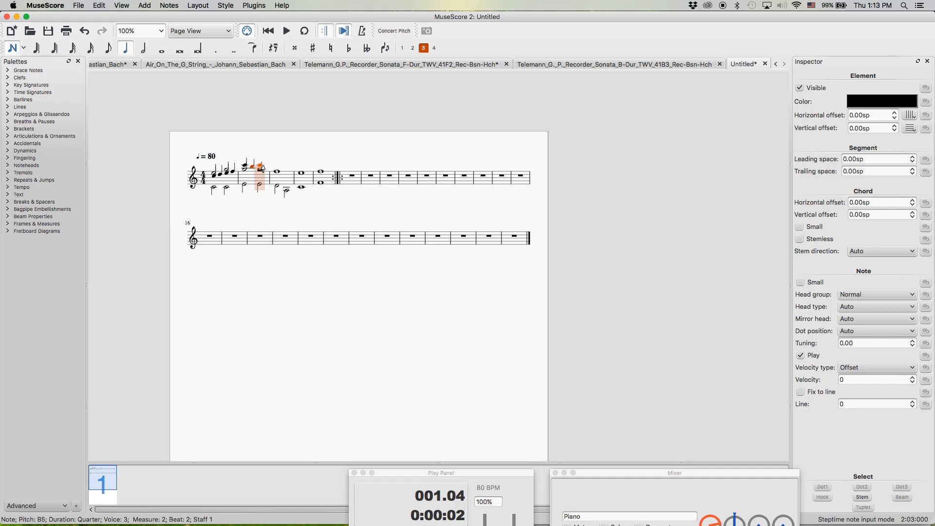
{"action": "left_click", "coordinate": [262, 168]}
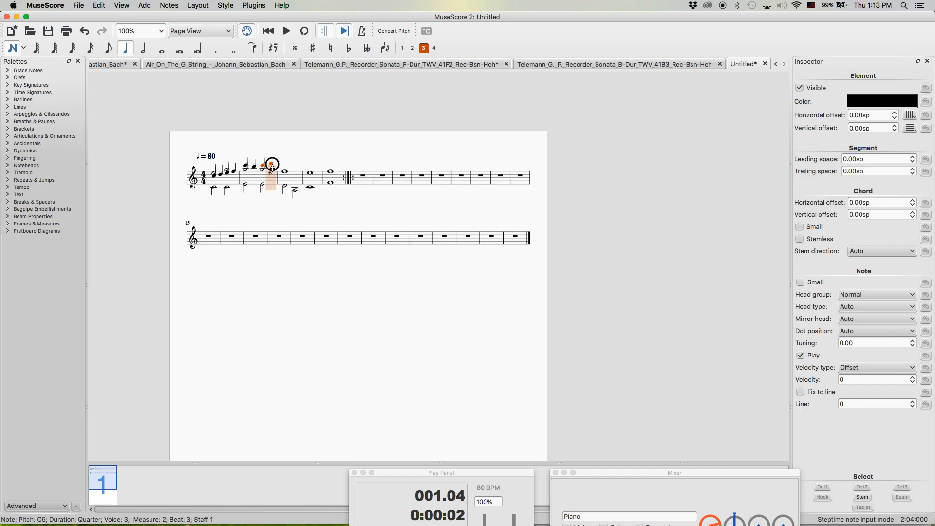
{"action": "left_click", "coordinate": [273, 164]}
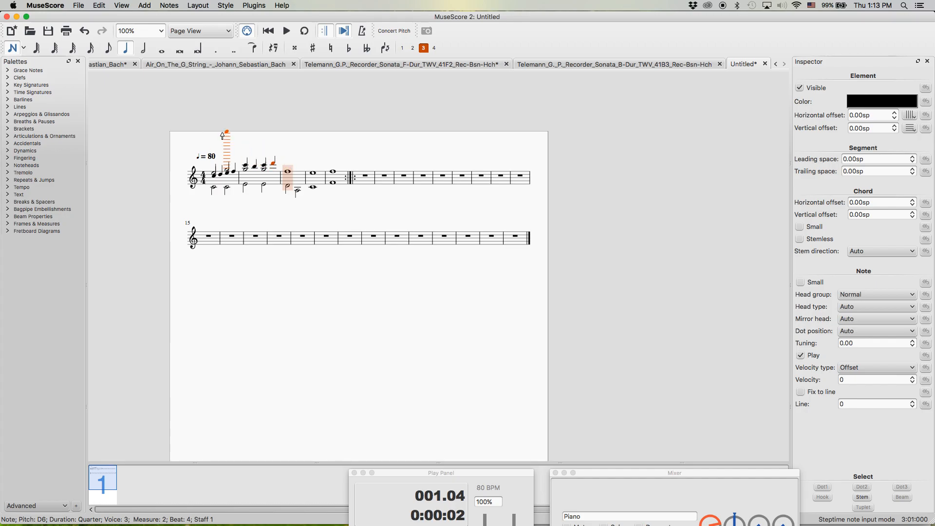
Step: Enter voice 3 half notes A5 and G5 in measure 3 and a whole note A5 in measure 4, ending note input
{"action": "left_click", "coordinate": [146, 52]}
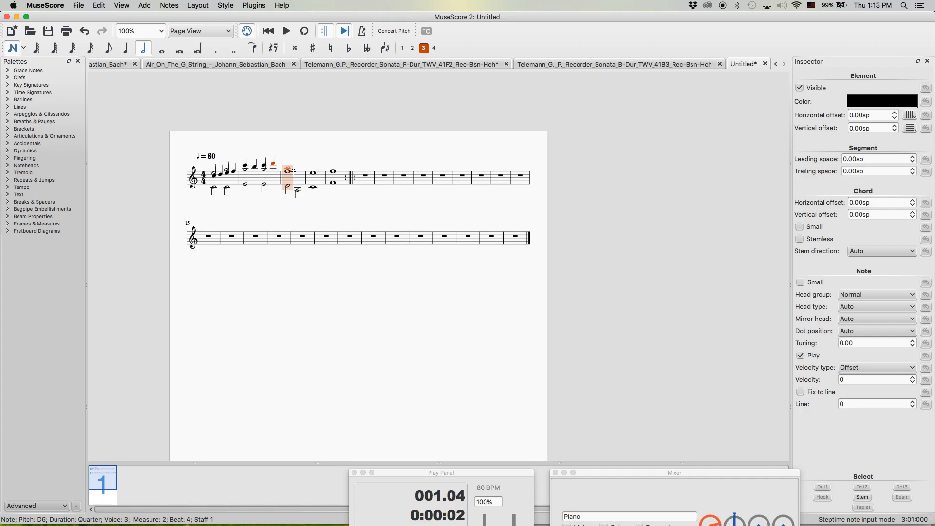
{"action": "left_click", "coordinate": [293, 172]}
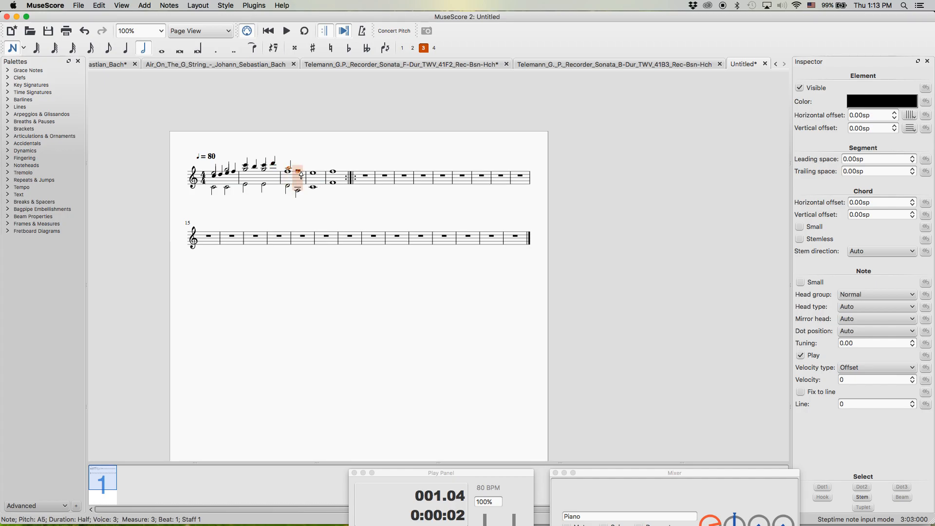
{"action": "left_click", "coordinate": [302, 172]}
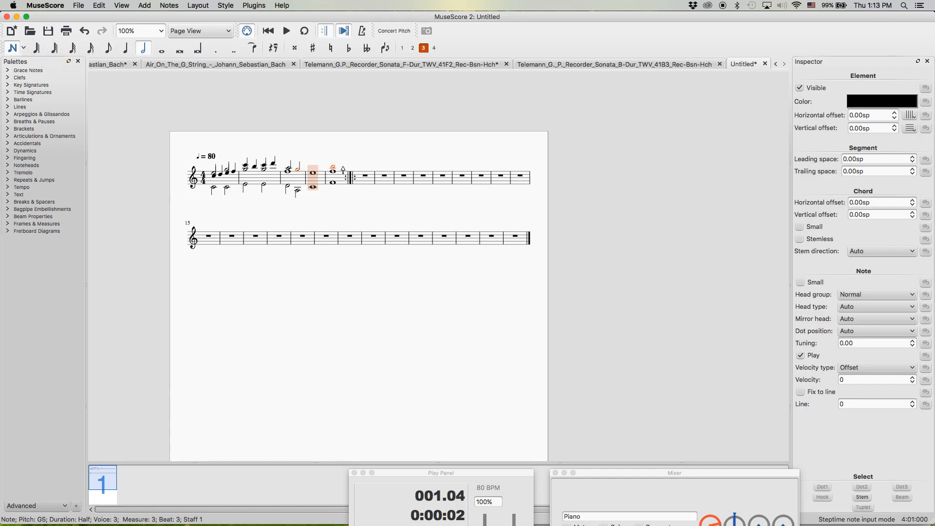
{"action": "left_click", "coordinate": [161, 48]}
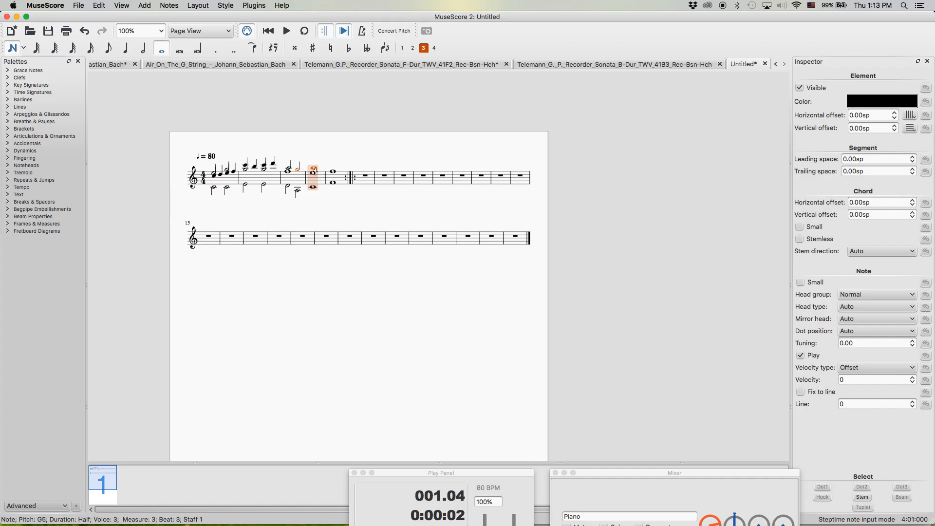
{"action": "left_click", "coordinate": [11, 47]}
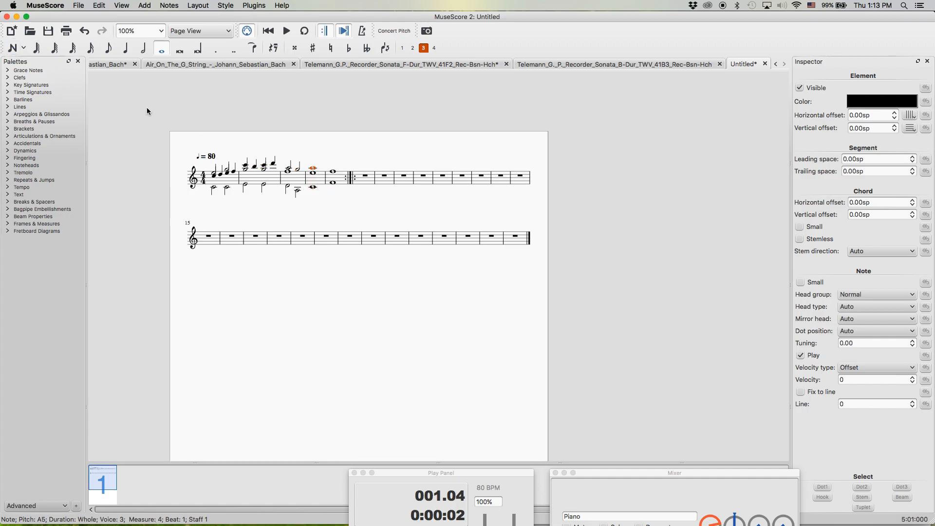
{"action": "key", "text": "Escape"}
Step: Inspect which voice each note on beat 1 of measure 1 belongs to by selecting them individually, leaving nothing selected
{"action": "left_click", "coordinate": [214, 189]}
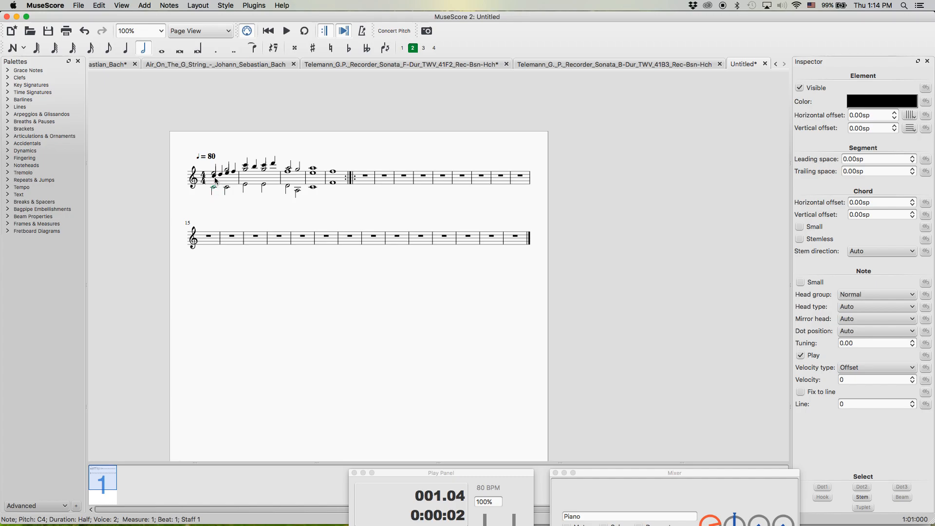
{"action": "left_click", "coordinate": [214, 177]}
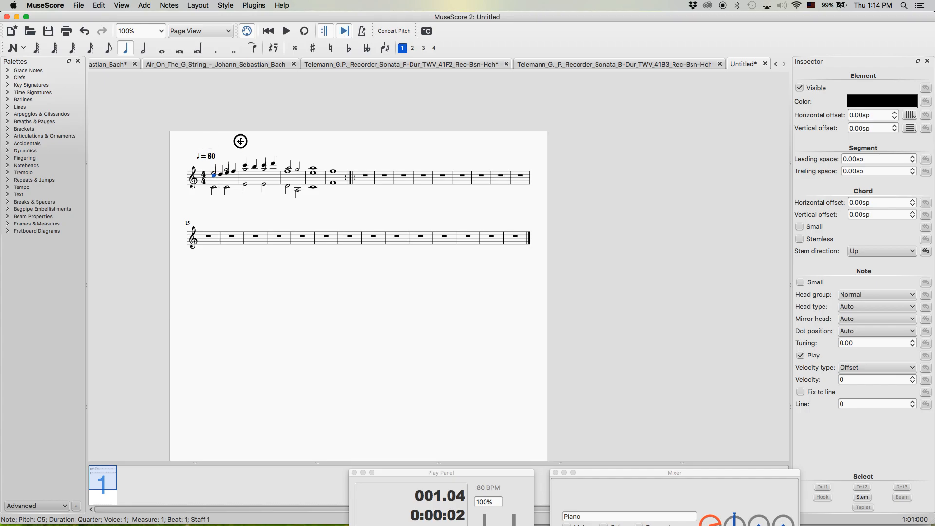
{"action": "left_click_drag", "start_coordinate": [240, 141], "coordinate": [234, 141]}
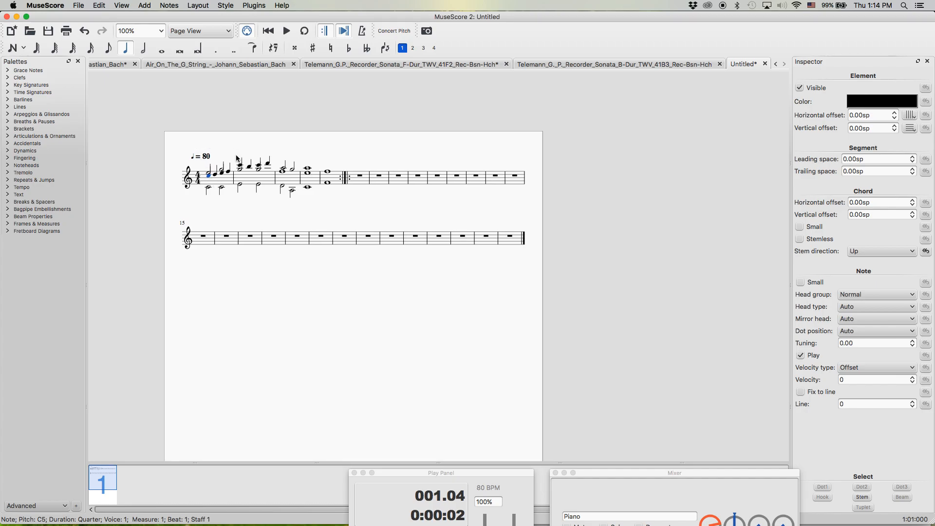
{"action": "left_click", "coordinate": [211, 175]}
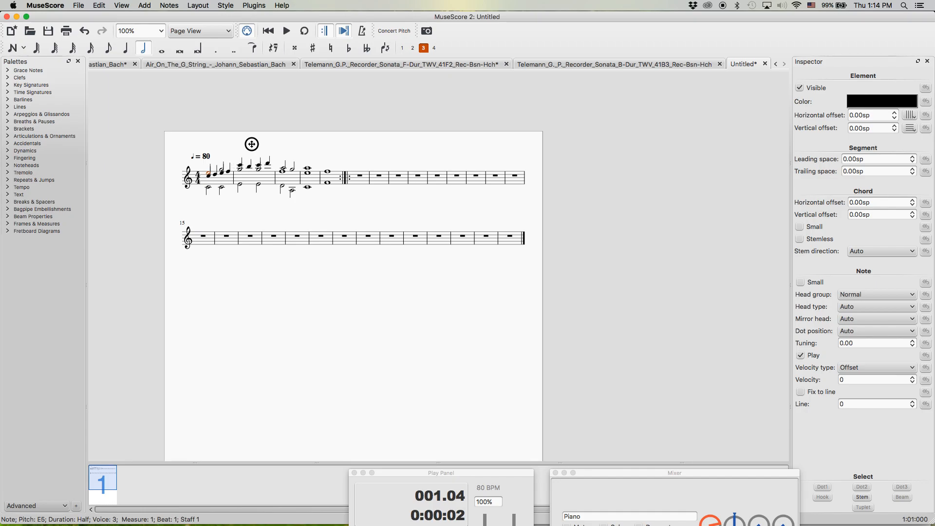
{"action": "left_click", "coordinate": [251, 144]}
{"action": "left_click", "coordinate": [216, 175]}
{"action": "left_click_drag", "start_coordinate": [254, 144], "coordinate": [260, 144]}
{"action": "key", "text": "Escape"}
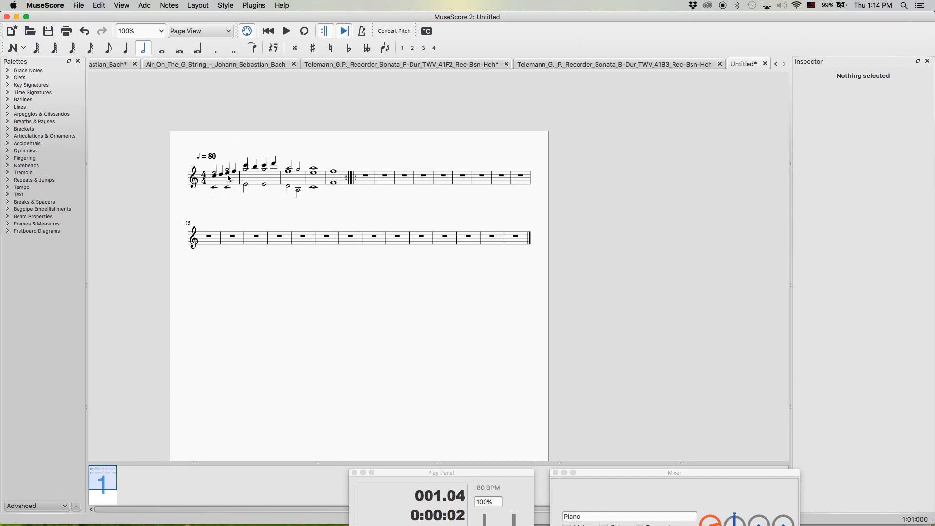
Step: Delete the voice 2 half note C4 on beat 1 of measure 1
{"action": "left_click", "coordinate": [215, 190]}
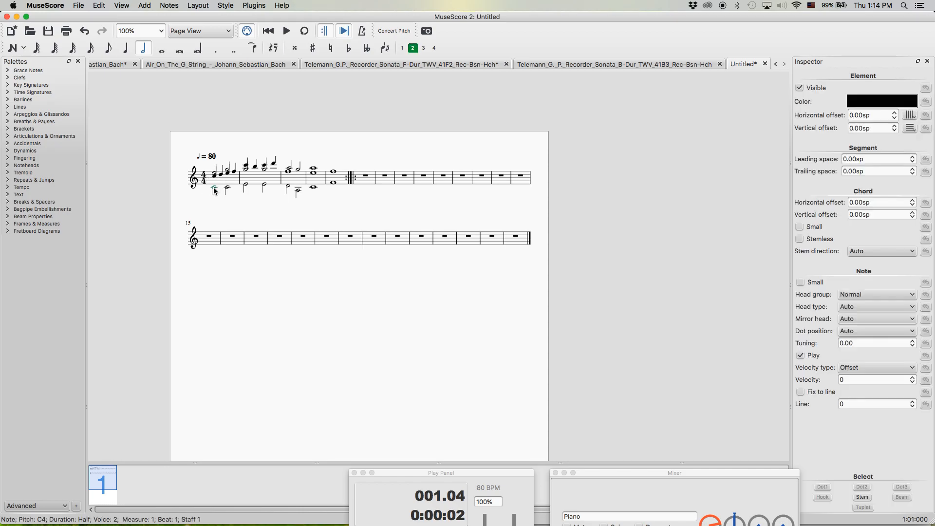
{"action": "left_click", "coordinate": [220, 199]}
{"action": "left_click", "coordinate": [214, 190]}
{"action": "key", "text": "Delete"}
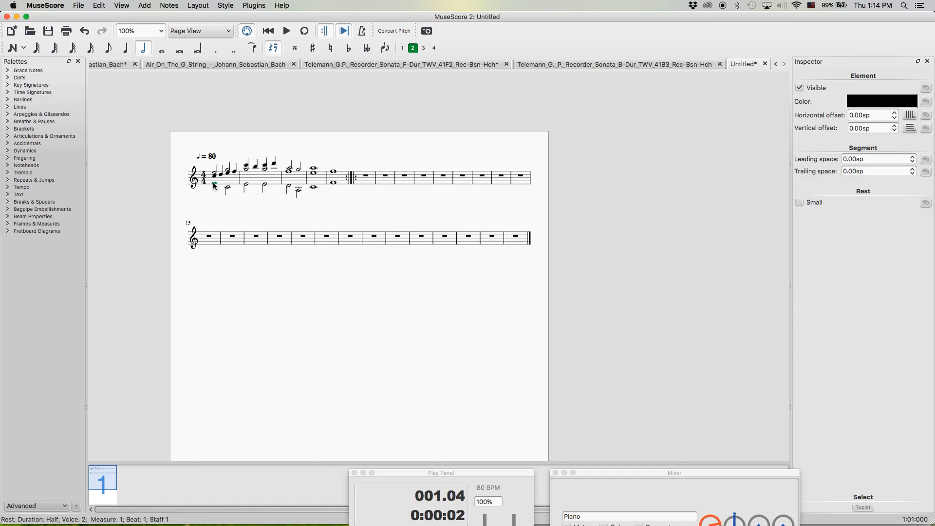
Step: Leave note input and undo the deletion of the voice 2 half note on beat 1 of measure 1
{"action": "left_click", "coordinate": [229, 190]}
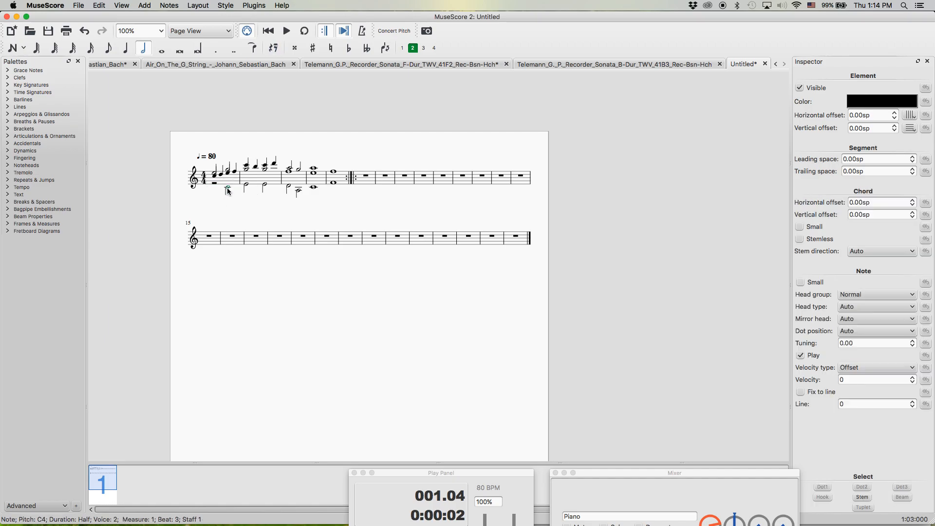
{"action": "key", "text": "n"}
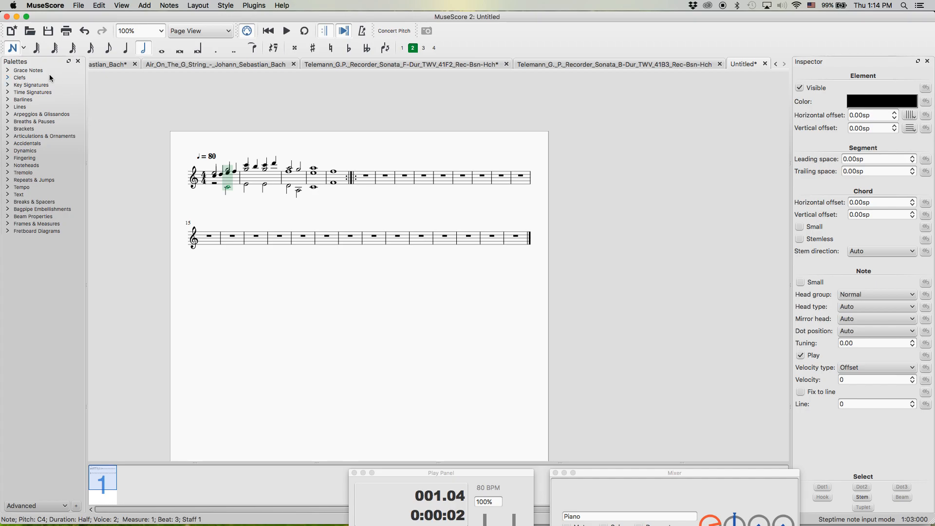
{"action": "left_click", "coordinate": [13, 49]}
{"action": "key", "text": "super+z"}
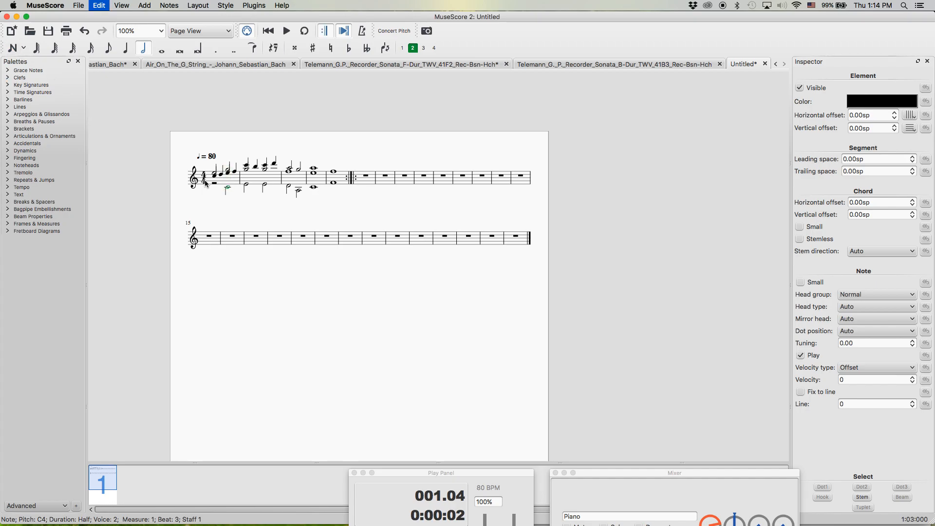
Step: Flip the stem direction of the voice 2 half note on beat 3 of measure 1 to Down
{"action": "left_click", "coordinate": [227, 210]}
{"action": "left_click", "coordinate": [228, 190]}
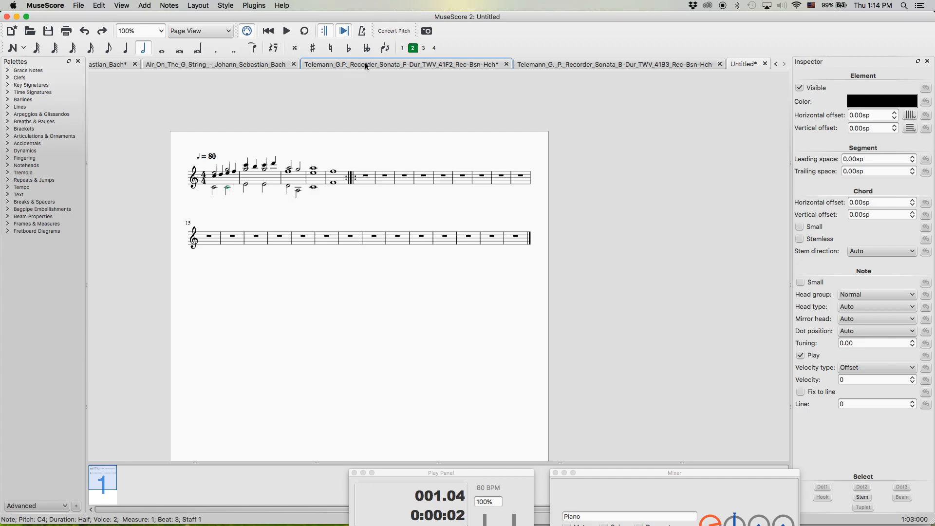
{"action": "left_click", "coordinate": [383, 47]}
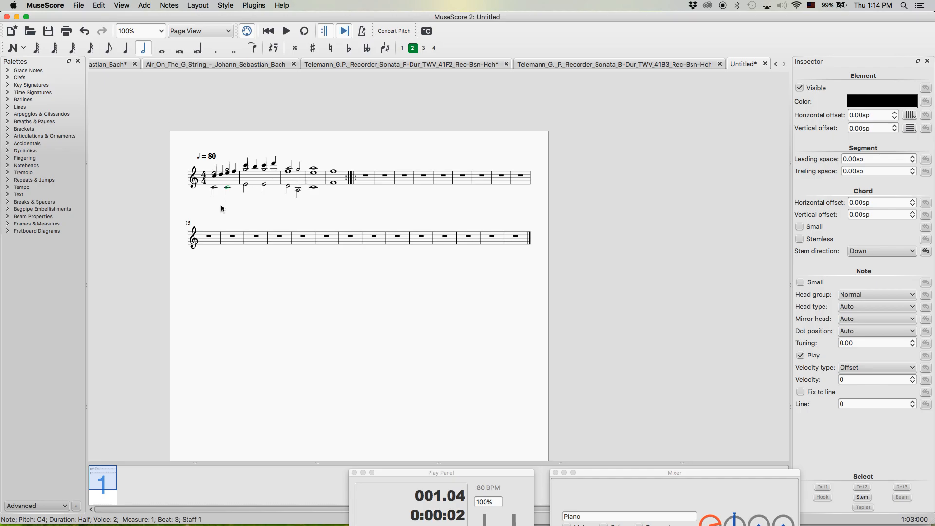
Step: Shorten the voice 1 notes C5 and D5 on beats 1 and 2 of measure 1 to eighth notes
{"action": "left_click", "coordinate": [216, 177]}
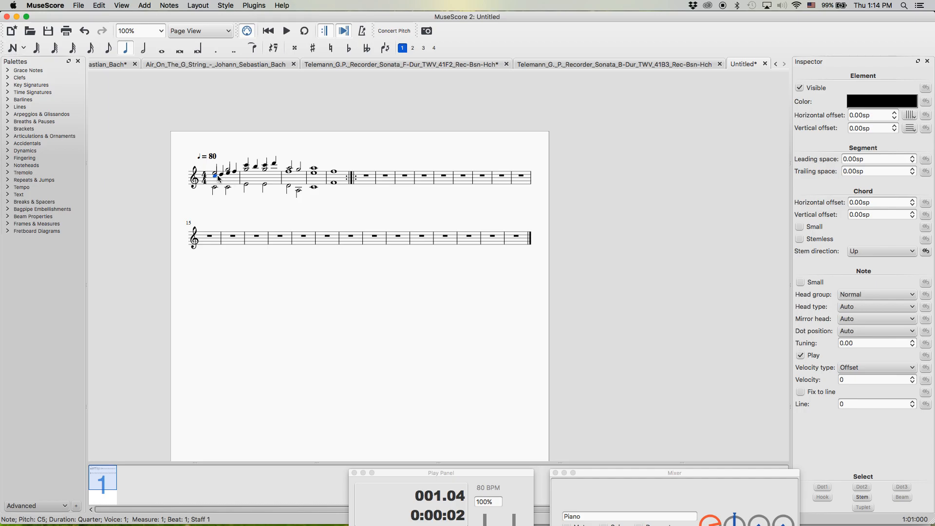
{"action": "left_click", "coordinate": [108, 52]}
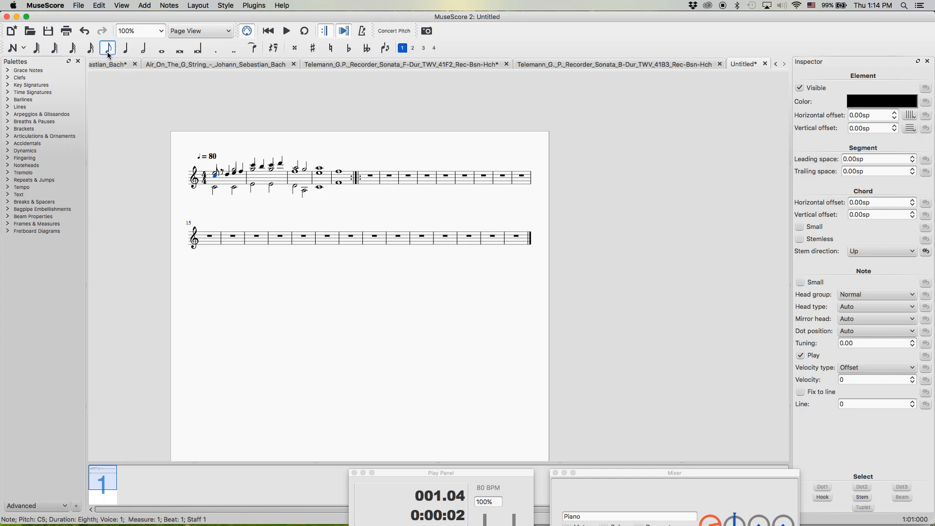
{"action": "left_click", "coordinate": [228, 176]}
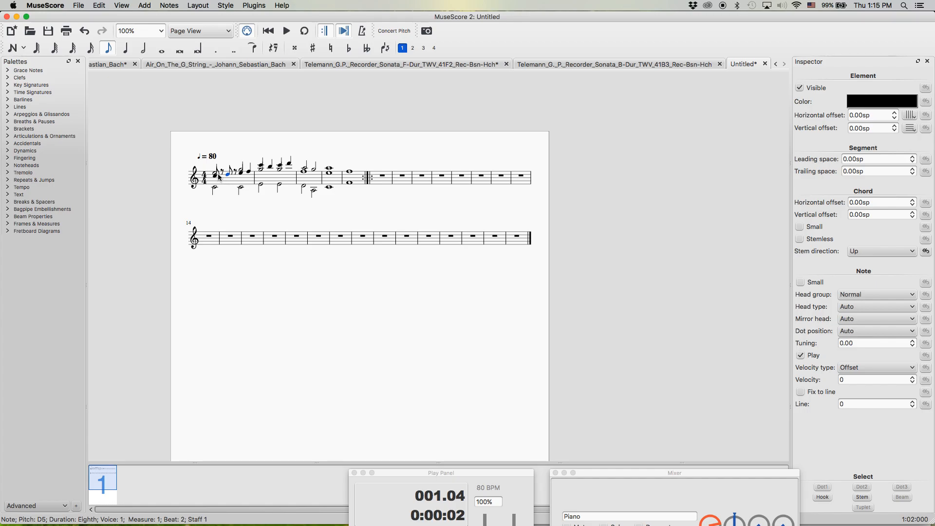
Step: Replace the eighth rests in measure 1 with voice 1 eighth notes F5 and C5, ending note input with nothing selected
{"action": "left_click", "coordinate": [12, 48]}
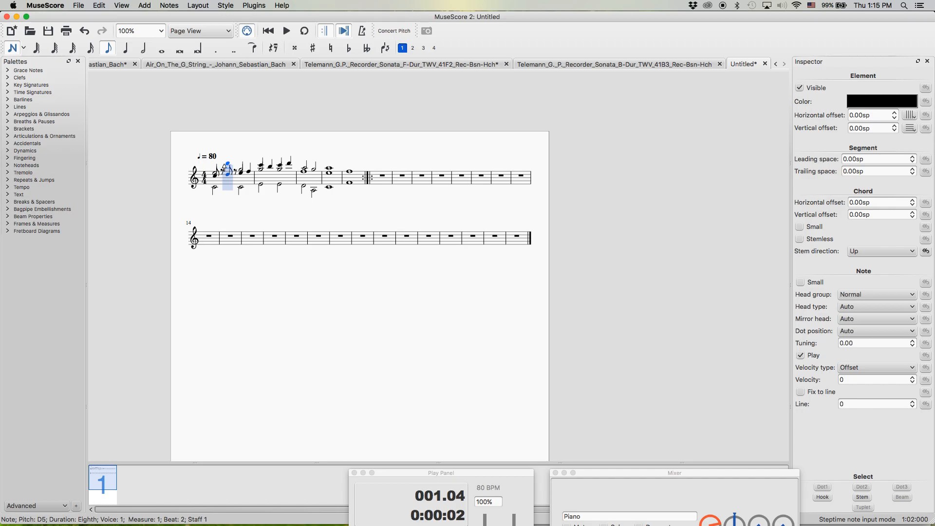
{"action": "left_click", "coordinate": [108, 49]}
{"action": "left_click", "coordinate": [222, 177]}
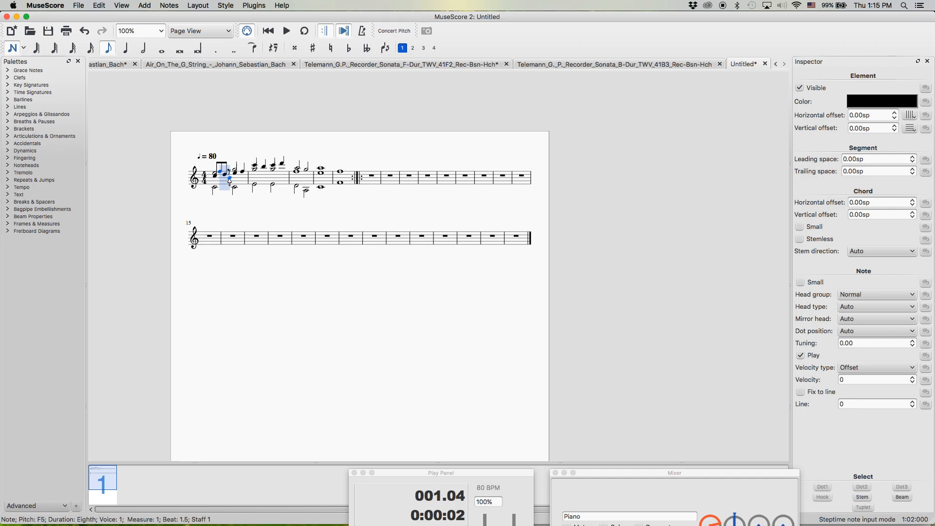
{"action": "left_click", "coordinate": [229, 177]}
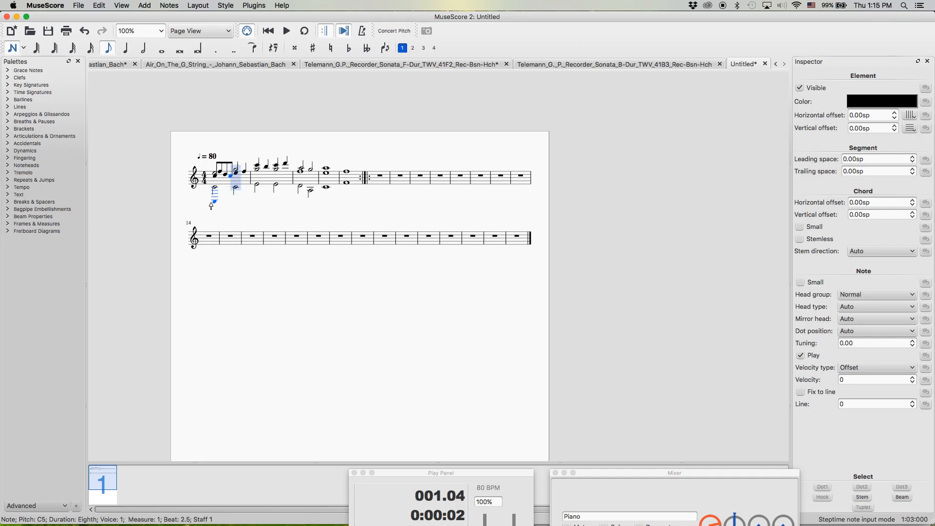
{"action": "left_click", "coordinate": [12, 47]}
{"action": "left_click", "coordinate": [137, 121]}
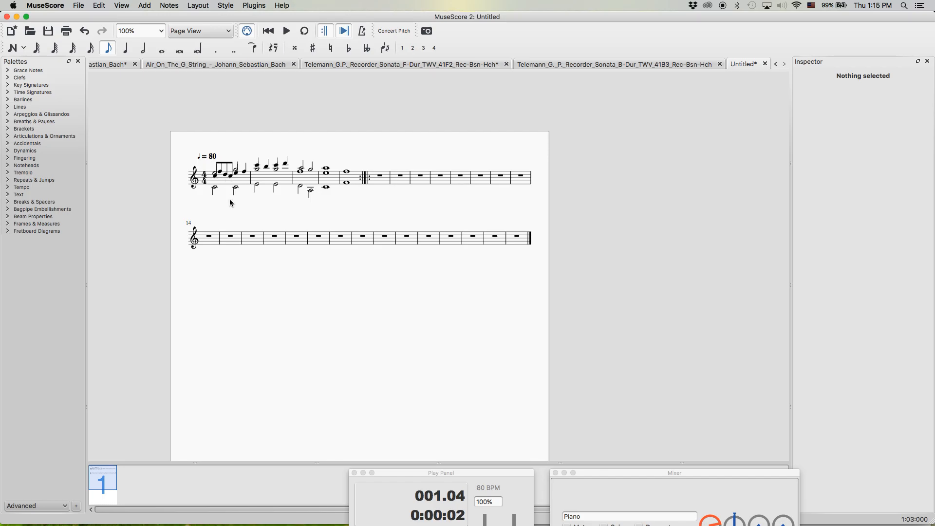
Step: Shorten the voice 2 half note on beat 1 of measure 1 to a quarter note and enter a quarter-note B3 on beat 2
{"action": "left_click", "coordinate": [216, 190]}
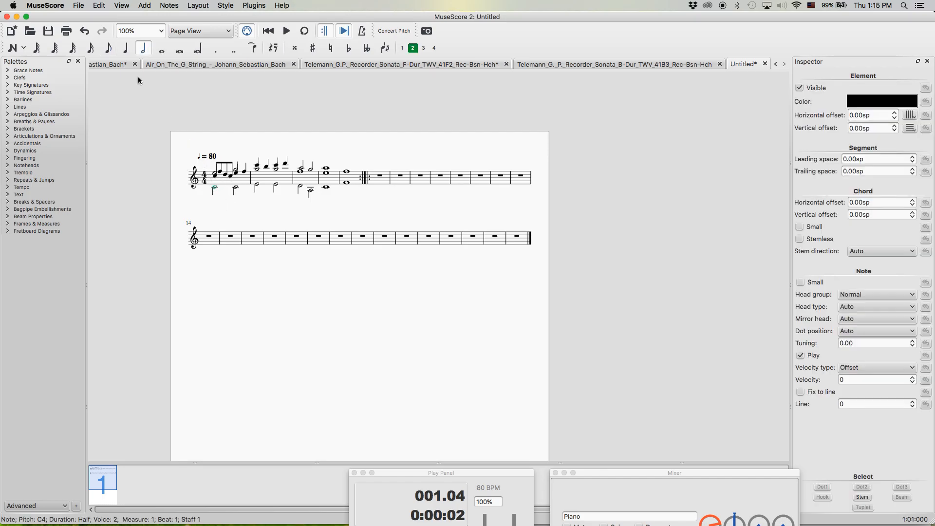
{"action": "left_click", "coordinate": [126, 52]}
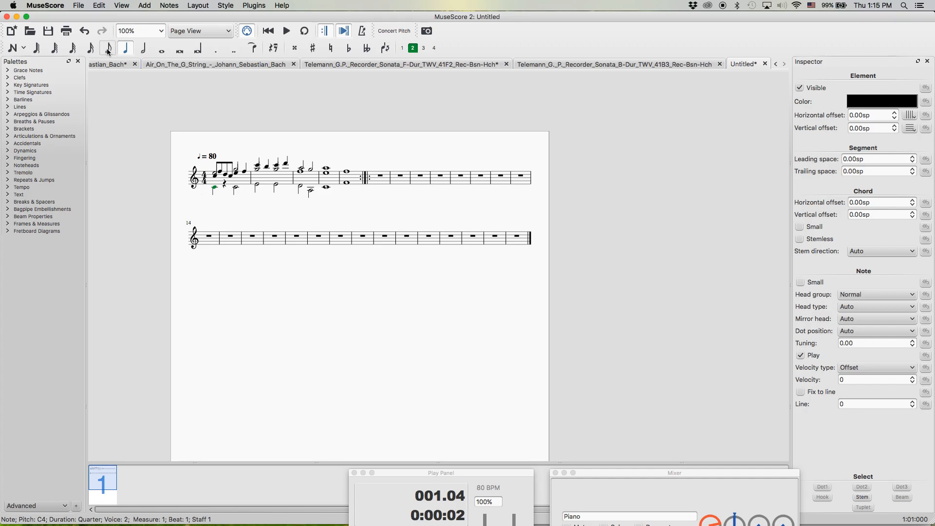
{"action": "left_click", "coordinate": [12, 48]}
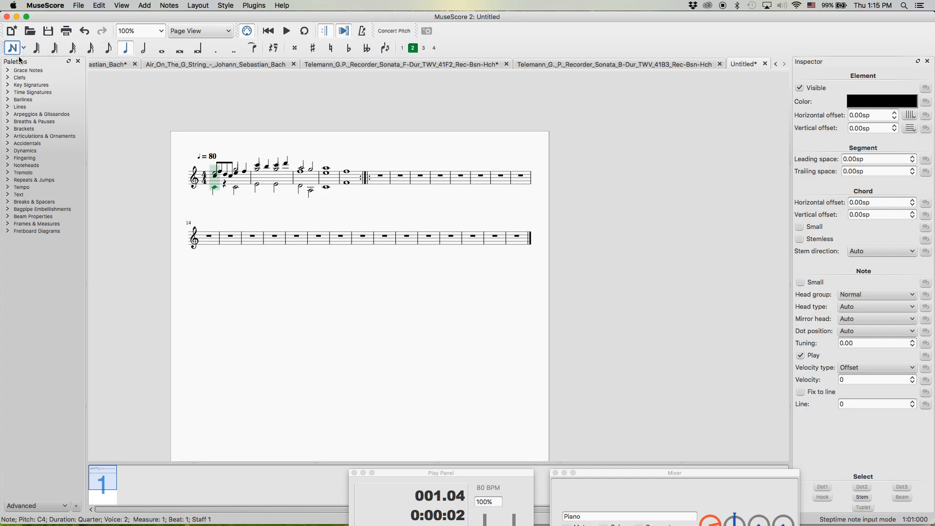
{"action": "left_click", "coordinate": [224, 190]}
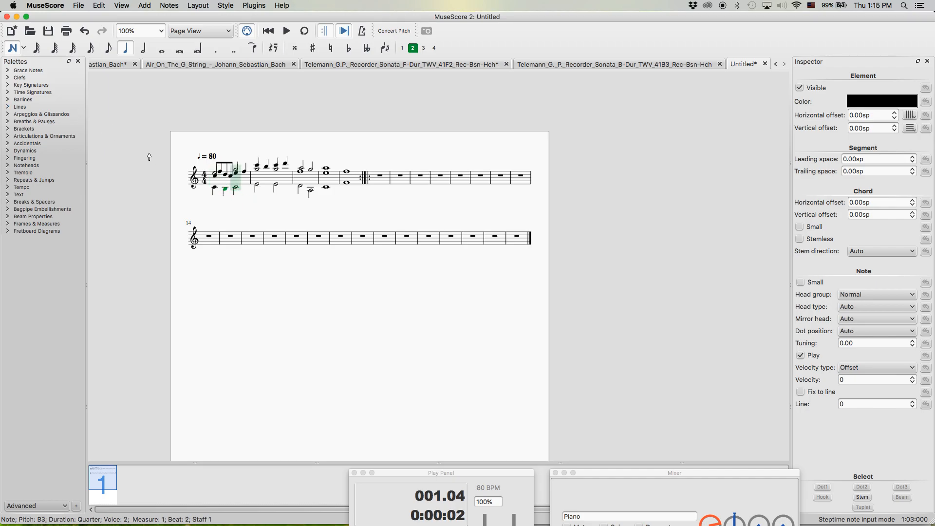
{"action": "left_click", "coordinate": [13, 48]}
Step: Lower the voice 2 half note on beat 3 of measure 1 to A3 and raise it by semitones to C#4
{"action": "left_click", "coordinate": [236, 188]}
{"action": "left_click_drag", "start_coordinate": [236, 189], "coordinate": [238, 193]}
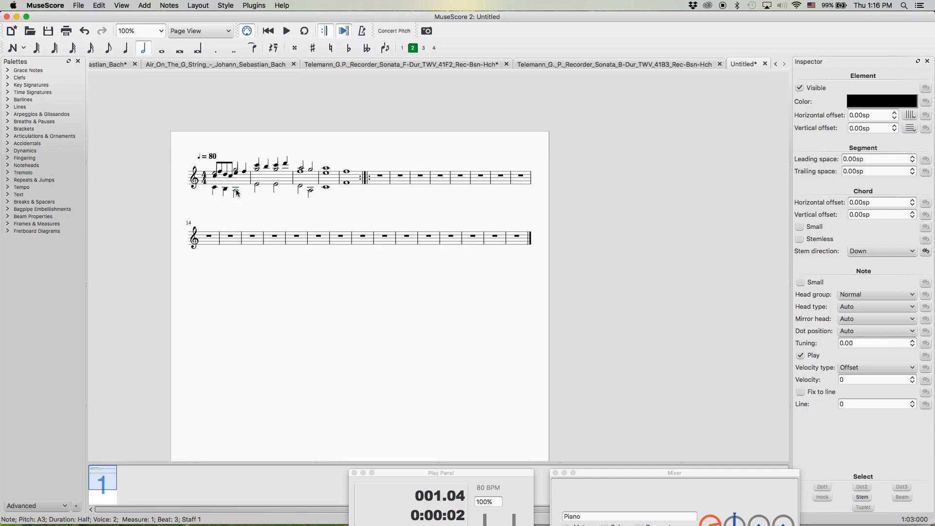
{"action": "key", "text": "Up"}
{"action": "key", "text": "Up"}
{"action": "key", "text": "Up"}
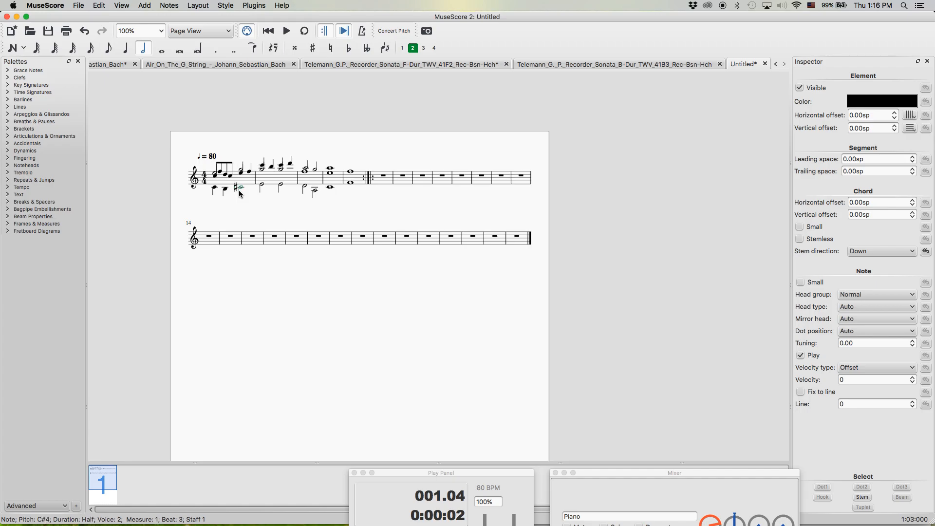
Step: Move the voice 2 half note on beat 3 of measure 1 down to A3 and clear the selection
{"action": "left_click_drag", "start_coordinate": [235, 187], "coordinate": [237, 193]}
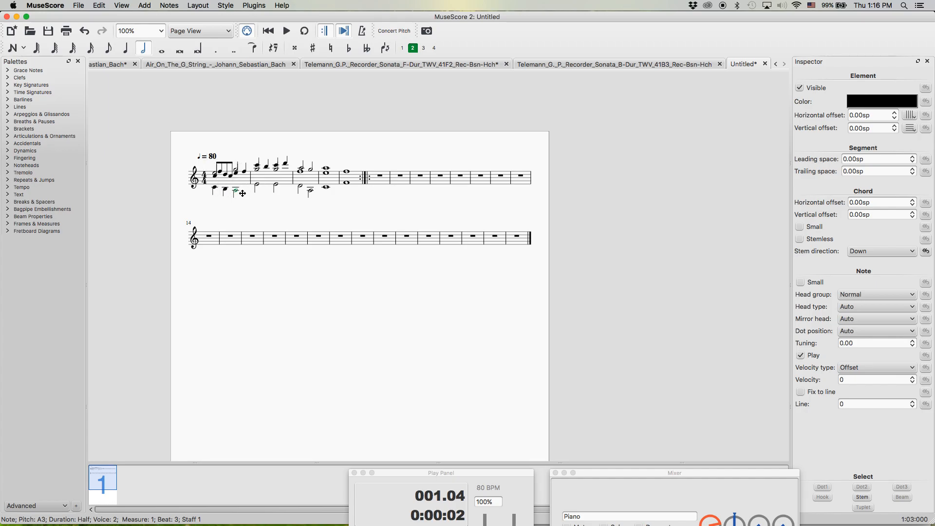
{"action": "key", "text": "Escape"}
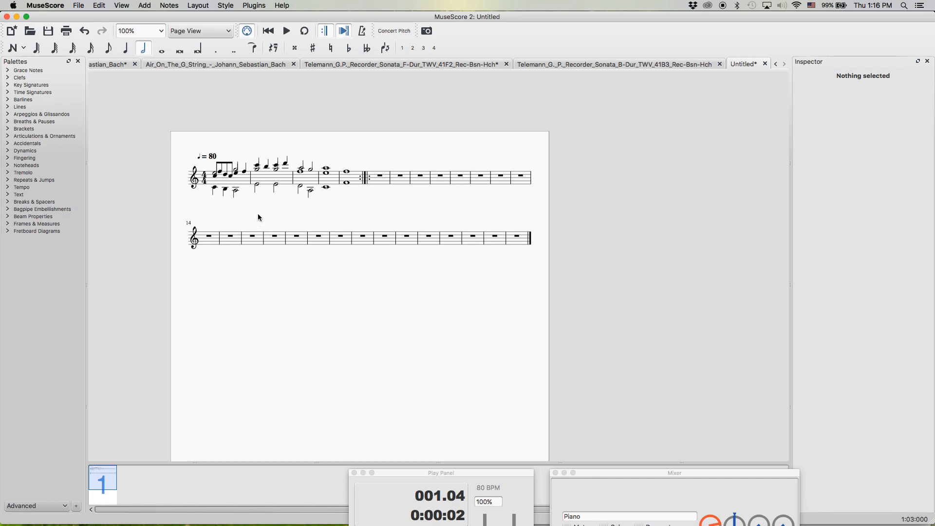
Step: Bring up the save dialog for the score and cancel it without saving
{"action": "left_click", "coordinate": [240, 135]}
{"action": "left_click_drag", "start_coordinate": [278, 138], "coordinate": [252, 125]}
{"action": "left_click", "coordinate": [48, 30]}
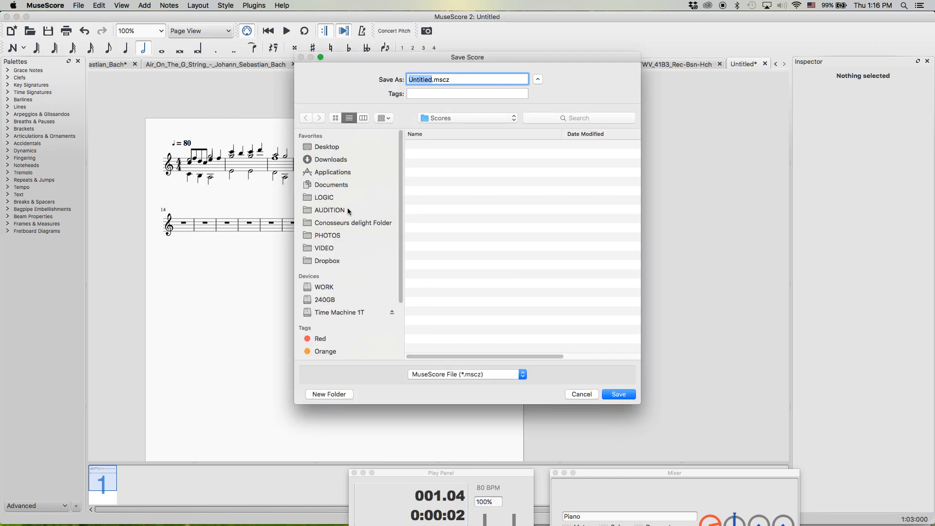
{"action": "left_click", "coordinate": [580, 394]}
{"action": "left_click_drag", "start_coordinate": [236, 95], "coordinate": [197, 99]}
{"action": "left_click", "coordinate": [285, 104]}
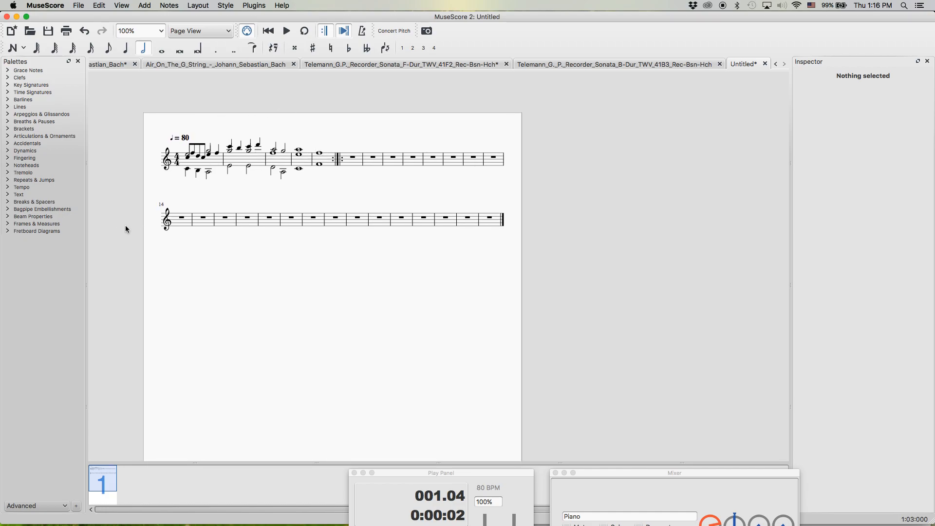
{"action": "left_click_drag", "start_coordinate": [185, 108], "coordinate": [183, 105]}
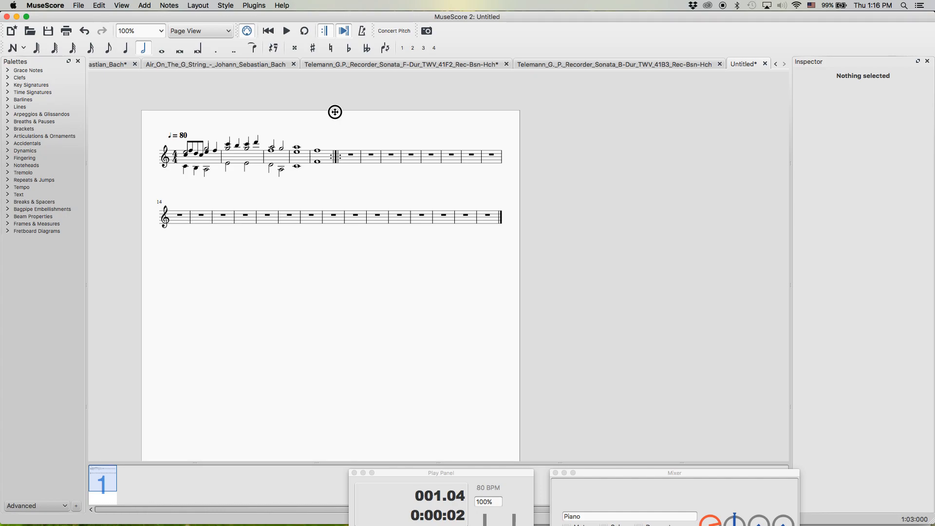
Step: Add an acciaccatura before the voice 1 F5 note in measure 5 and lower the grace note by a semitone
{"action": "left_click", "coordinate": [9, 71]}
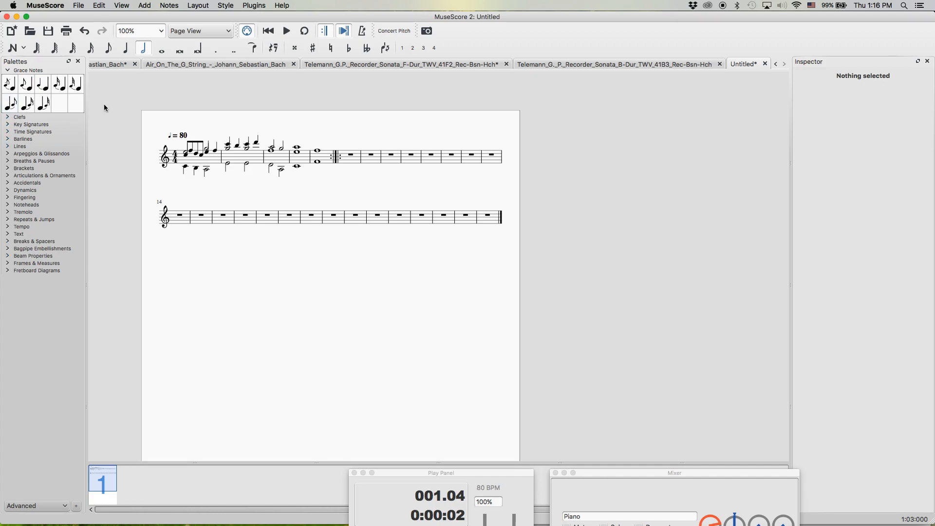
{"action": "left_click_drag", "start_coordinate": [16, 93], "coordinate": [318, 155]}
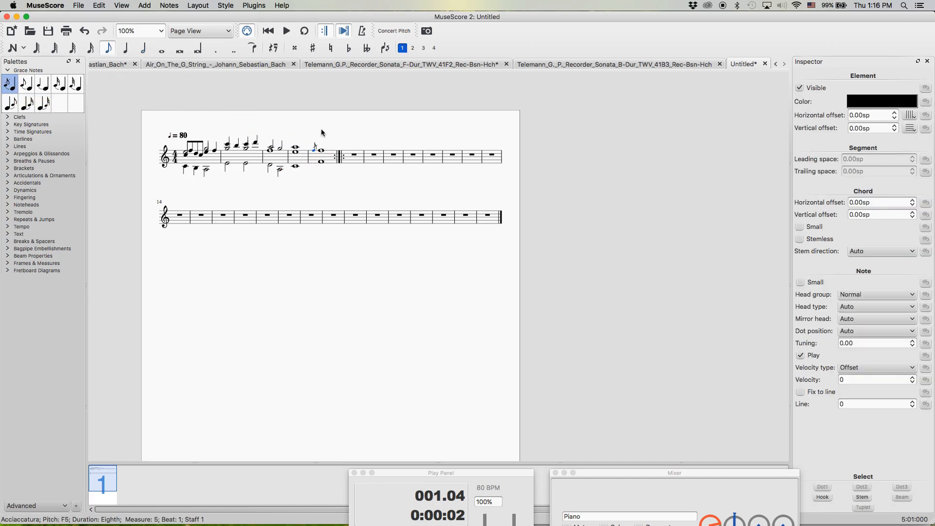
{"action": "left_click", "coordinate": [322, 140]}
{"action": "left_click", "coordinate": [314, 152]}
{"action": "key", "text": "Down"}
{"action": "left_click", "coordinate": [312, 127]}
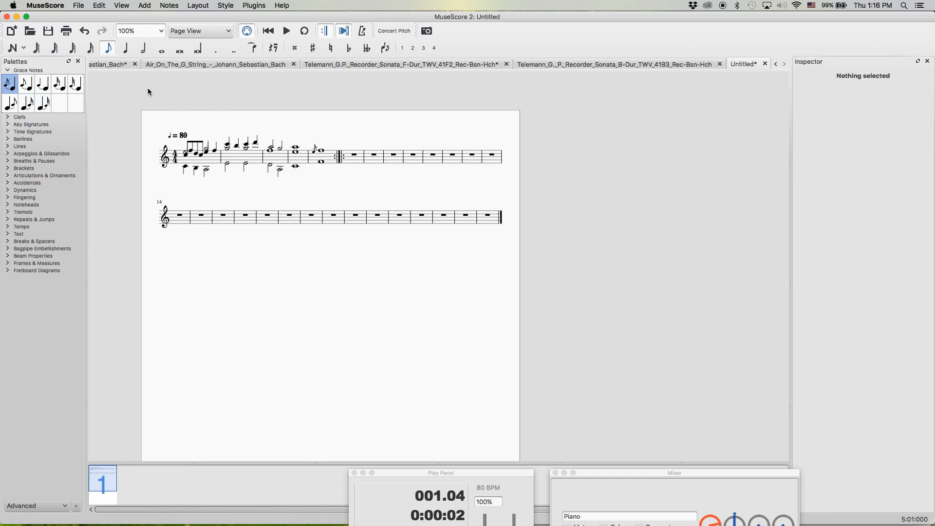
{"action": "left_click", "coordinate": [7, 70]}
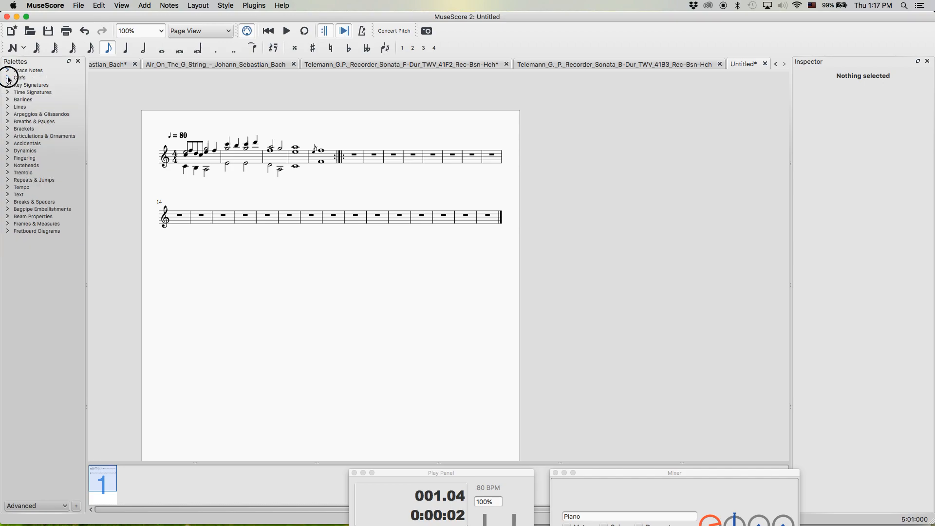
{"action": "left_click", "coordinate": [8, 77]}
{"action": "left_click", "coordinate": [8, 78]}
{"action": "left_click_drag", "start_coordinate": [337, 138], "coordinate": [337, 140]}
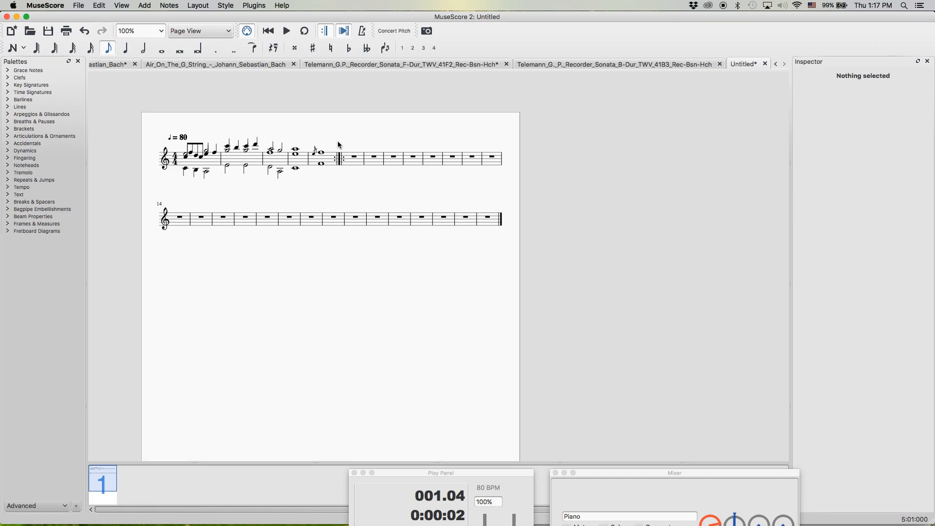
{"action": "left_click_drag", "start_coordinate": [336, 138], "coordinate": [341, 133]}
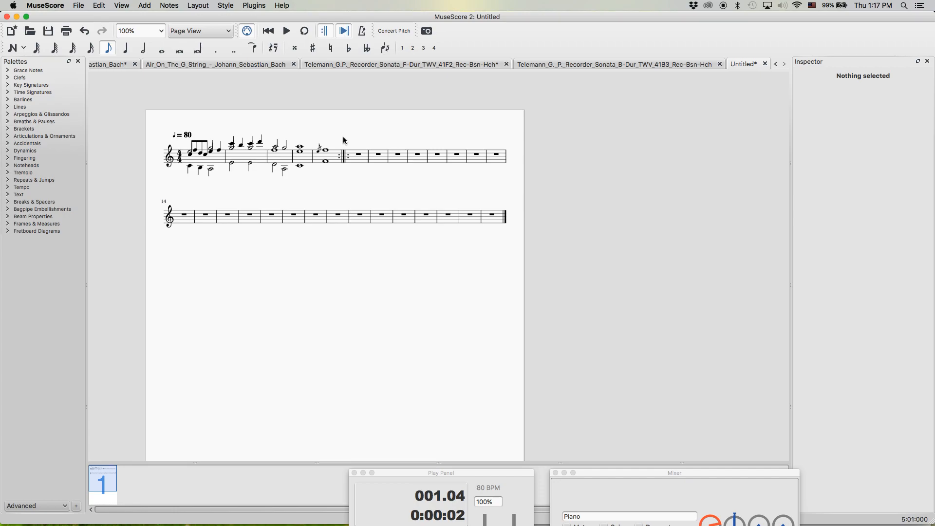